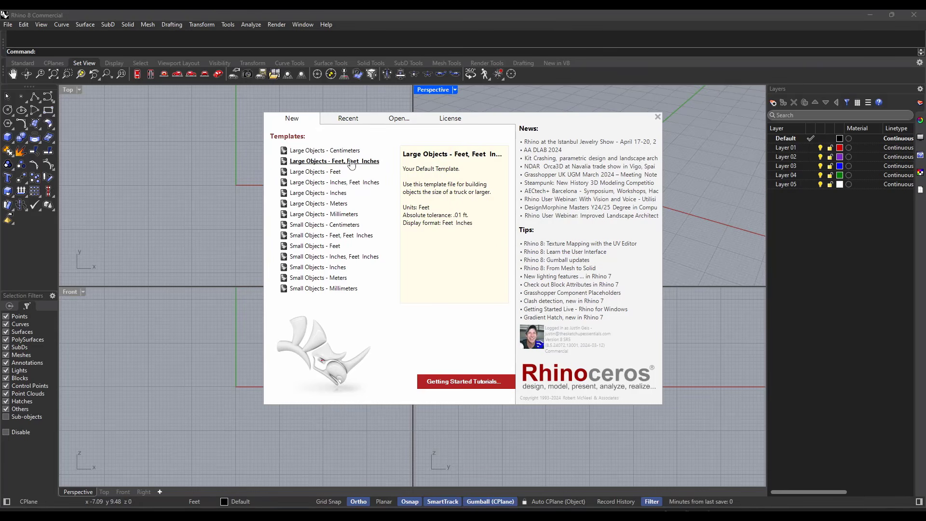
# Step: Create a new model from the Large Objects - Feet, Feet Inches template and maximize the Top viewport
pyautogui.click(351, 162)
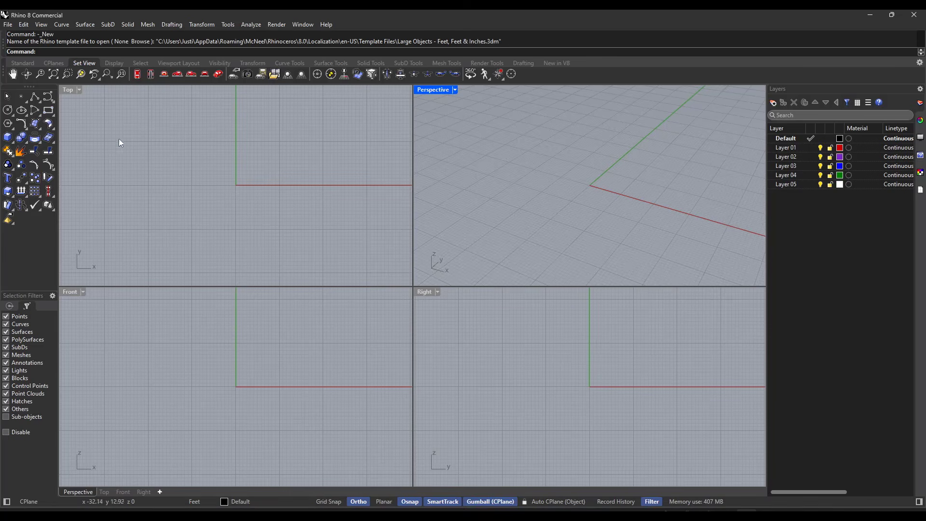
pyautogui.doubleClick(68, 90)
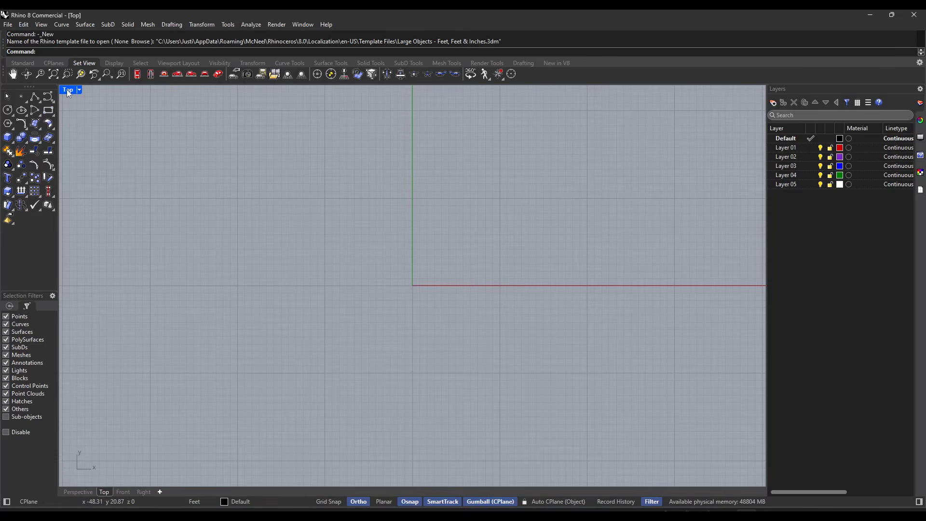
pyautogui.doubleClick(68, 90)
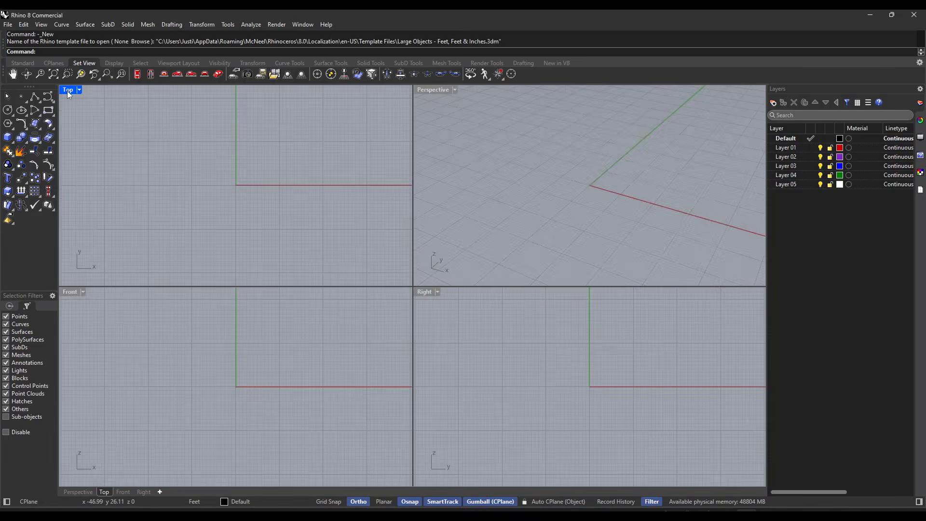
pyautogui.doubleClick(68, 91)
pyautogui.doubleClick(67, 91)
pyautogui.doubleClick(67, 90)
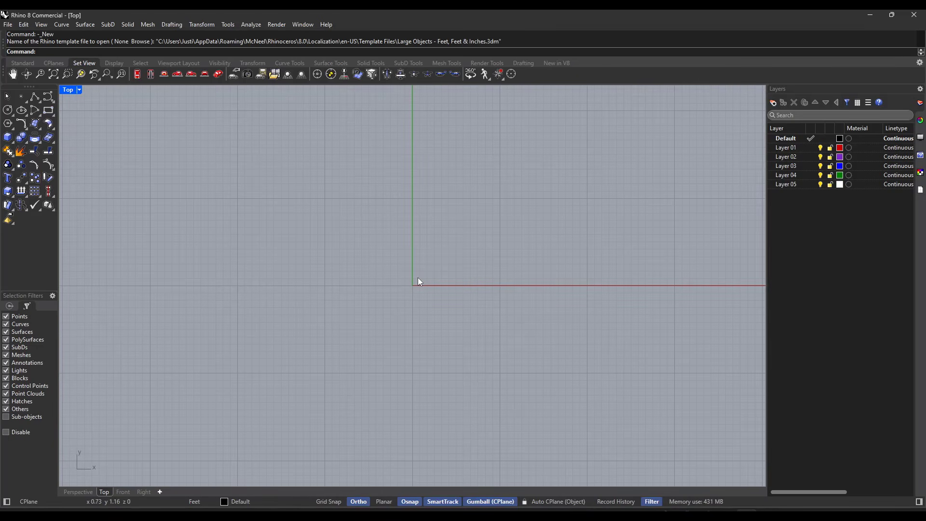
# Step: Start the Picture command and choose the Floor Plan image for insertion
pyautogui.write('Picture')
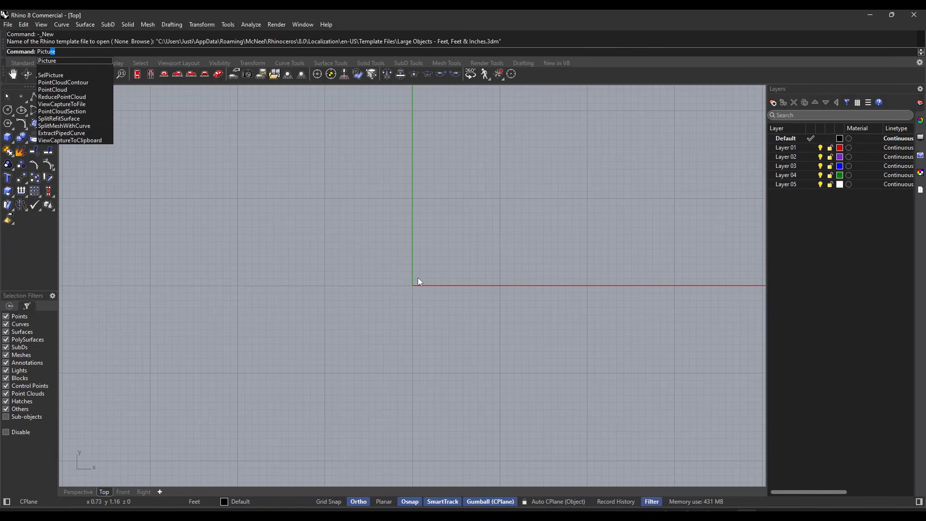
pyautogui.press('Return')
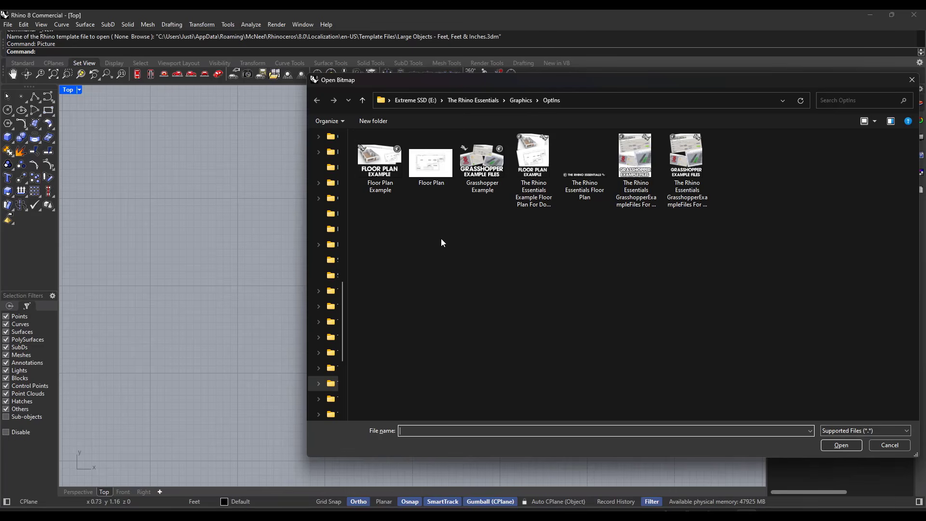
pyautogui.doubleClick(431, 167)
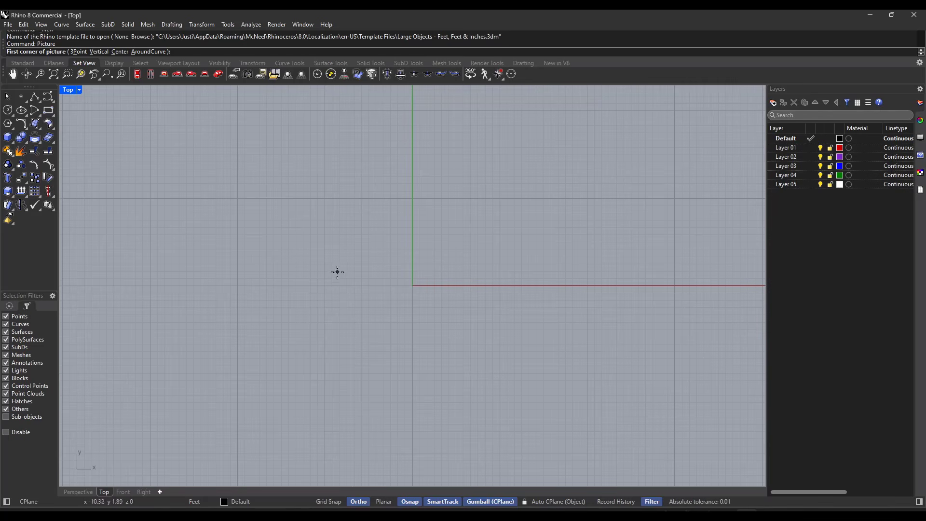
# Step: Turn on Grid Snap and place the floor plan picture from the origin to a freely picked opposite corner in the positive quadrant
pyautogui.moveTo(579, 208); pyautogui.dragTo(483, 237, button='right')
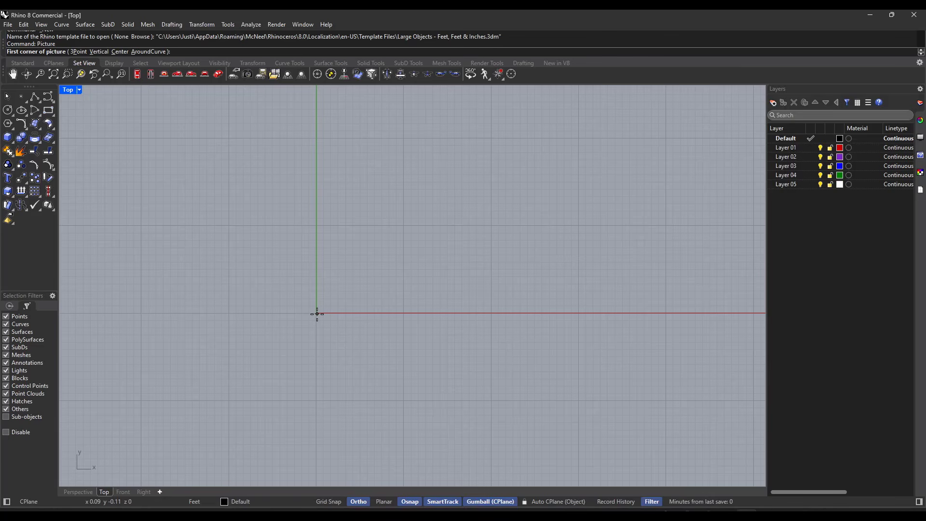
pyautogui.click(330, 503)
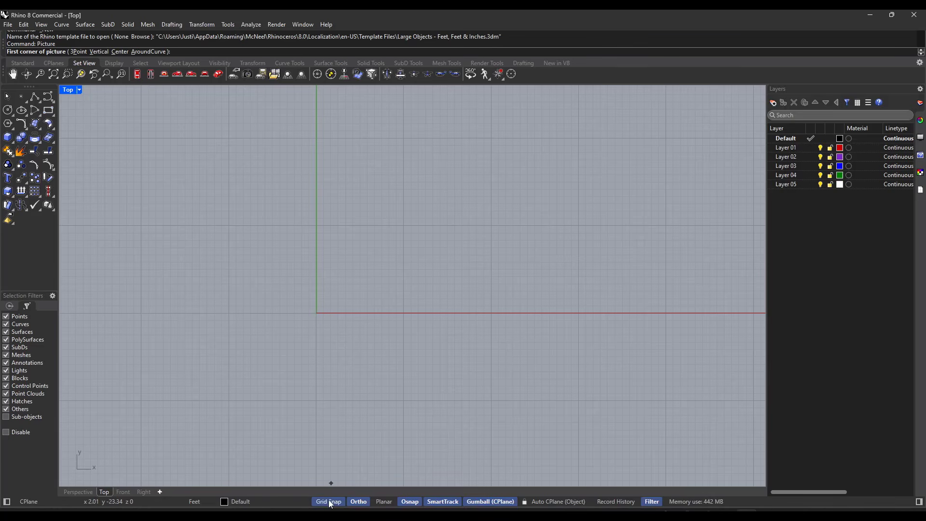
pyautogui.click(316, 312)
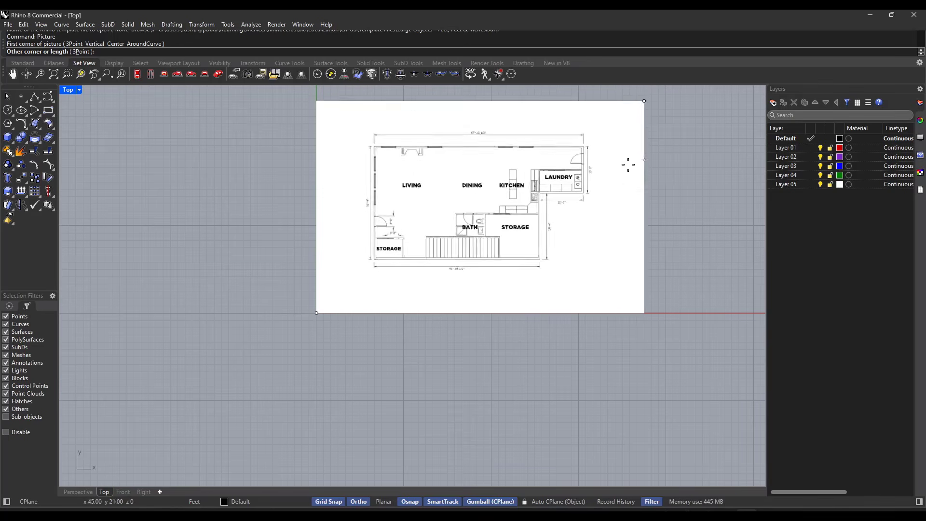
pyautogui.scroll(-3, 532, 229)
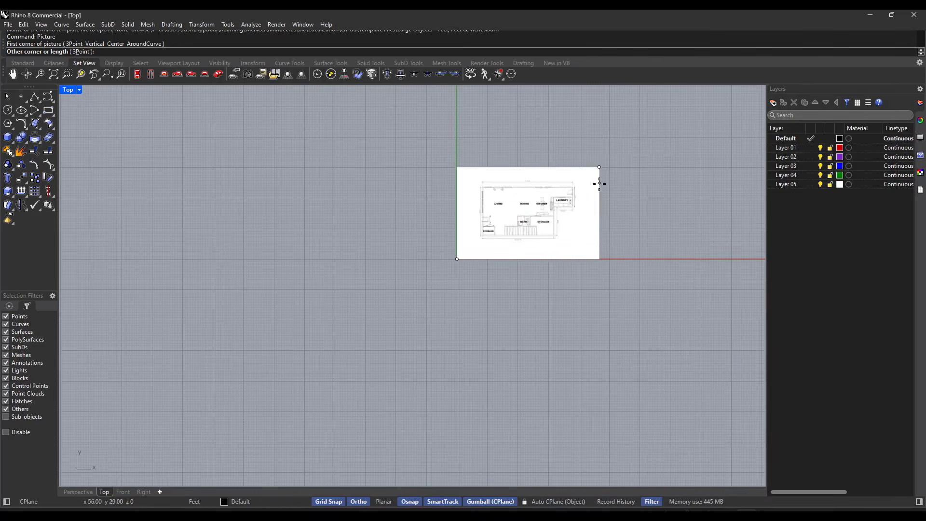
pyautogui.scroll(-2, 666, 145)
pyautogui.scroll(4, 707, 120)
pyautogui.scroll(-4, 581, 220)
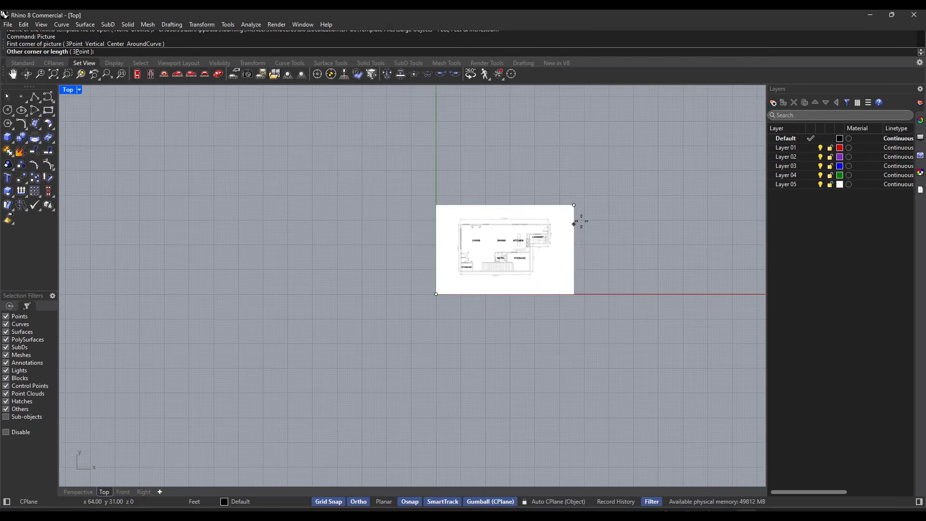
pyautogui.scroll(3, 574, 223)
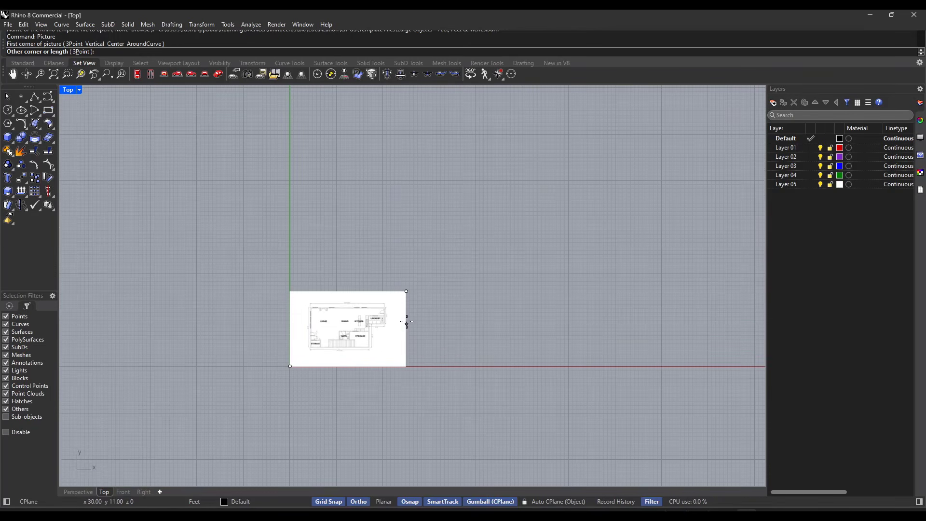
pyautogui.click(433, 306)
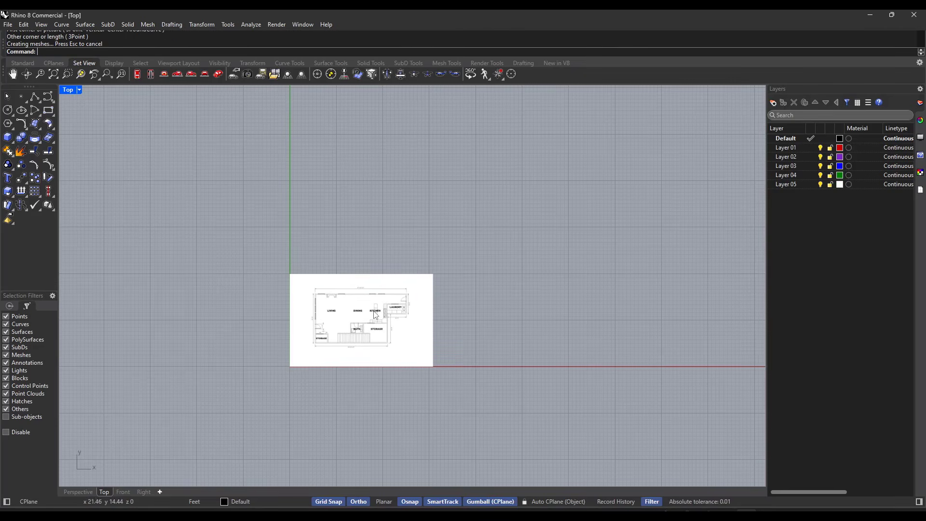
pyautogui.scroll(4, 376, 315)
pyautogui.scroll(-2, 591, 154)
pyautogui.scroll(2, 512, 238)
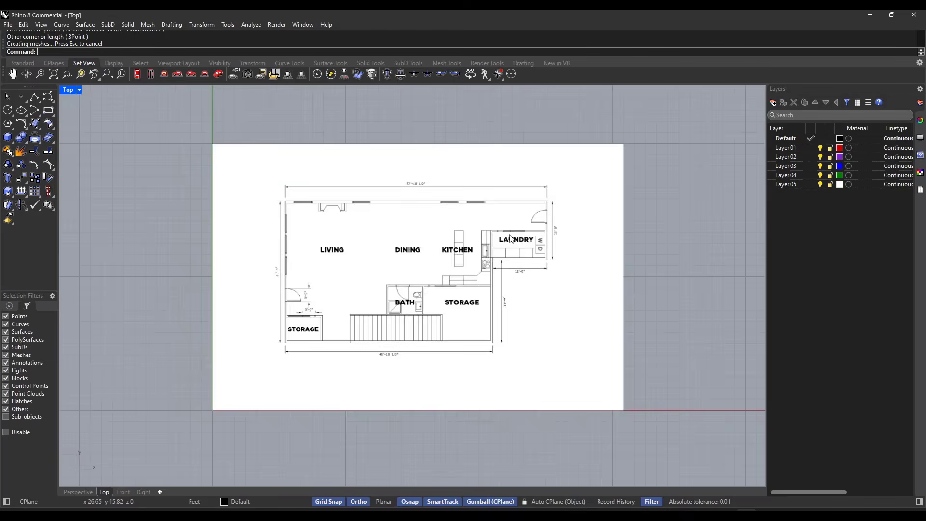
pyautogui.scroll(2, 511, 238)
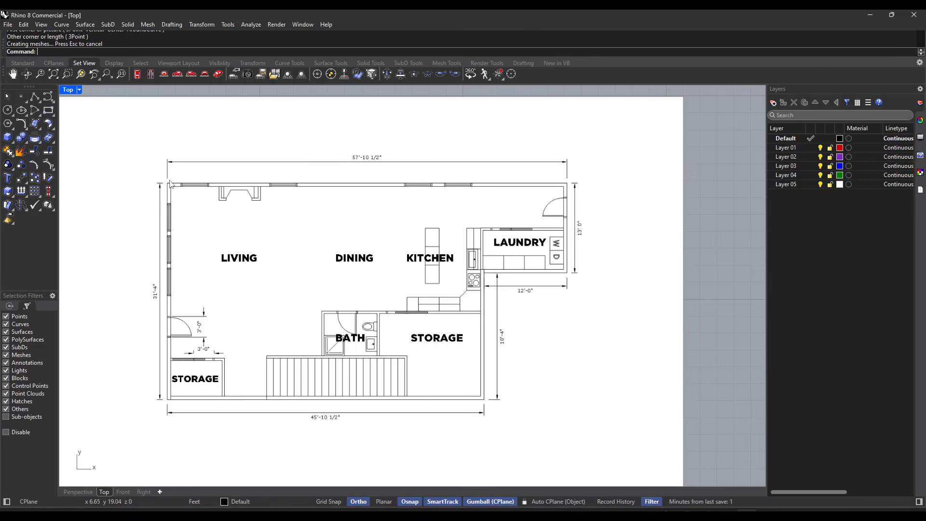
pyautogui.write('Line')
pyautogui.press('Return')
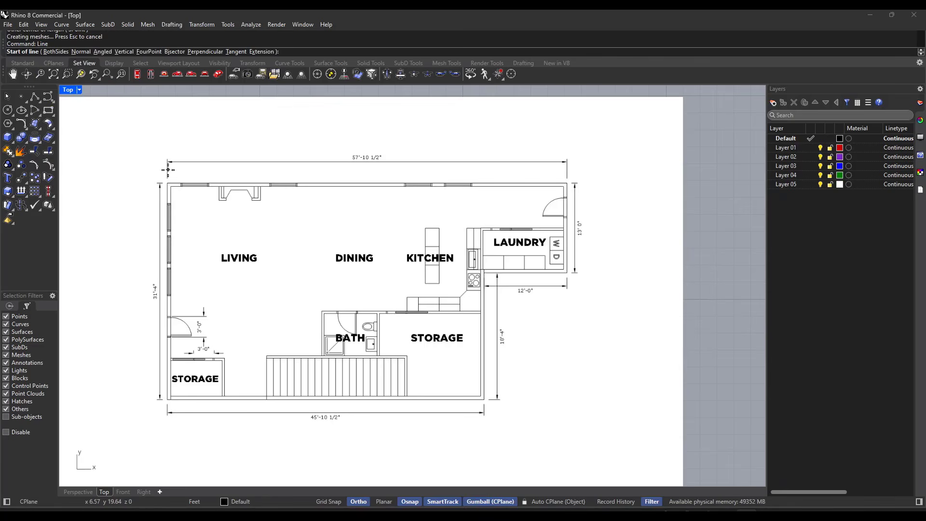
pyautogui.click(167, 168)
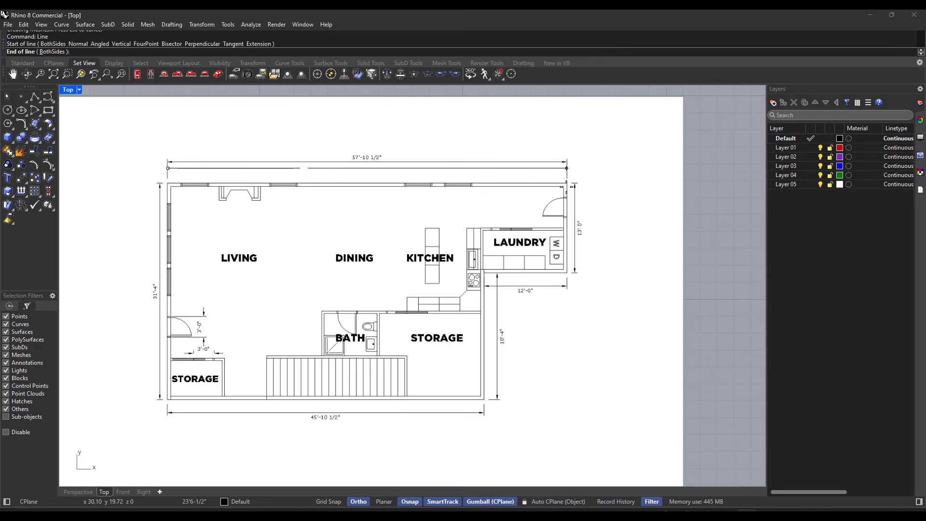
pyautogui.press('Escape')
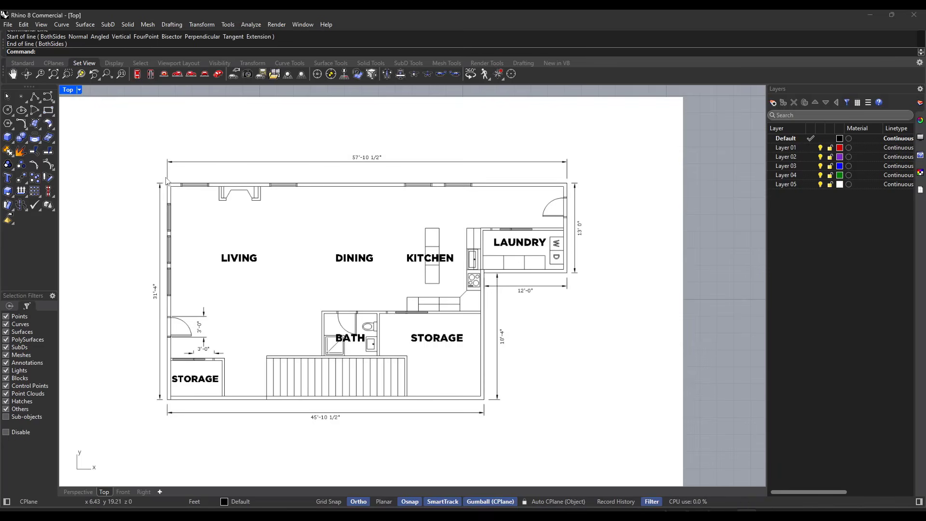
# Step: Draw a horizontal reference line 57'10.5" long, starting at the lower end of the left extension line of the plan's overall upper dimension
pyautogui.scroll(10, 166, 180)
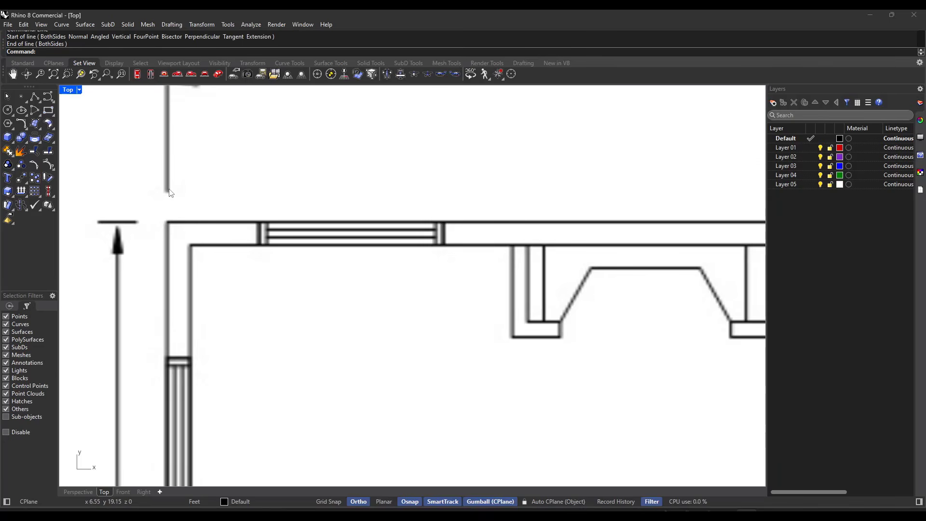
pyautogui.write('Line')
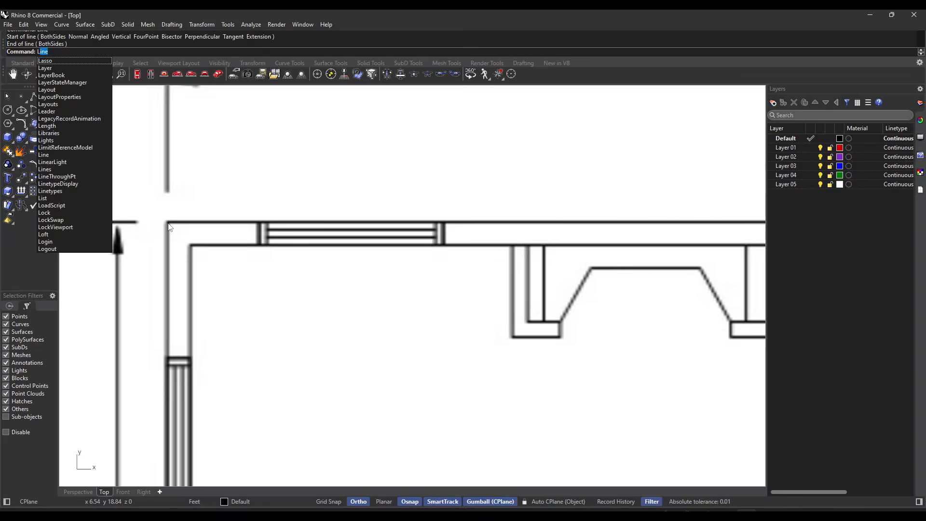
pyautogui.press('Return')
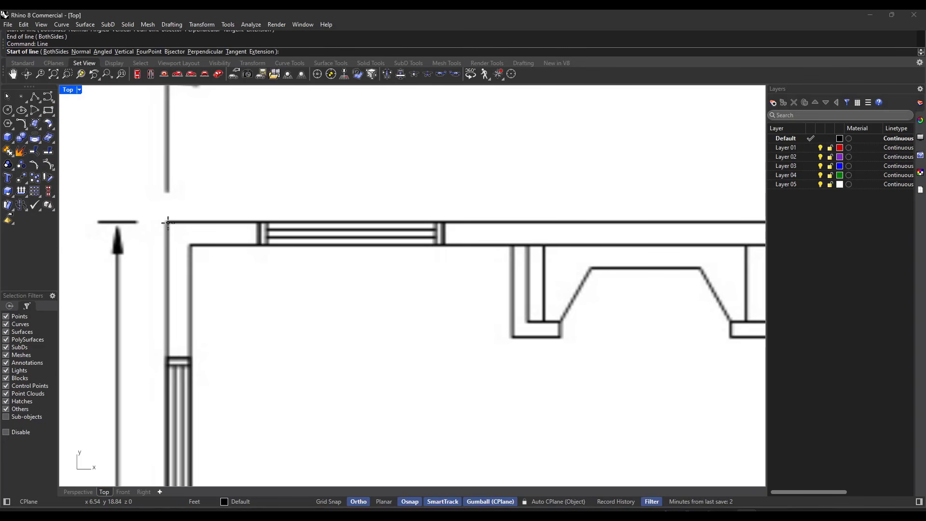
pyautogui.click(166, 188)
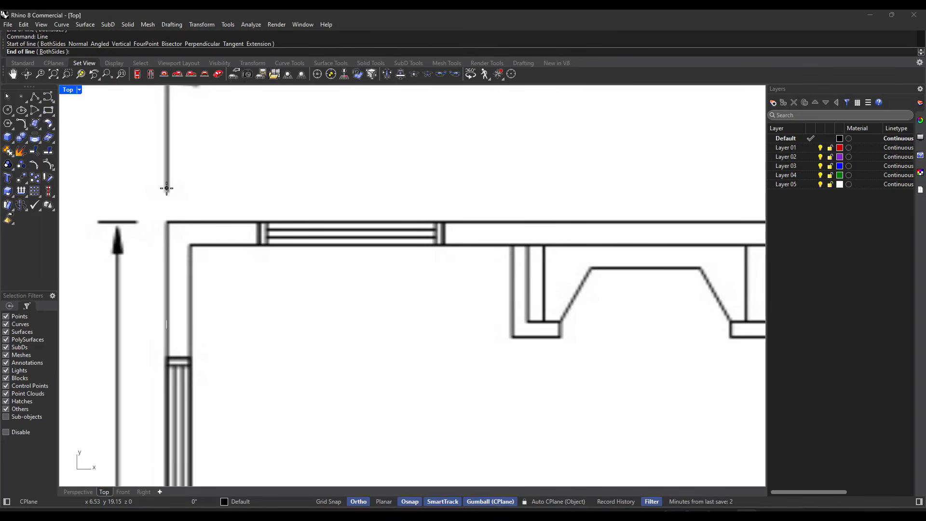
pyautogui.scroll(-5, 166, 188)
pyautogui.scroll(2, 270, 188)
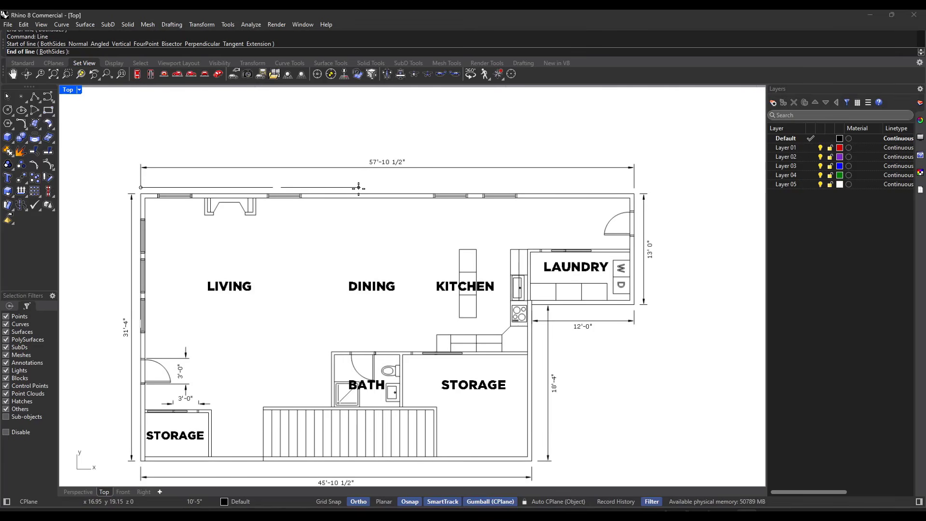
pyautogui.write("57'10.5")
pyautogui.press('Return')
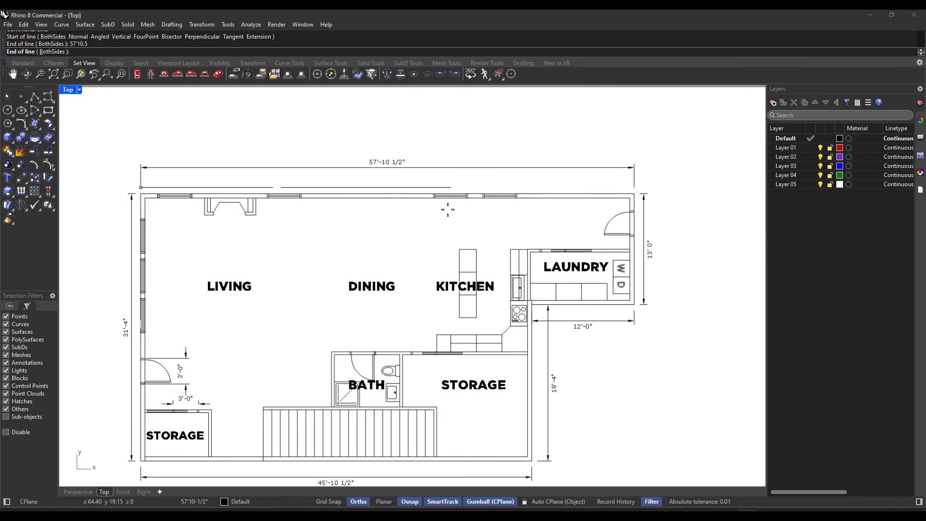
pyautogui.scroll(-5, 435, 209)
pyautogui.scroll(-5, 523, 197)
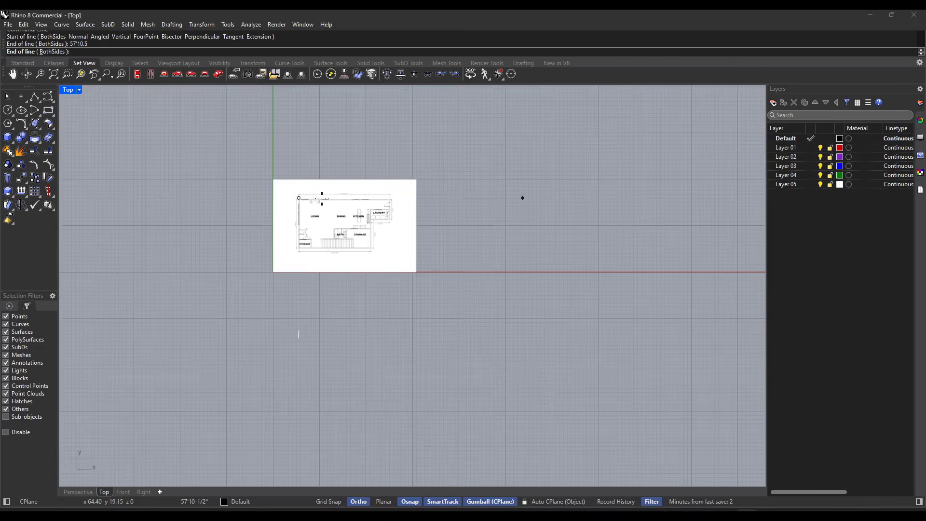
pyautogui.click(504, 201)
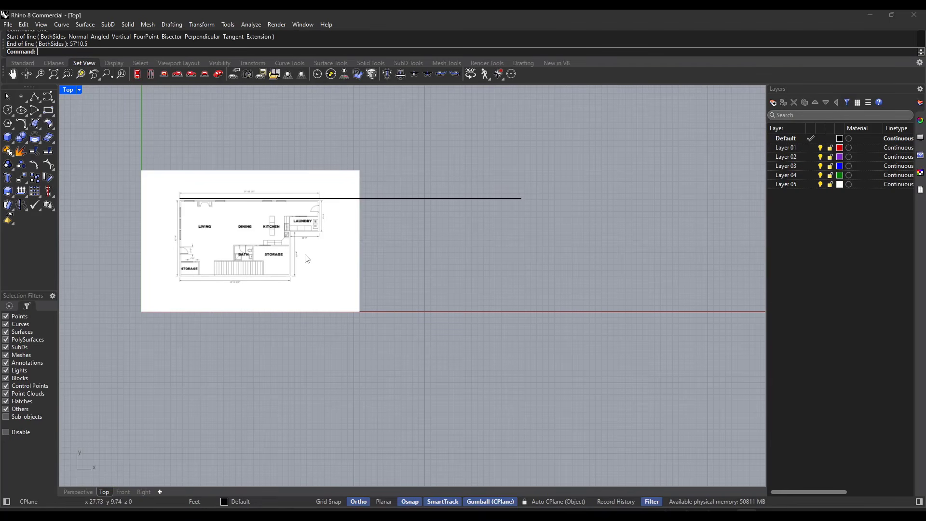
# Step: Start scaling the floor plan picture, using the left end of the 57'10.5" reference line as the base point
pyautogui.scroll(15, 184, 205)
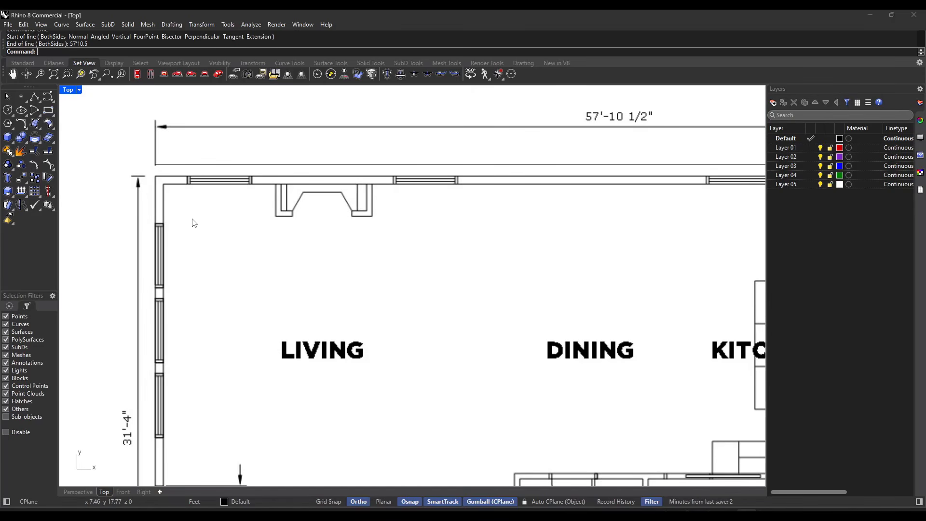
pyautogui.write('Scale')
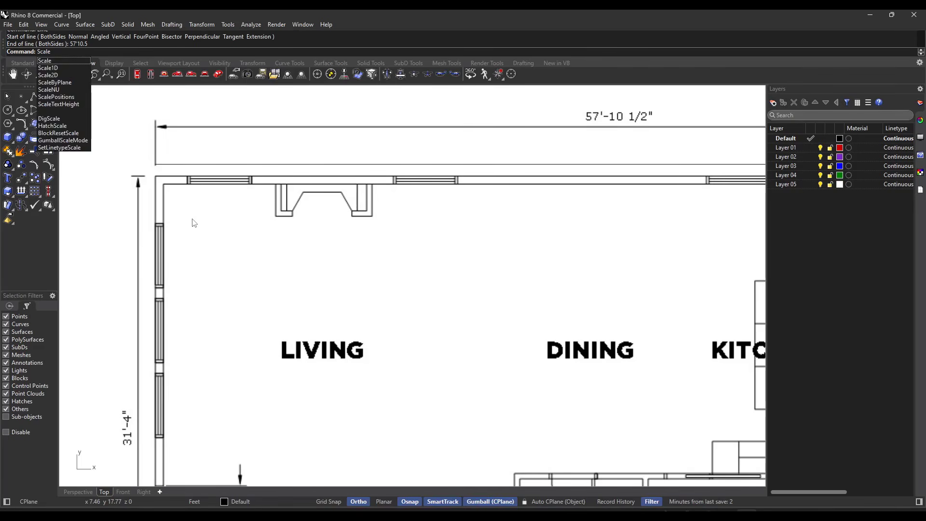
pyautogui.press('Return')
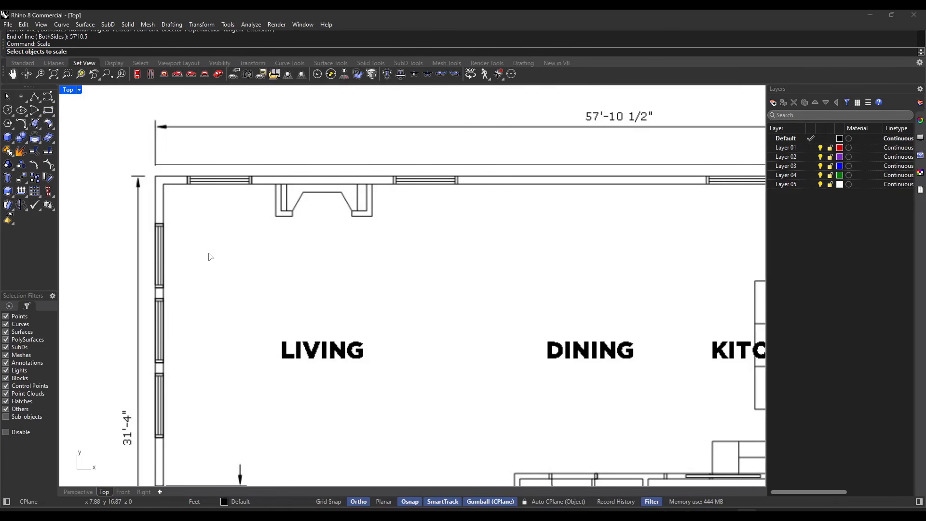
pyautogui.scroll(-5, 208, 239)
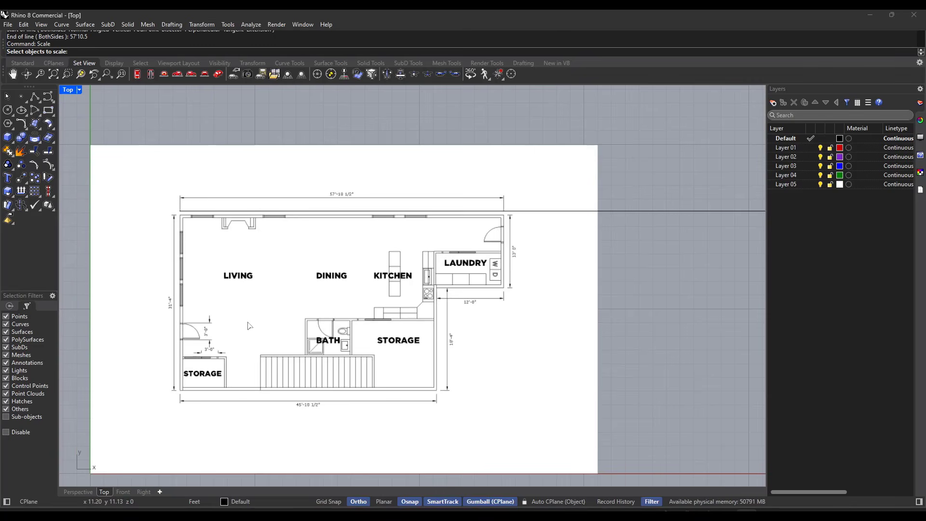
pyautogui.click(317, 307)
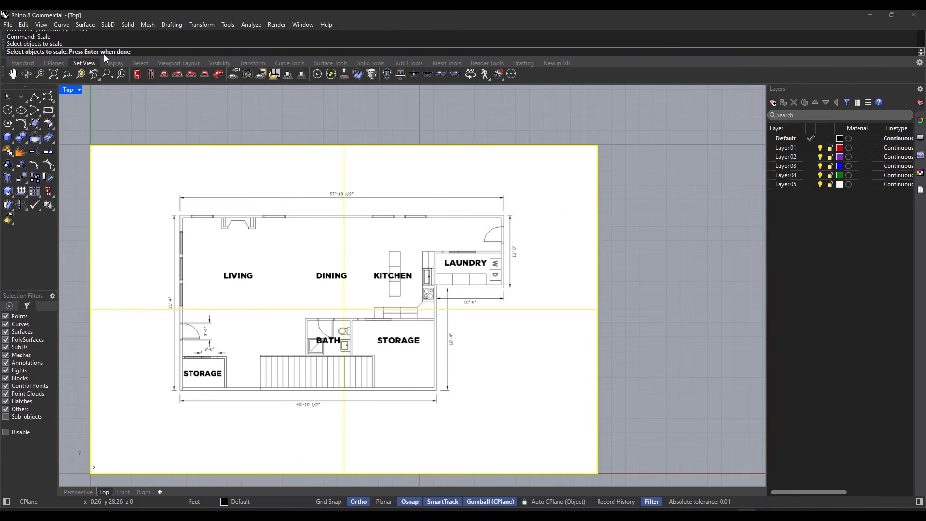
pyautogui.press('Return')
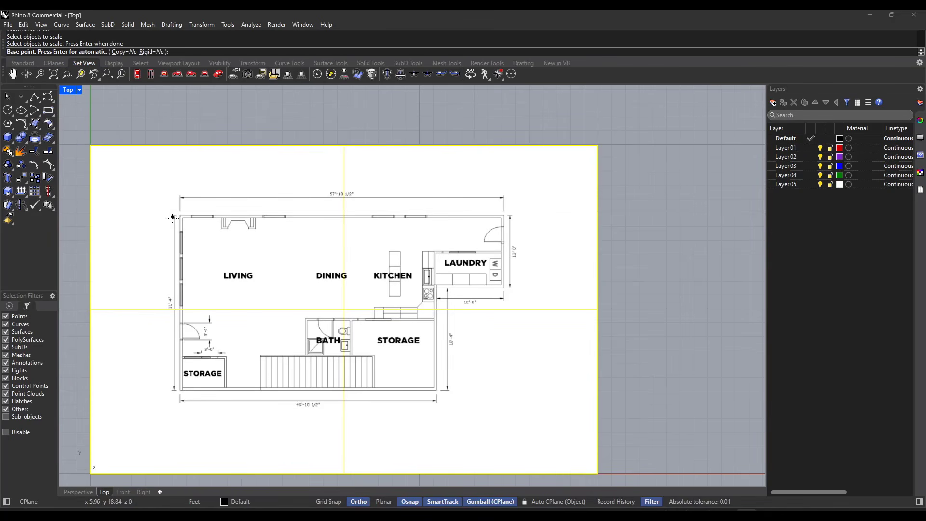
pyautogui.scroll(3, 183, 218)
pyautogui.scroll(1, 182, 218)
pyautogui.scroll(4, 182, 218)
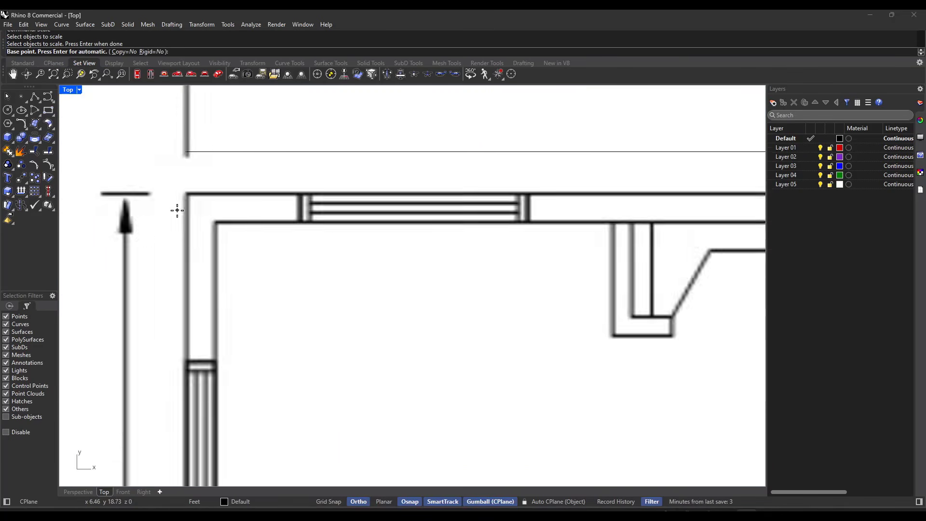
pyautogui.scroll(2, 190, 149)
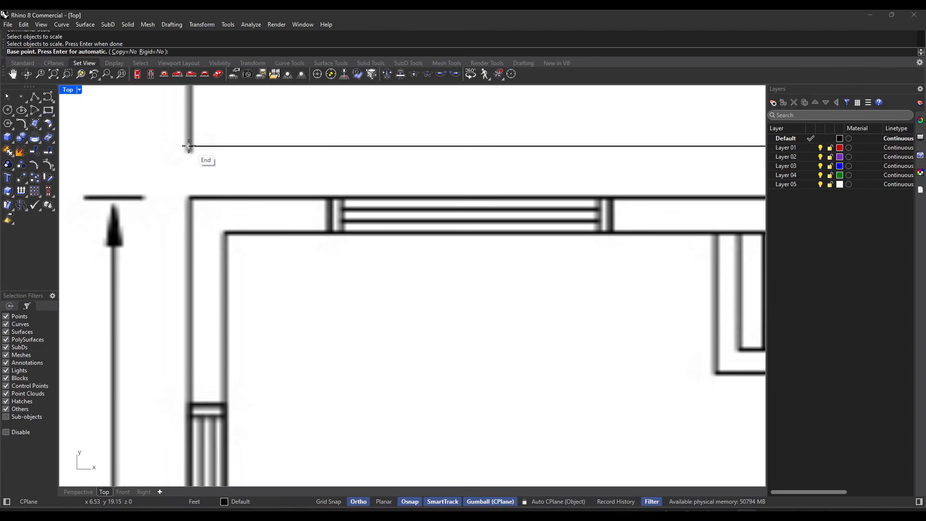
pyautogui.click(188, 145)
# Step: Scale the picture from the reference line's crossing with the upper dimension's right extension line to the reference line's right end
pyautogui.scroll(-4, 218, 144)
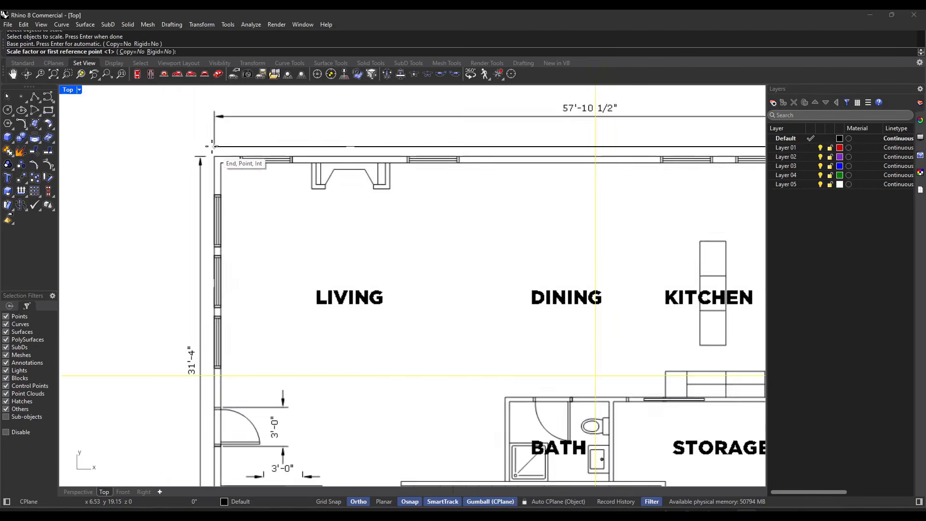
pyautogui.scroll(-3, 211, 146)
pyautogui.scroll(6, 484, 157)
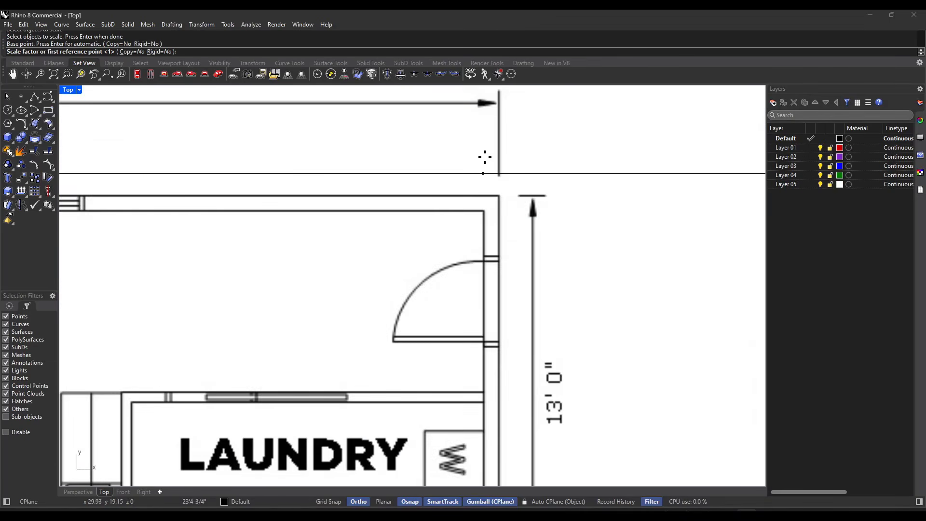
pyautogui.scroll(5, 484, 156)
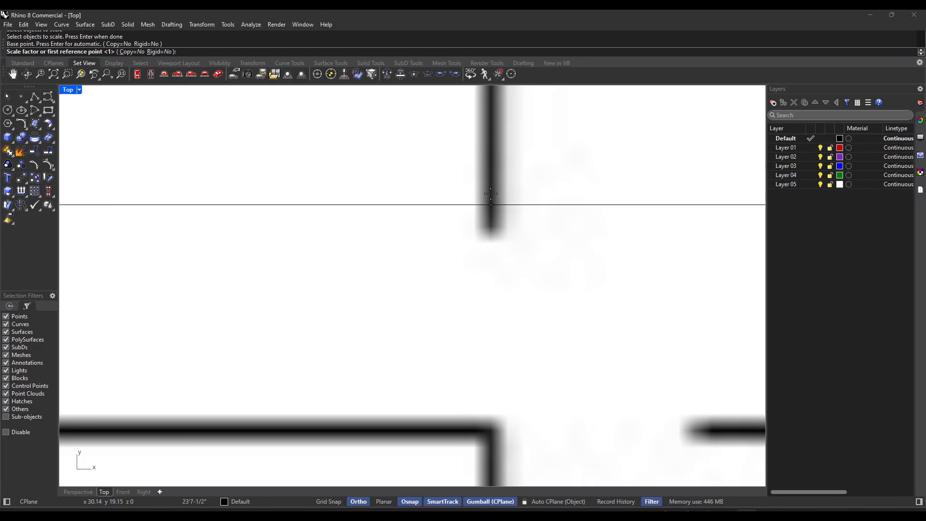
pyautogui.click(490, 194)
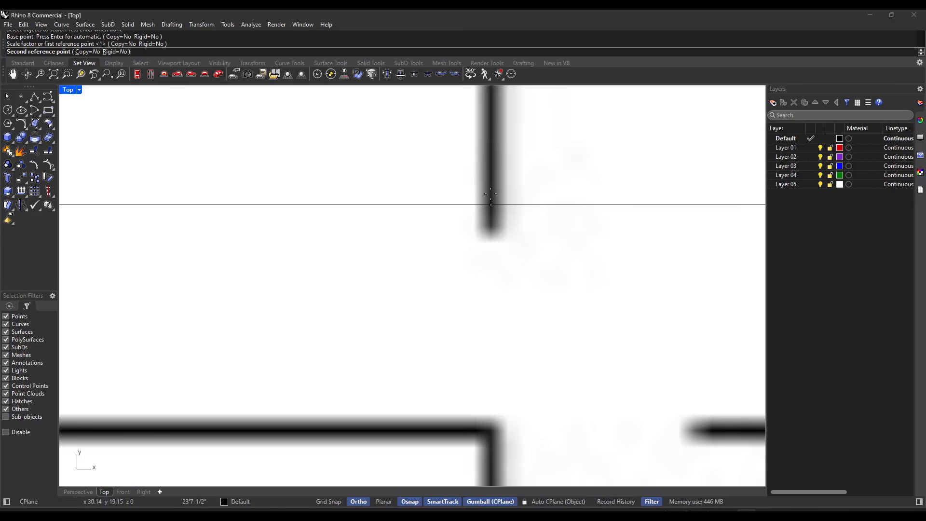
pyautogui.scroll(-3, 491, 212)
pyautogui.scroll(-5, 492, 221)
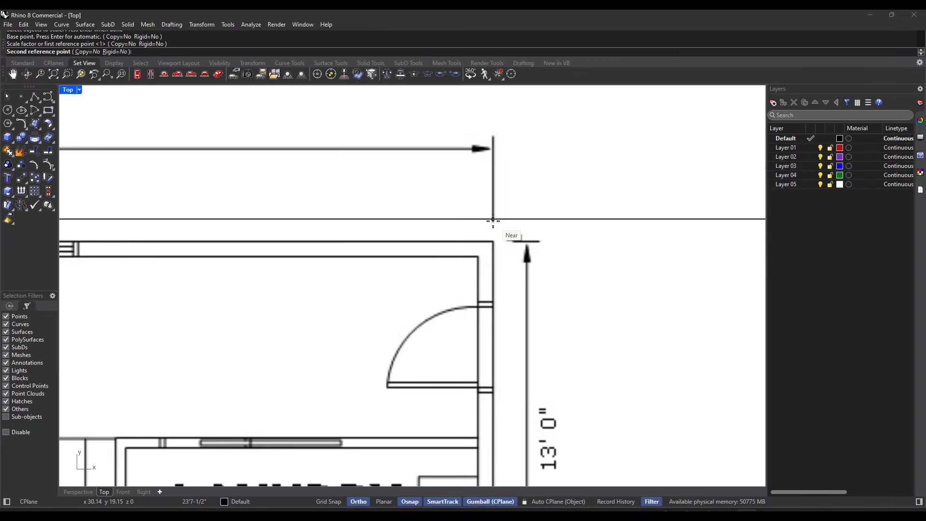
pyautogui.scroll(-8, 540, 225)
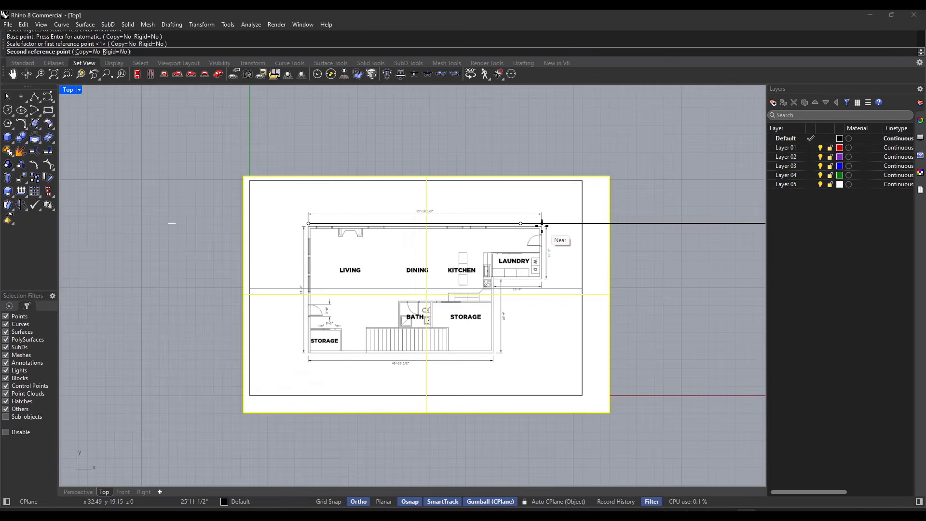
pyautogui.scroll(-6, 617, 229)
pyautogui.scroll(5, 617, 226)
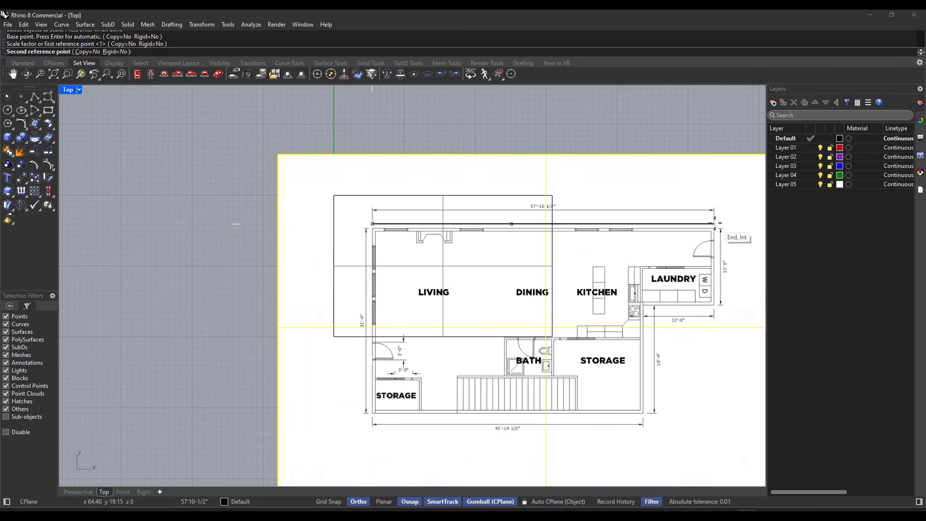
pyautogui.click(714, 224)
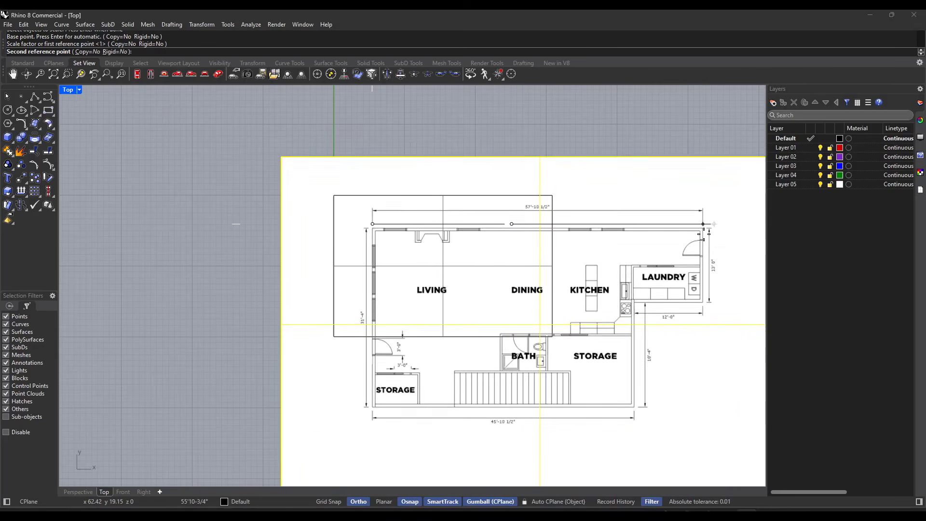
pyautogui.press('Escape')
# Step: Draw a horizontal line 57'10.5" long to the right from the plan's outer upper-left wall corner to check the scale
pyautogui.scroll(4, 722, 230)
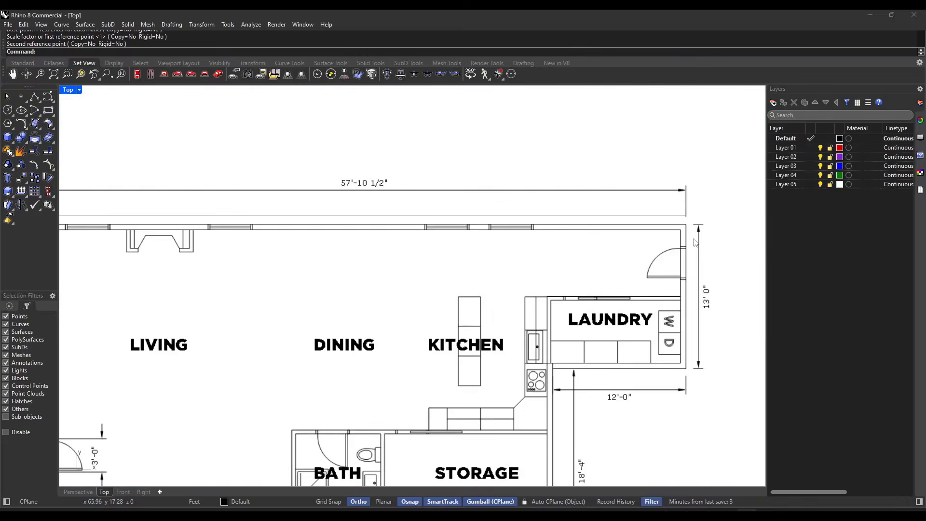
pyautogui.scroll(-3, 694, 239)
pyautogui.scroll(2, 473, 261)
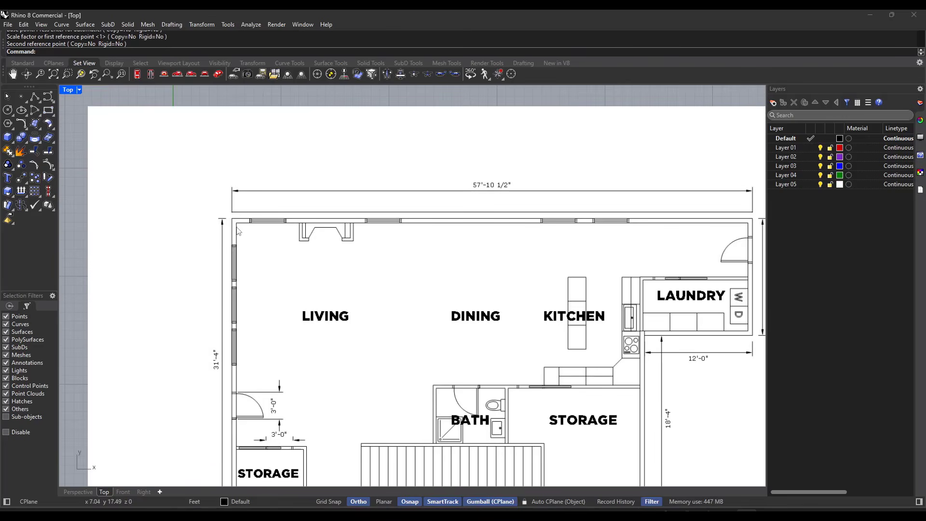
pyautogui.write('L')
pyautogui.scroll(2, 233, 223)
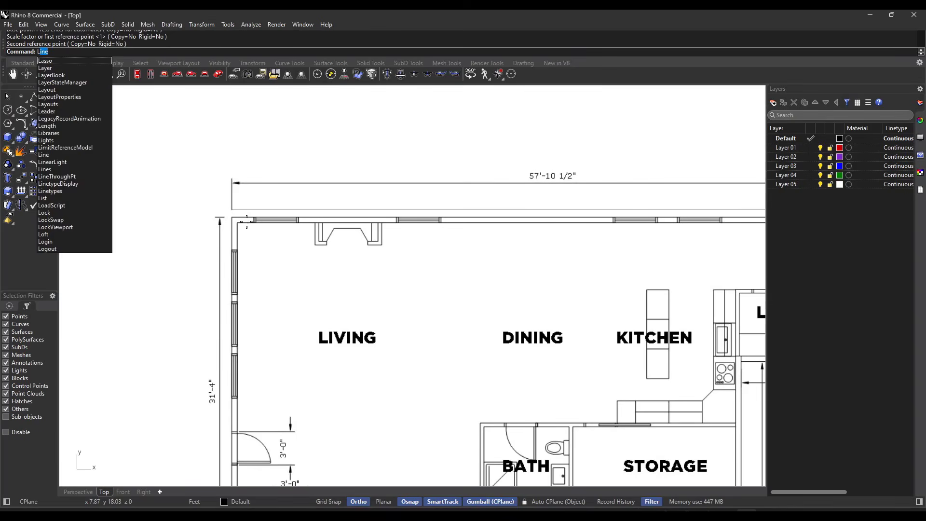
pyautogui.press('Return')
pyautogui.scroll(4, 237, 227)
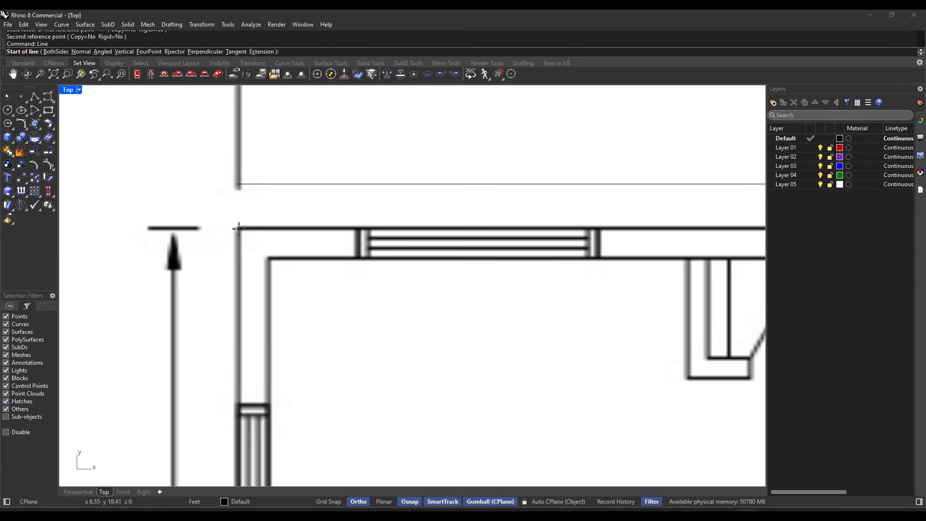
pyautogui.click(239, 228)
pyautogui.scroll(-5, 239, 228)
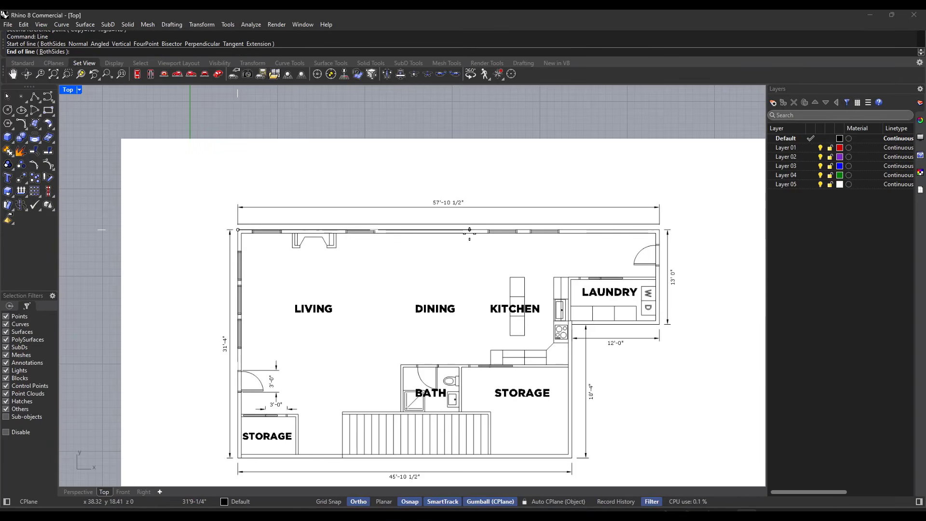
pyautogui.write("57'")
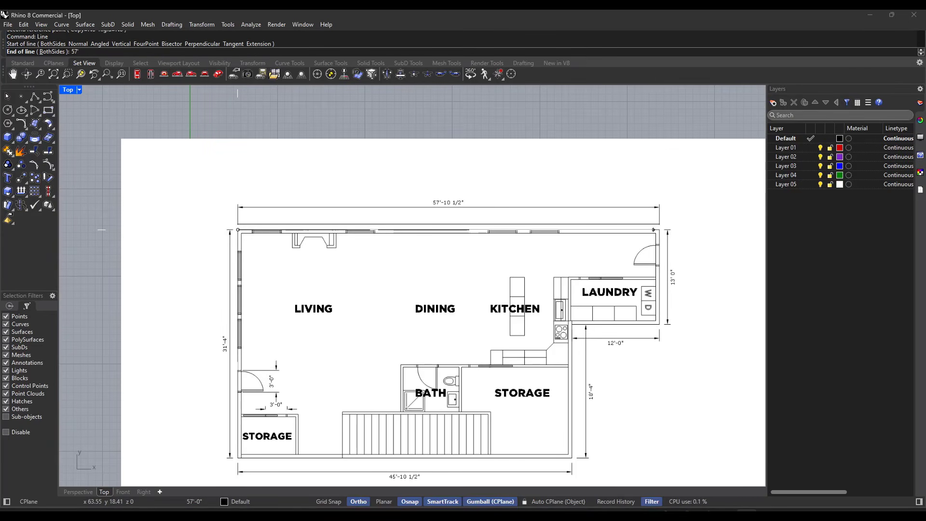
pyautogui.write('10.5')
pyautogui.press('Return')
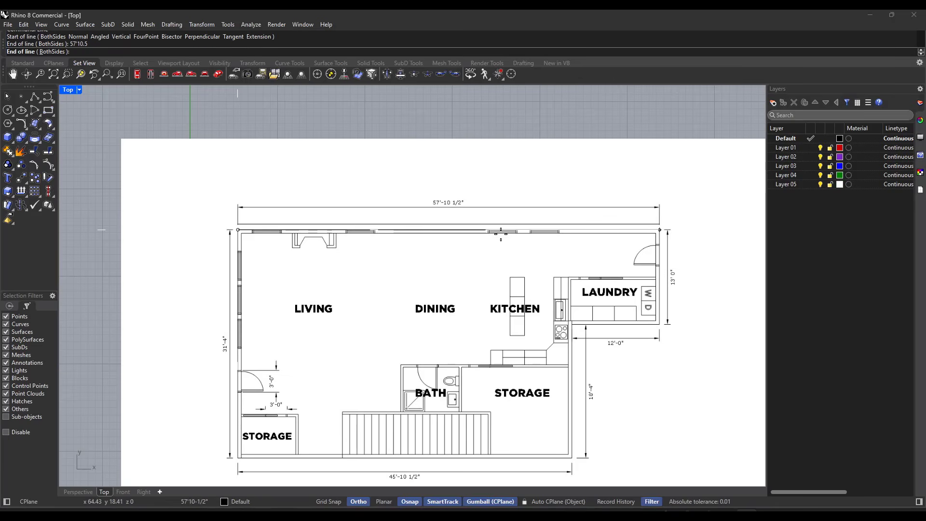
pyautogui.scroll(6, 660, 230)
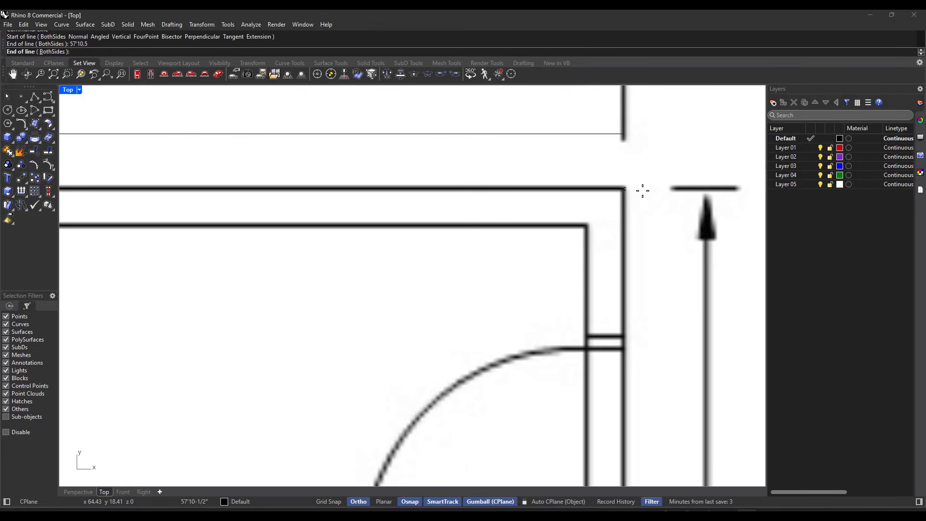
pyautogui.click(646, 189)
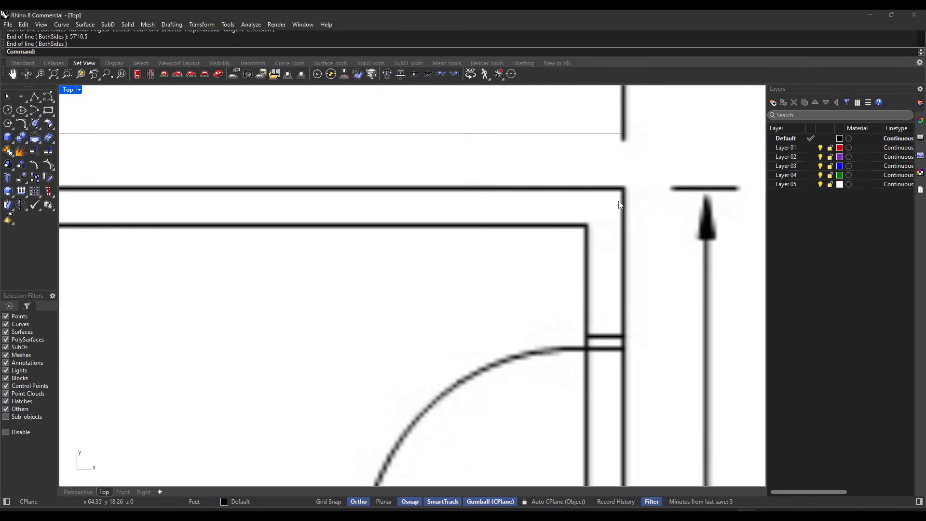
# Step: Select the floor plan picture and examine the plan's lower-left wall corner and lower overall dimension
pyautogui.scroll(-5, 622, 200)
pyautogui.click(467, 180)
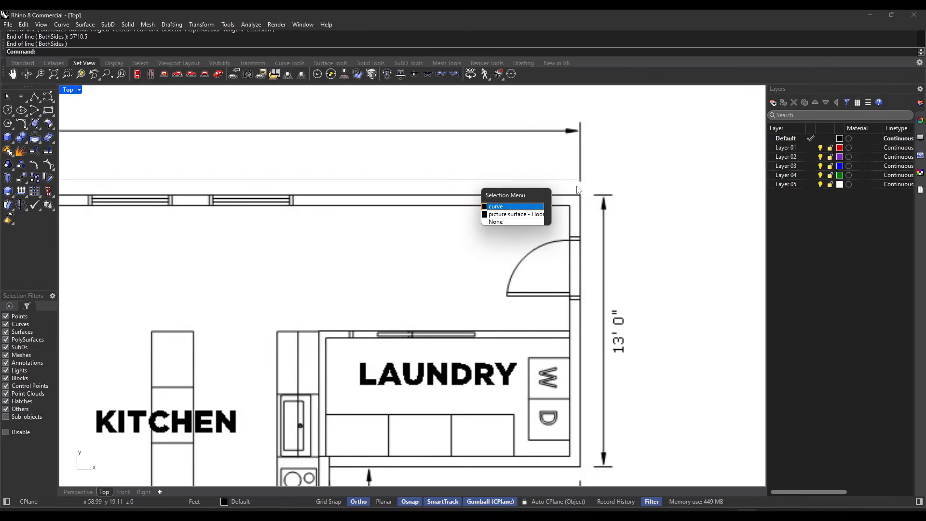
pyautogui.click(371, 160)
pyautogui.scroll(-8, 643, 161)
pyautogui.scroll(-6, 403, 220)
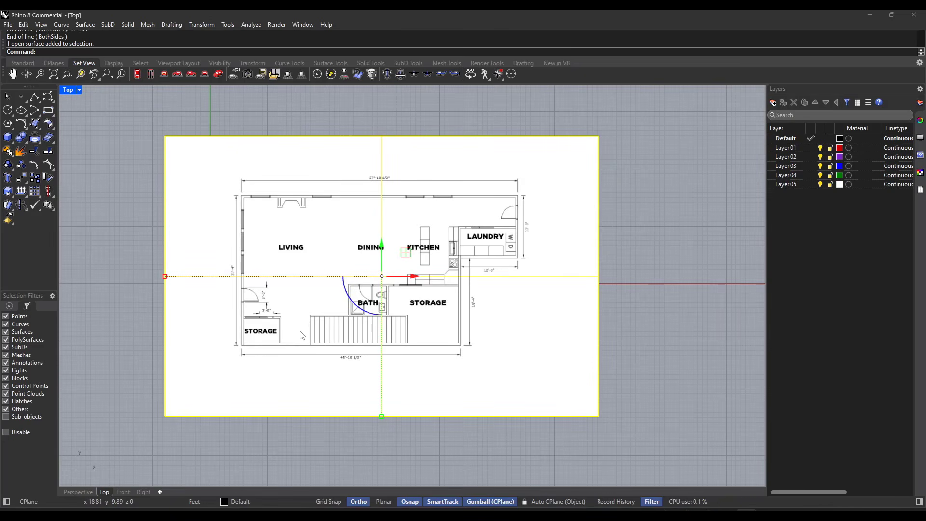
pyautogui.scroll(10, 245, 356)
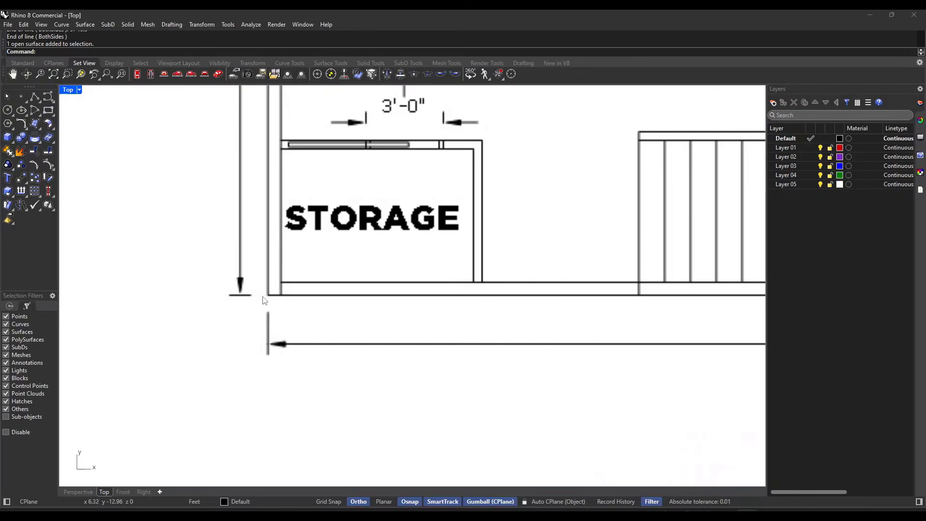
pyautogui.scroll(-2, 264, 300)
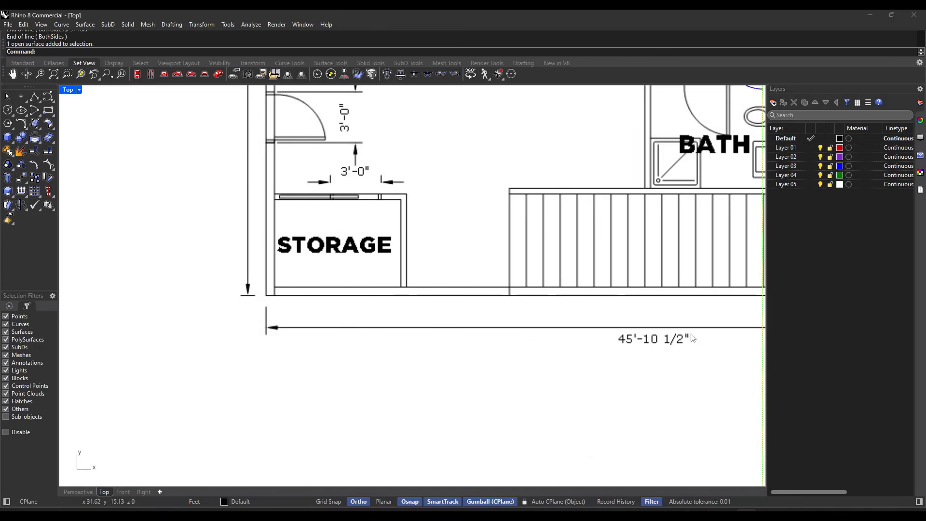
pyautogui.scroll(-5, 256, 325)
pyautogui.scroll(5, 376, 331)
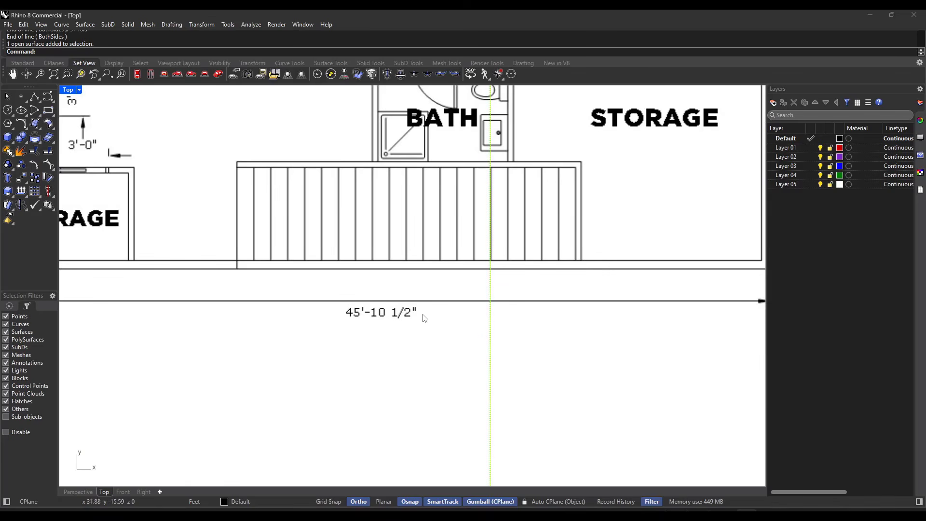
pyautogui.scroll(-5, 424, 318)
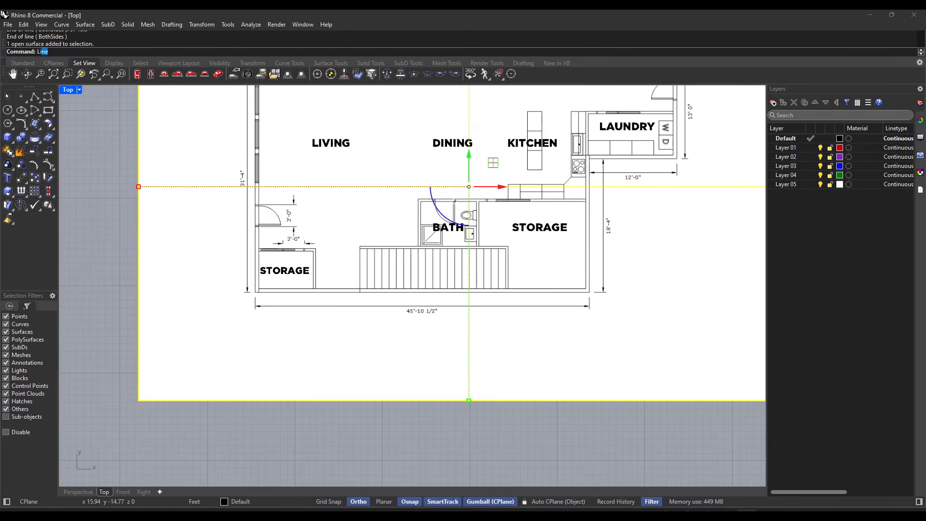
# Step: Start a polyline at the outer lower-left wall corner of the floor plan
pyautogui.press('Escape')
pyautogui.write('Polyl')
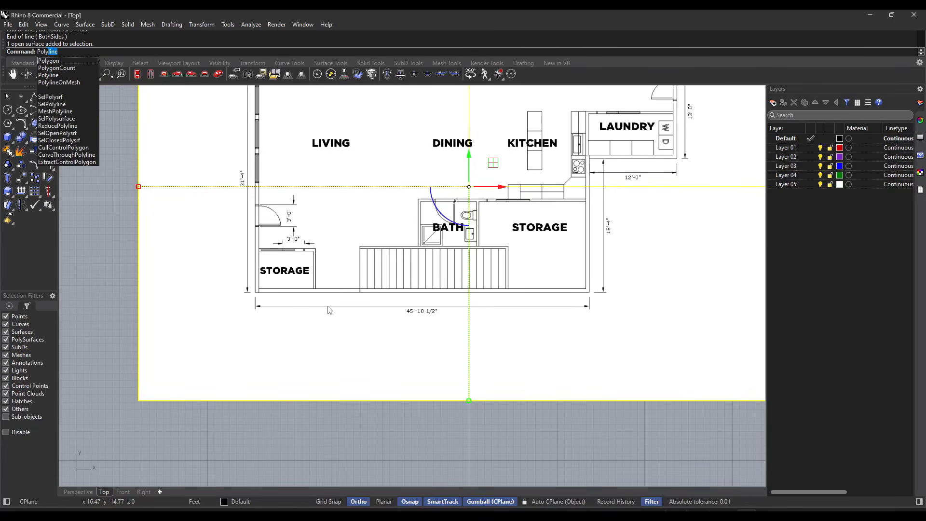
pyautogui.press('Return')
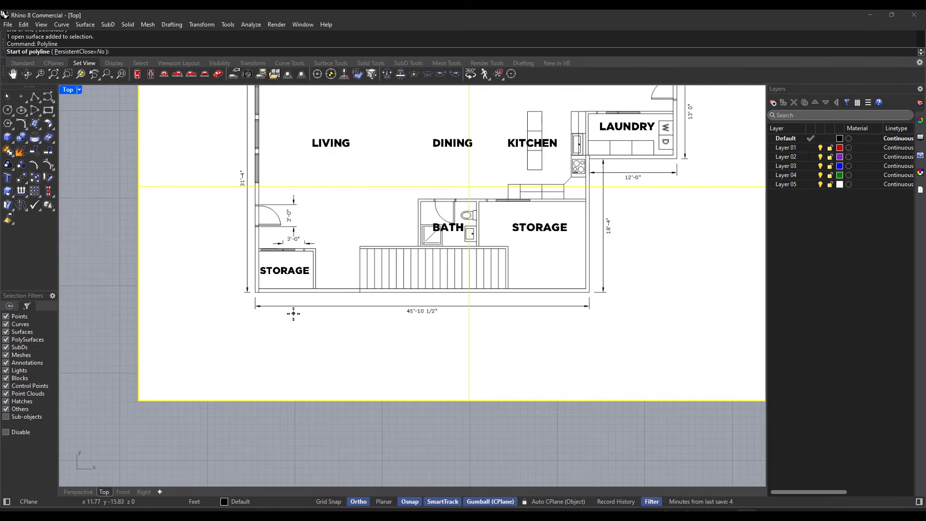
pyautogui.scroll(5, 293, 314)
pyautogui.scroll(4, 231, 285)
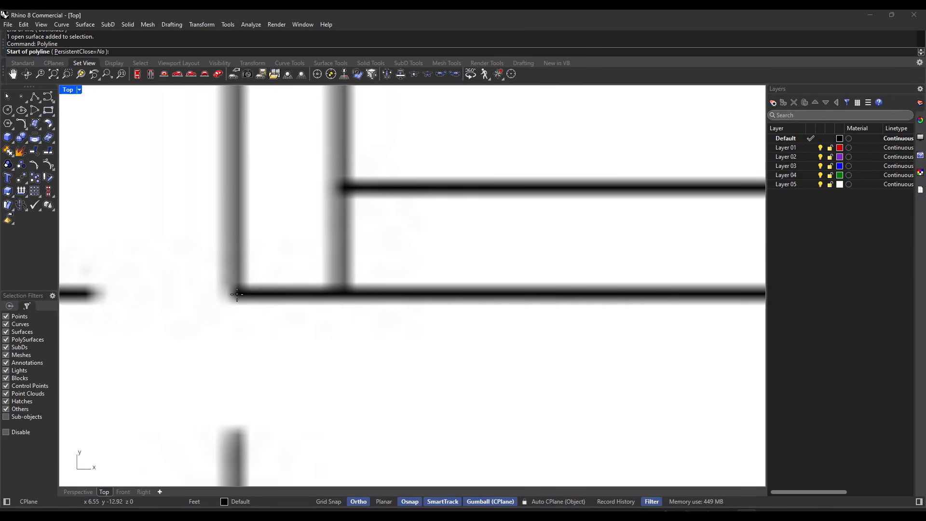
pyautogui.click(237, 294)
pyautogui.scroll(-6, 237, 294)
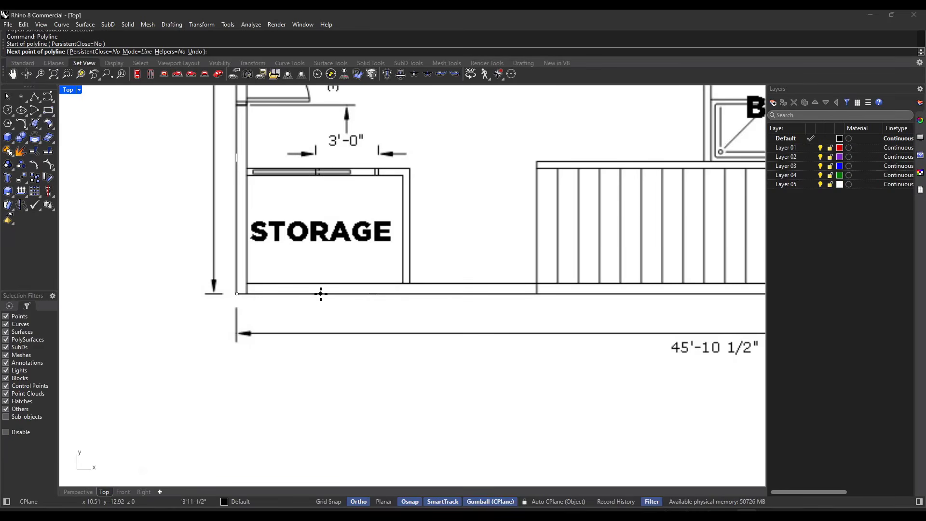
# Step: Add a horizontal 45'10.5" polyline segment to the right along the plan's lower exterior wall
pyautogui.moveTo(488, 294); pyautogui.dragTo(262, 296, button='right')
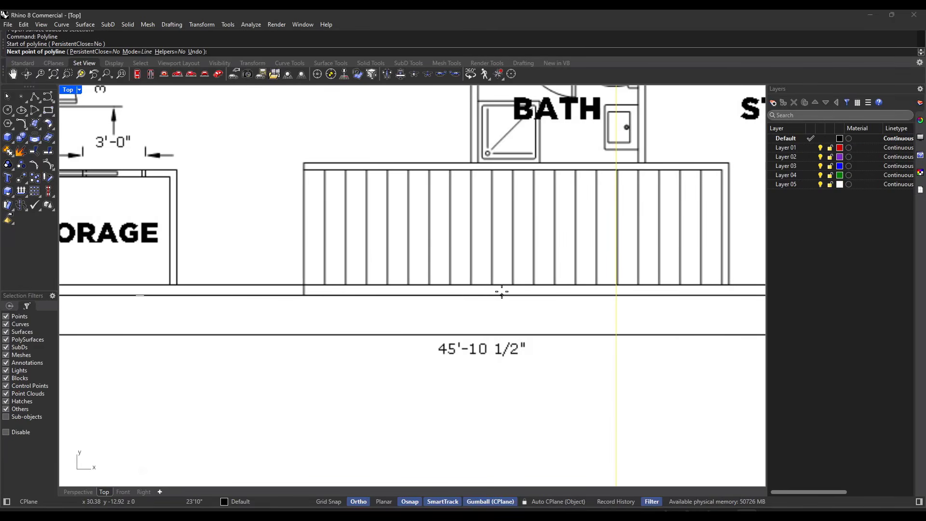
pyautogui.moveTo(500, 293); pyautogui.dragTo(310, 285, button='right')
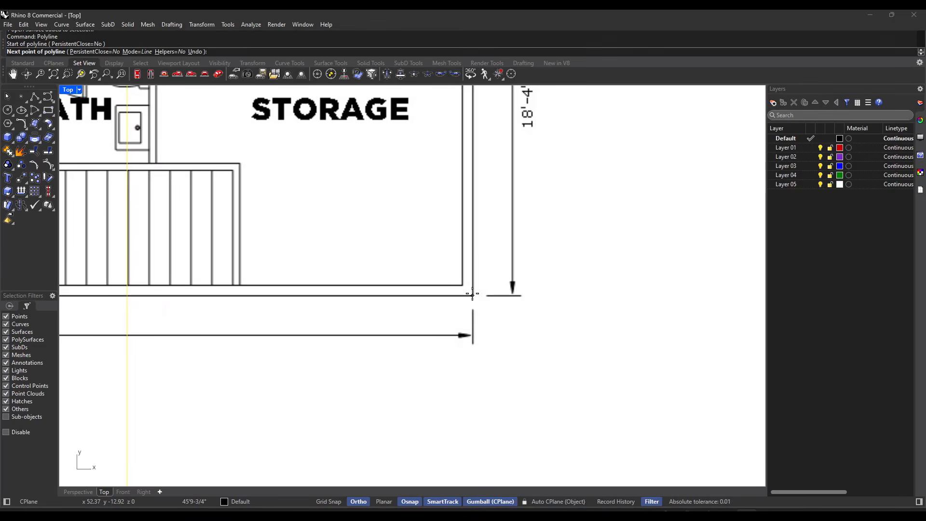
pyautogui.scroll(10, 472, 293)
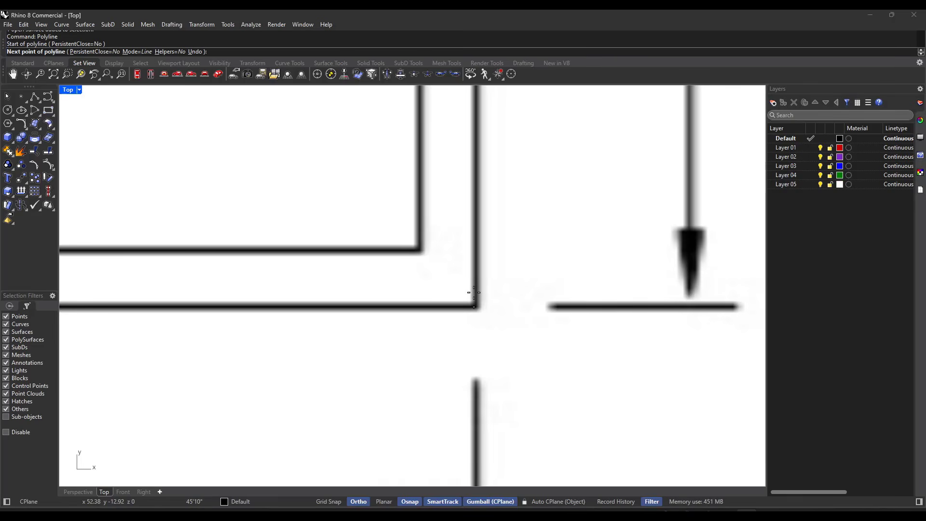
pyautogui.scroll(-8, 473, 292)
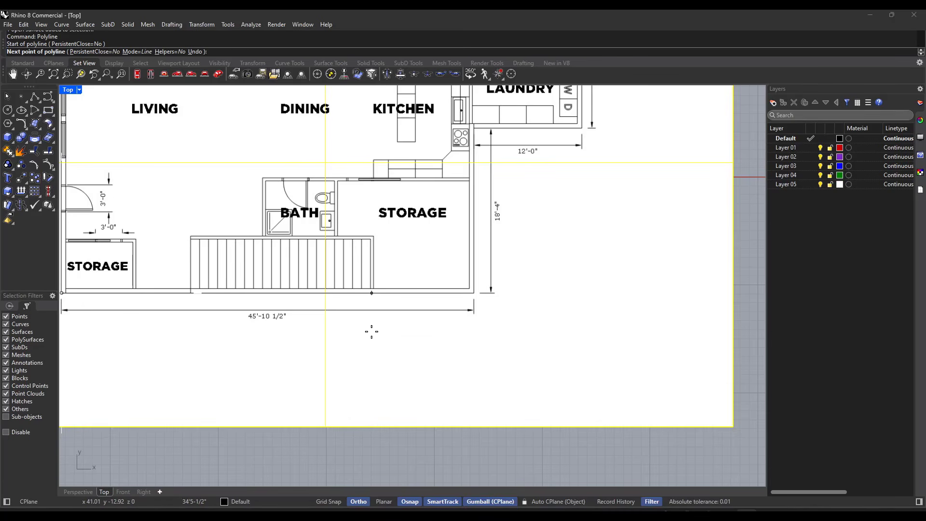
pyautogui.write("45'10.5")
pyautogui.press('Return')
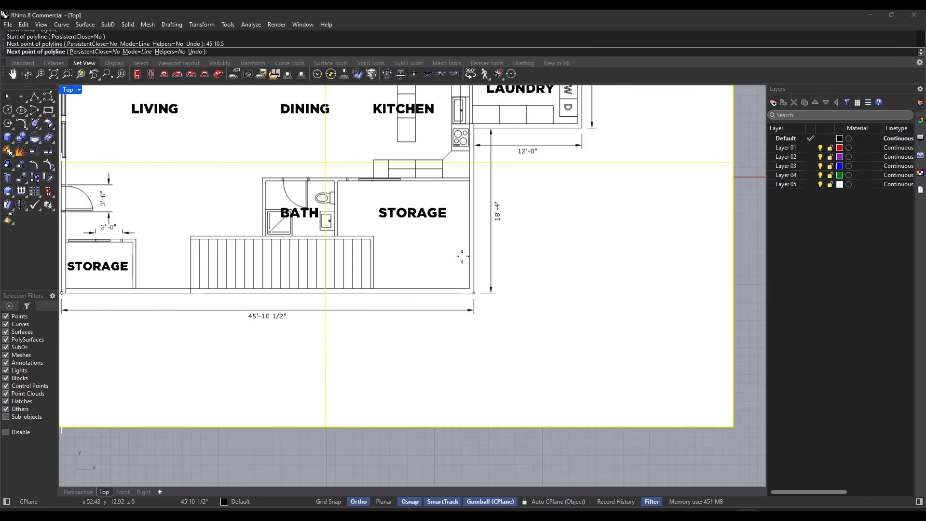
# Step: Add an 18'4" polyline segment straight up along the storage room's right exterior wall, keeping Ortho on
pyautogui.click(470, 187)
pyautogui.moveTo(470, 187); pyautogui.dragTo(419, 209, button='right')
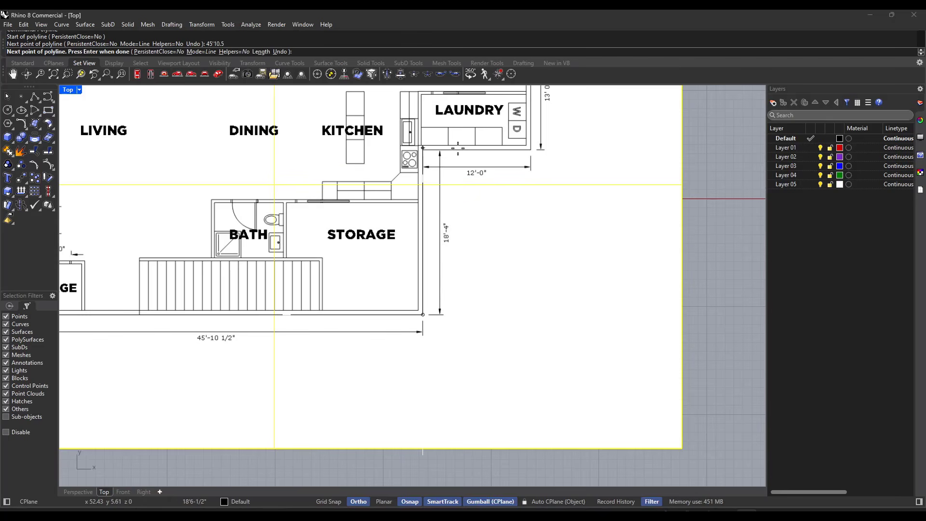
pyautogui.click(358, 501)
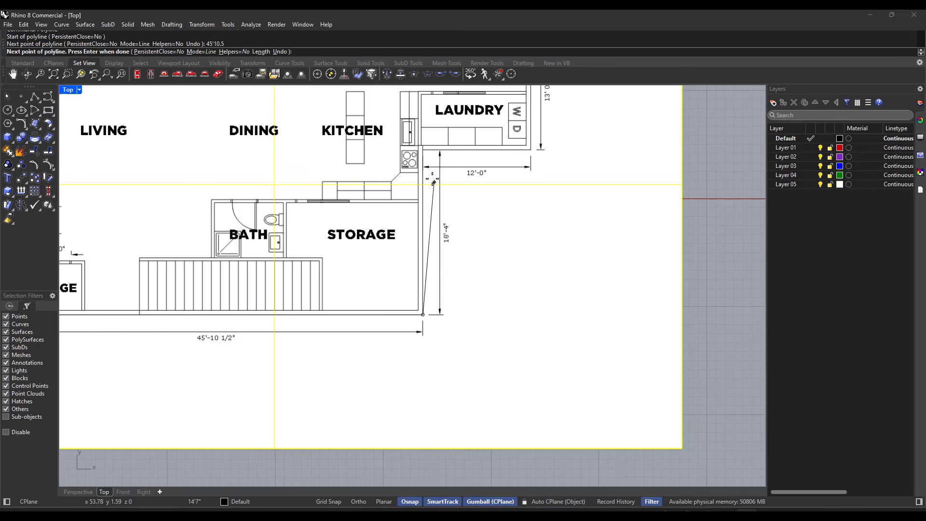
pyautogui.click(358, 501)
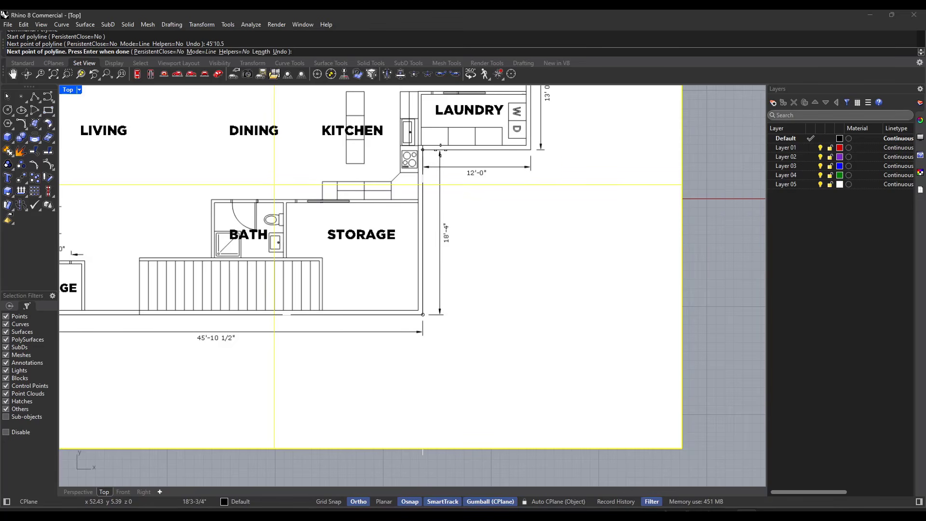
pyautogui.write("18'4")
pyautogui.press('Return')
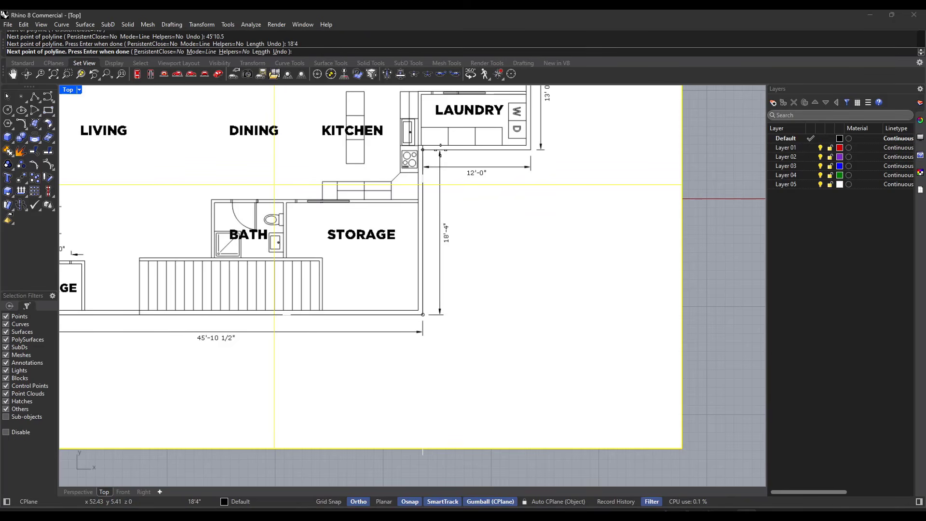
# Step: Continue the polyline 12' to the right below the laundry, and 13' up along the plan's far right exterior wall
pyautogui.click(509, 163)
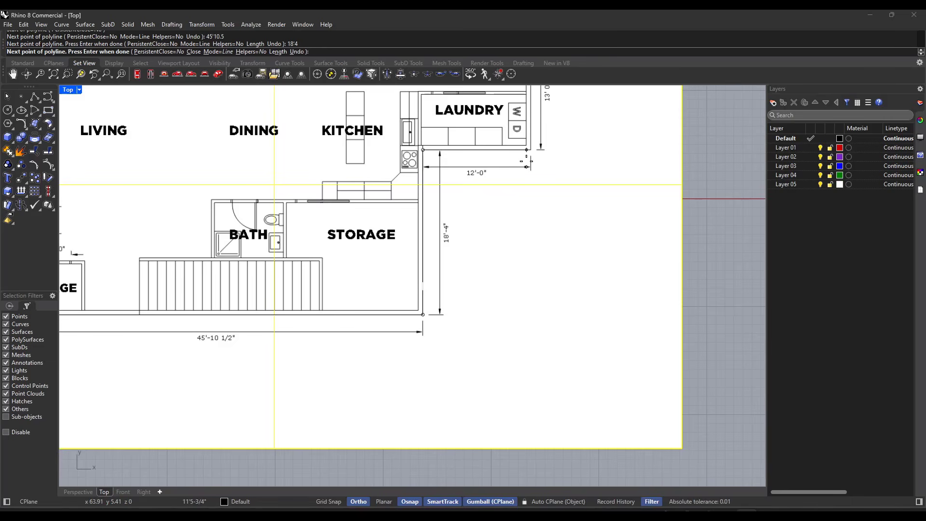
pyautogui.write("12'")
pyautogui.press('Return')
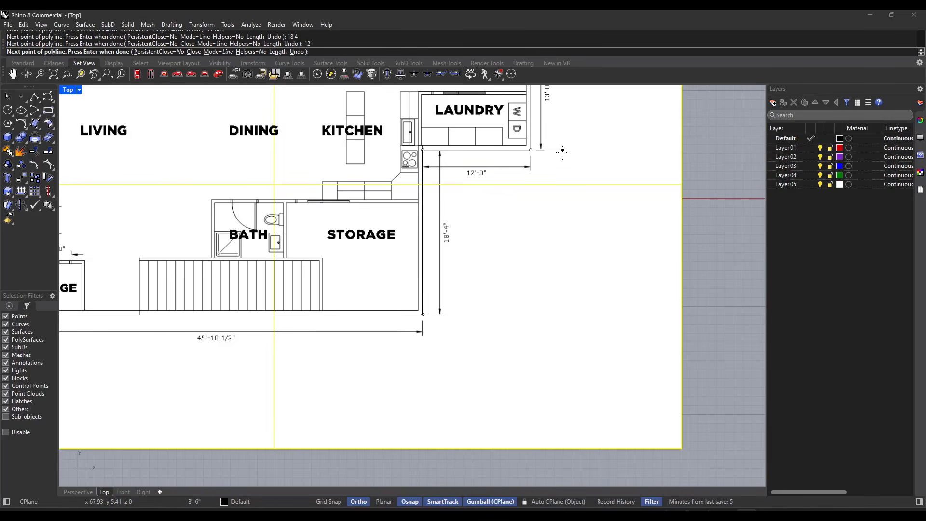
pyautogui.moveTo(547, 136); pyautogui.dragTo(548, 241, button='right')
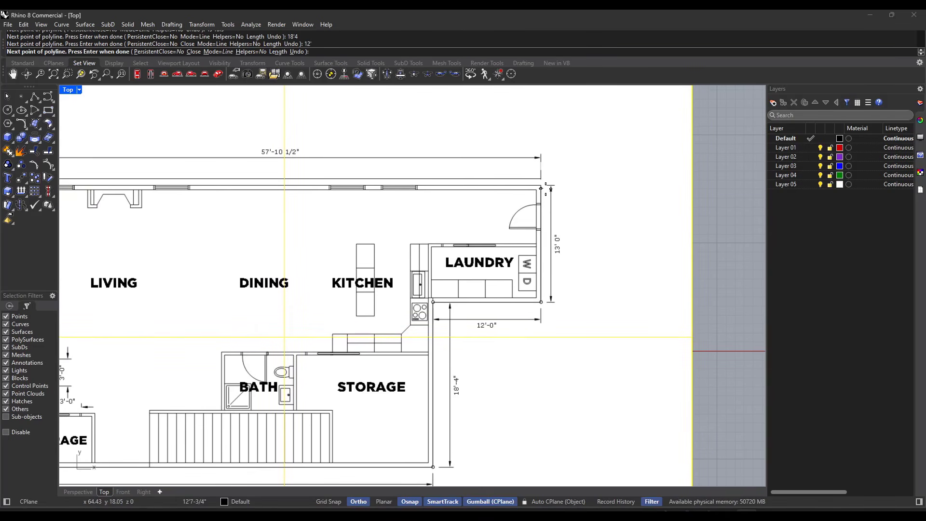
pyautogui.write('13')
pyautogui.press('Return')
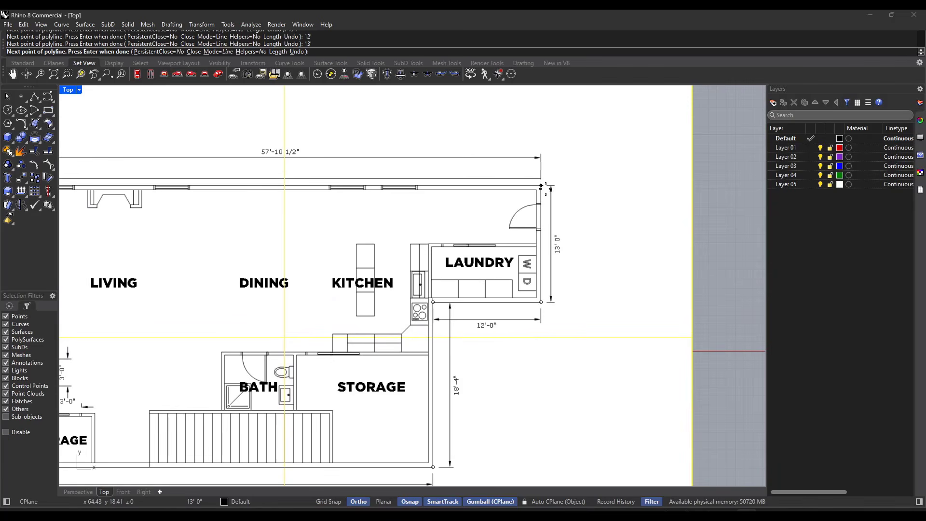
# Step: Check how the polyline's next point aligns with its start point at the plan's upper-left corner, with object snaps off and on
pyautogui.moveTo(178, 227); pyautogui.dragTo(399, 209, button='right')
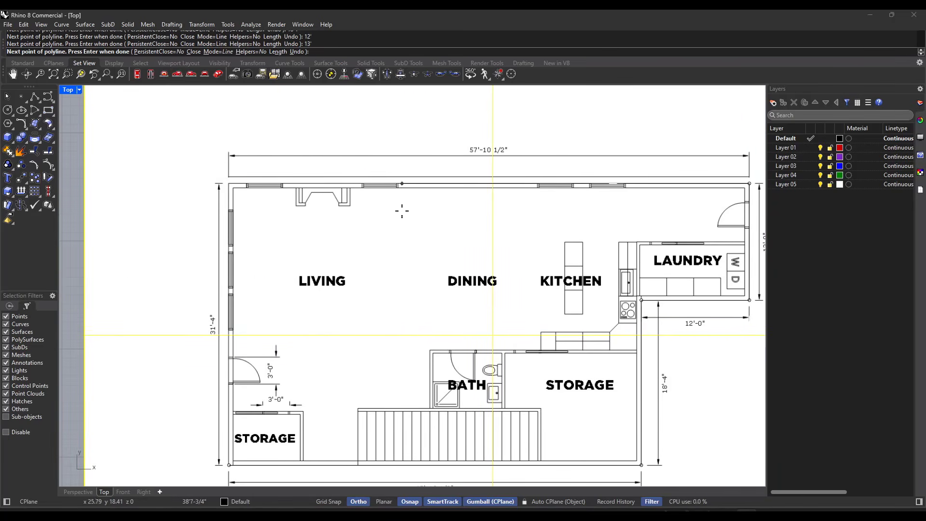
pyautogui.scroll(-4, 233, 183)
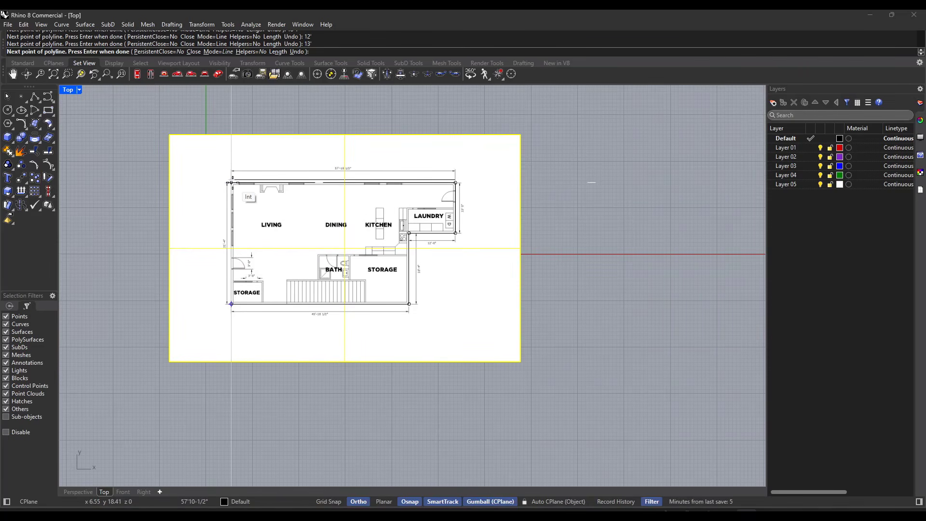
pyautogui.click(410, 501)
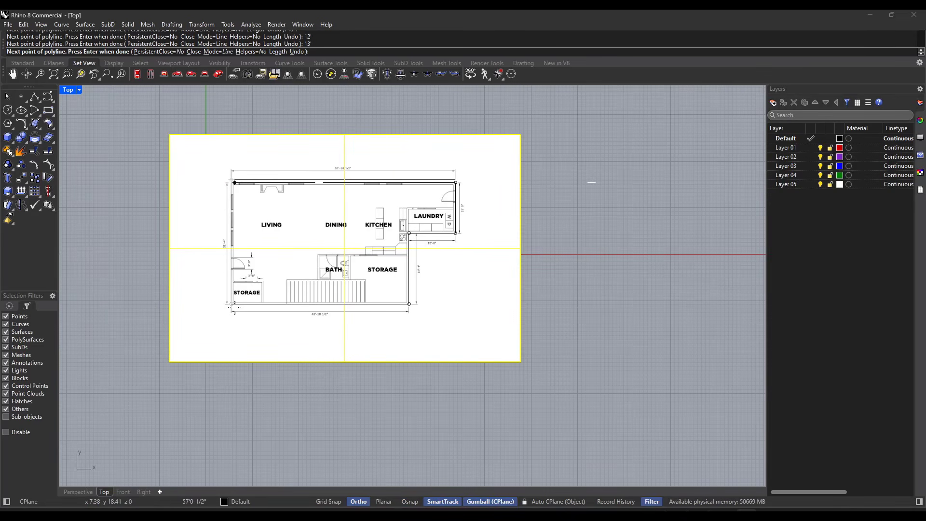
pyautogui.click(409, 501)
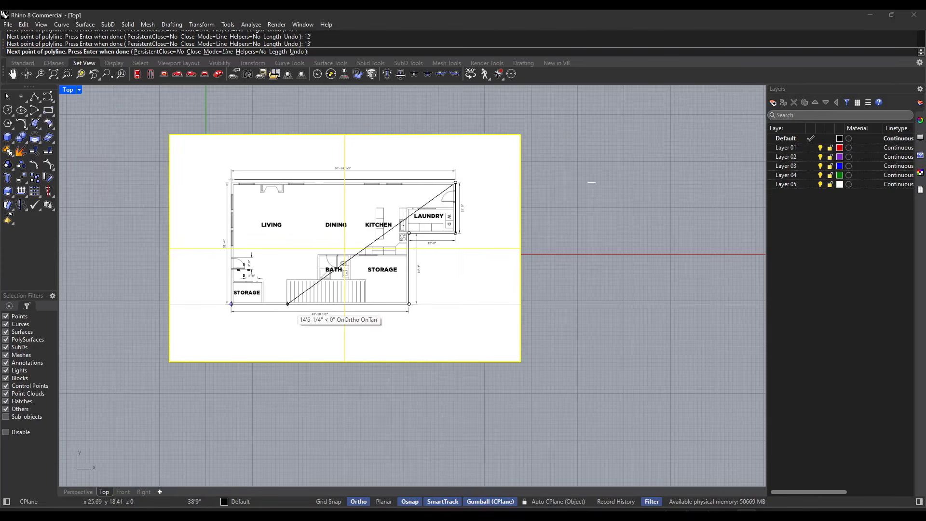
pyautogui.scroll(10, 239, 182)
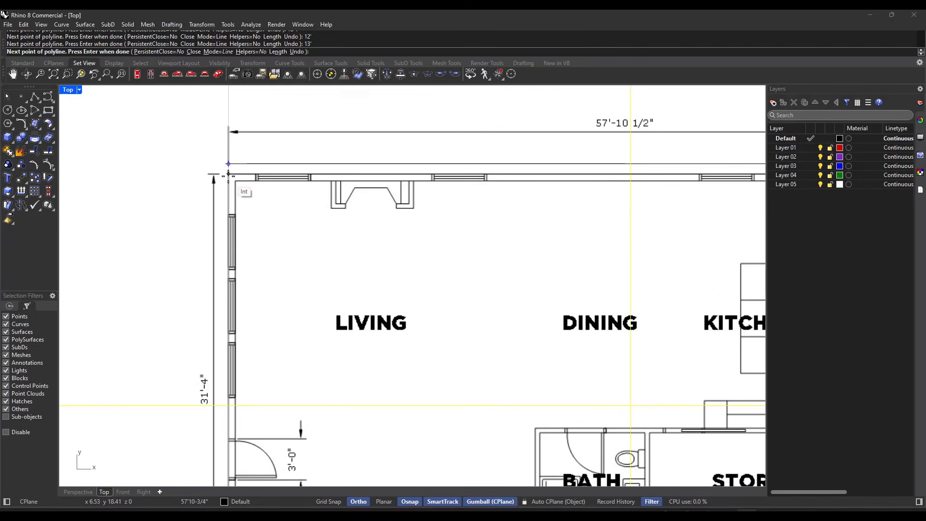
pyautogui.scroll(-8, 230, 177)
pyautogui.scroll(2, 231, 361)
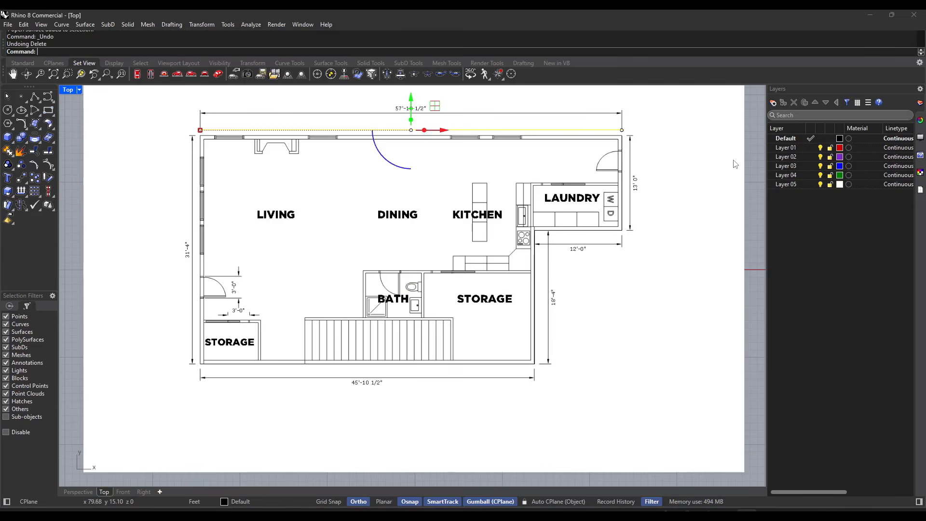
# Step: Delete the horizontal check line above the plan's upper exterior wall
pyautogui.click(753, 161)
pyautogui.click(398, 132)
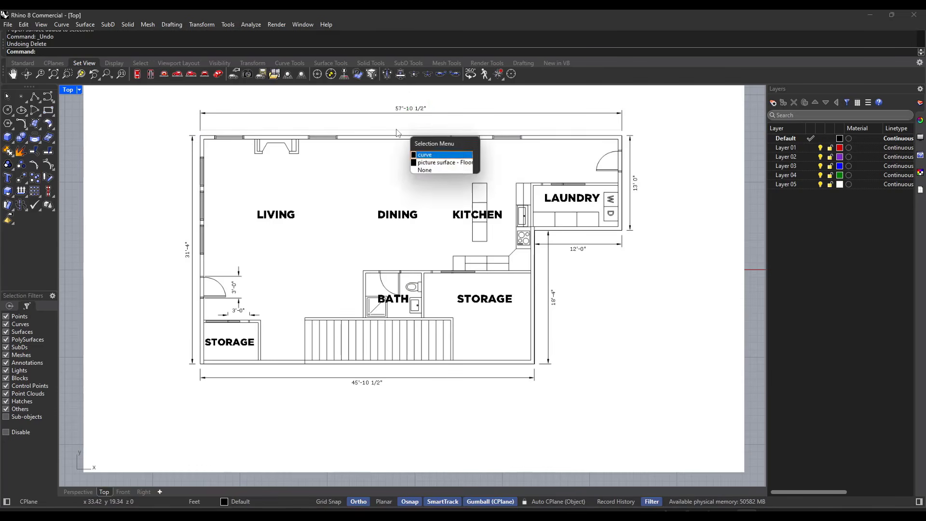
pyautogui.press('Return')
pyautogui.press('Delete')
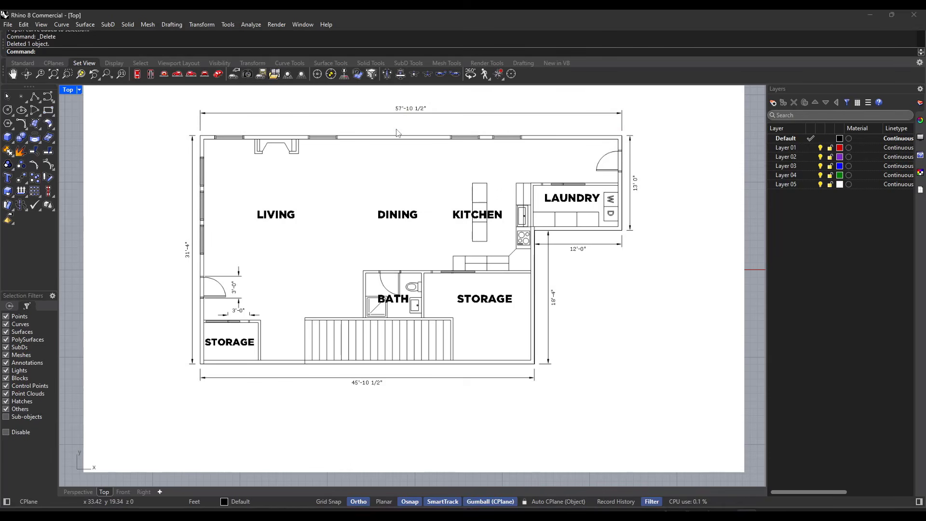
# Step: Draw a second polyline from the plan's upper-right outer corner to the upper-left corner and down to the lower-left corner
pyautogui.write('polyline')
pyautogui.press('Return')
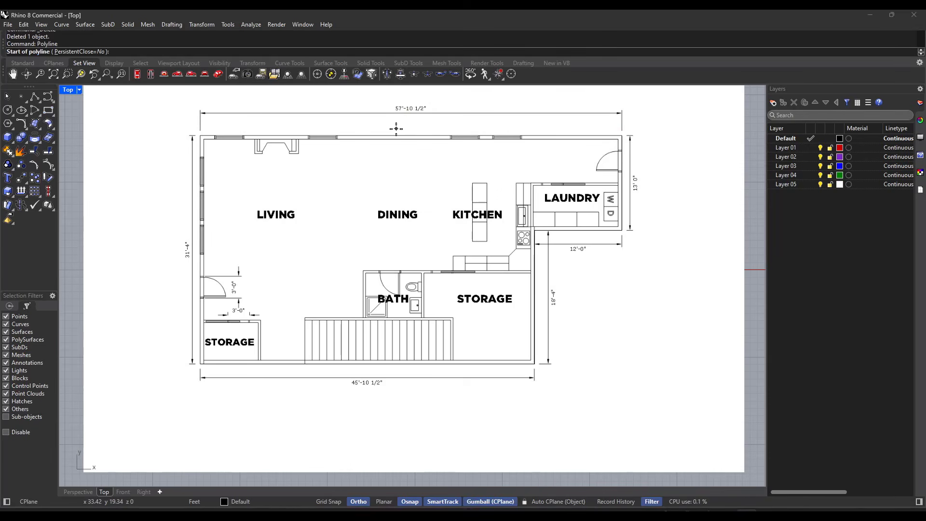
pyautogui.click(621, 137)
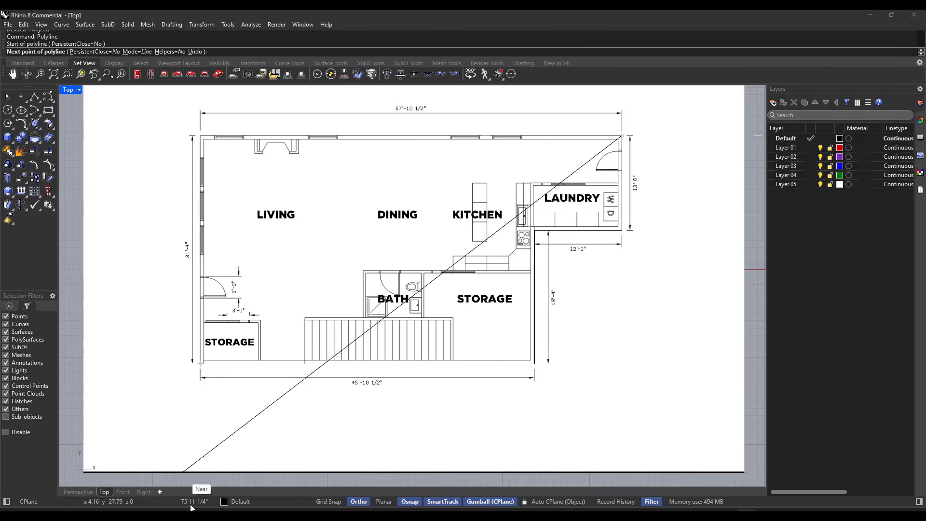
pyautogui.click(201, 136)
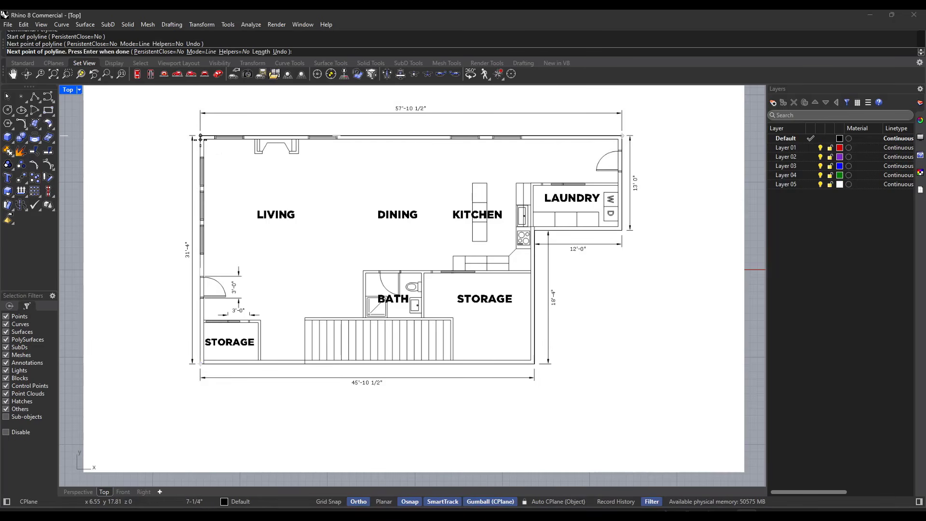
pyautogui.click(201, 362)
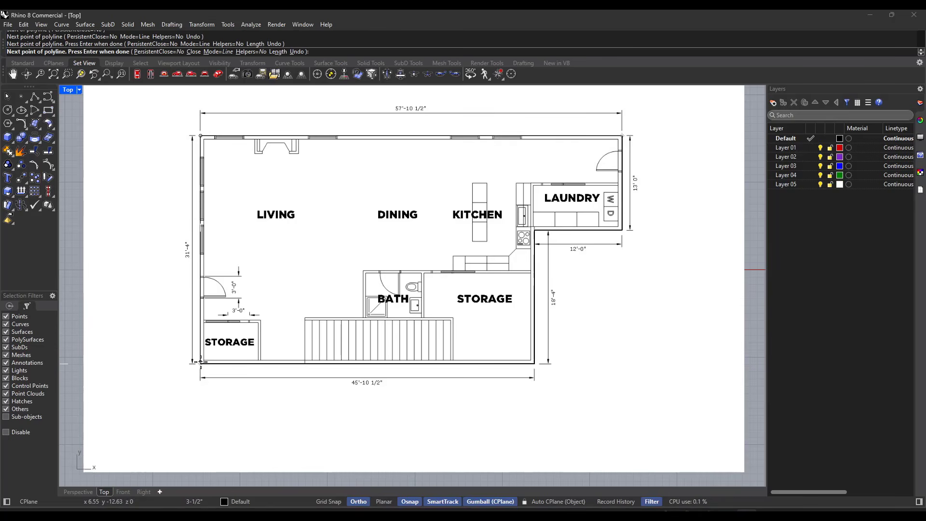
pyautogui.press('Return')
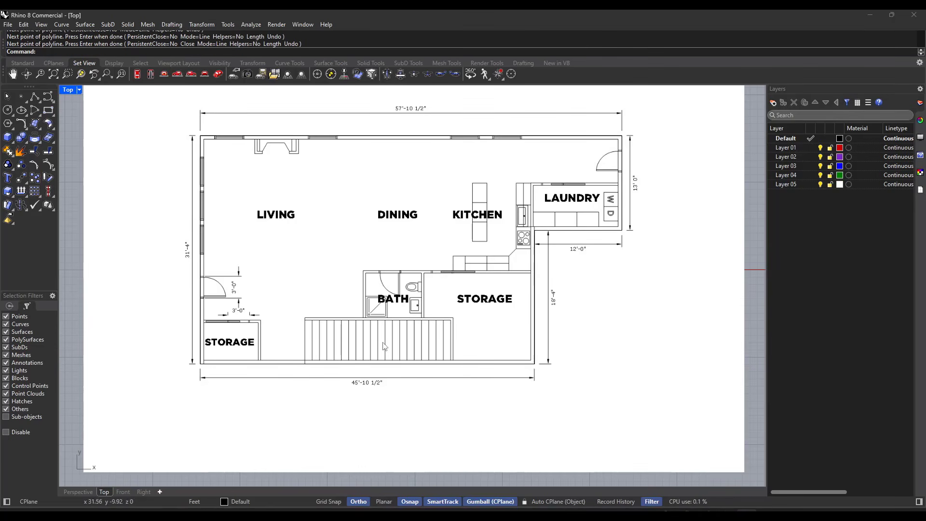
# Step: Select the floor plan picture and look up the Layers entry among the available panels
pyautogui.scroll(-2, 429, 212)
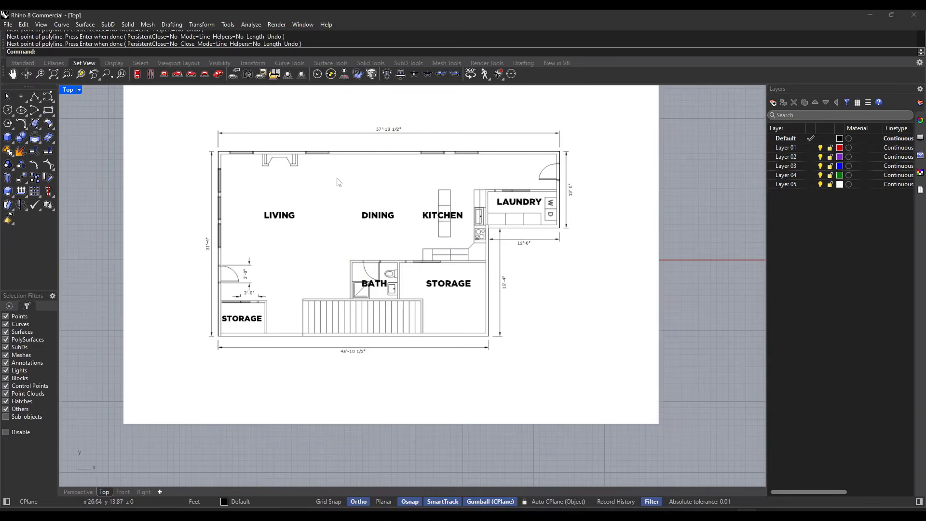
pyautogui.click(431, 127)
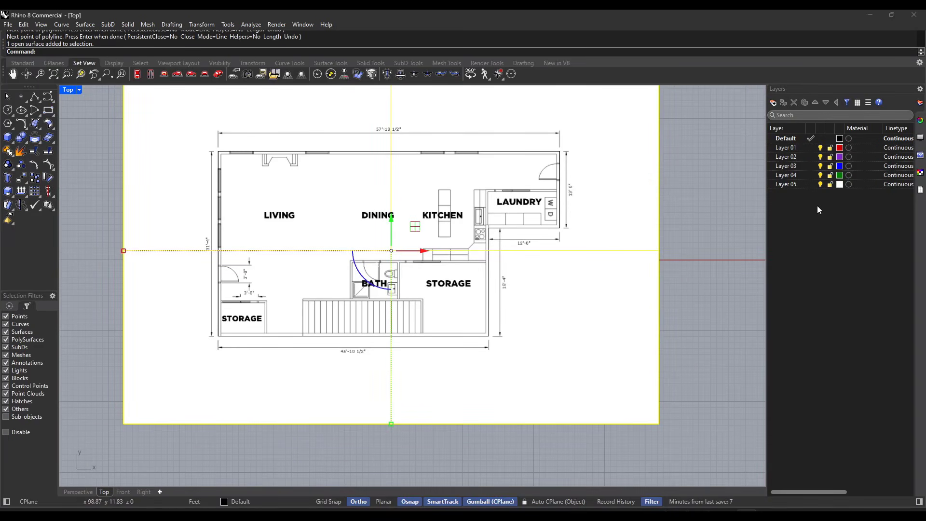
pyautogui.click(920, 119)
pyautogui.click(922, 104)
pyautogui.click(302, 24)
pyautogui.moveTo(314, 38)
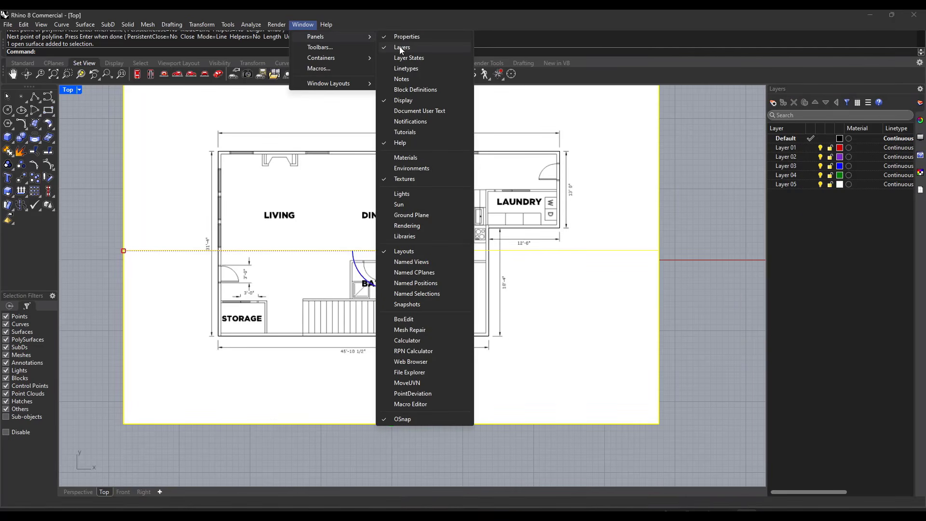
pyautogui.click(829, 232)
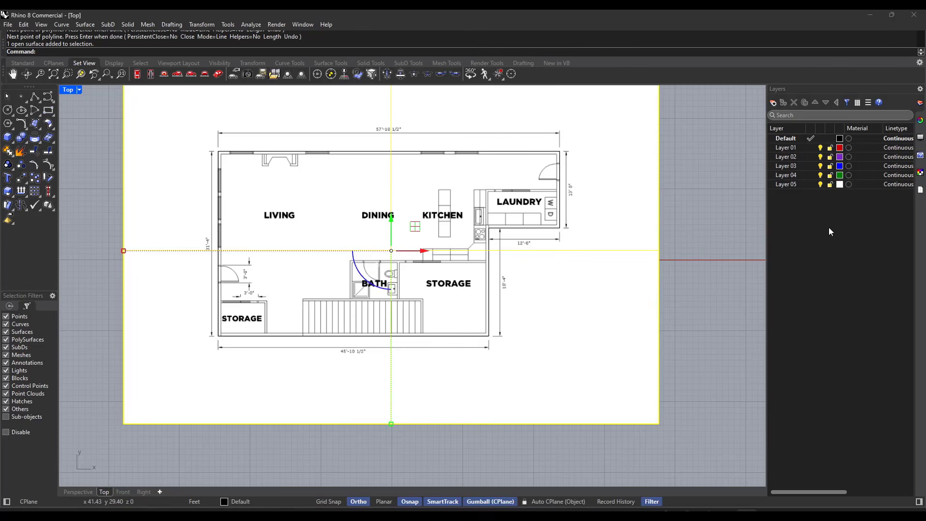
# Step: Create a new layer named Floor Plan Image
pyautogui.rightClick(805, 209)
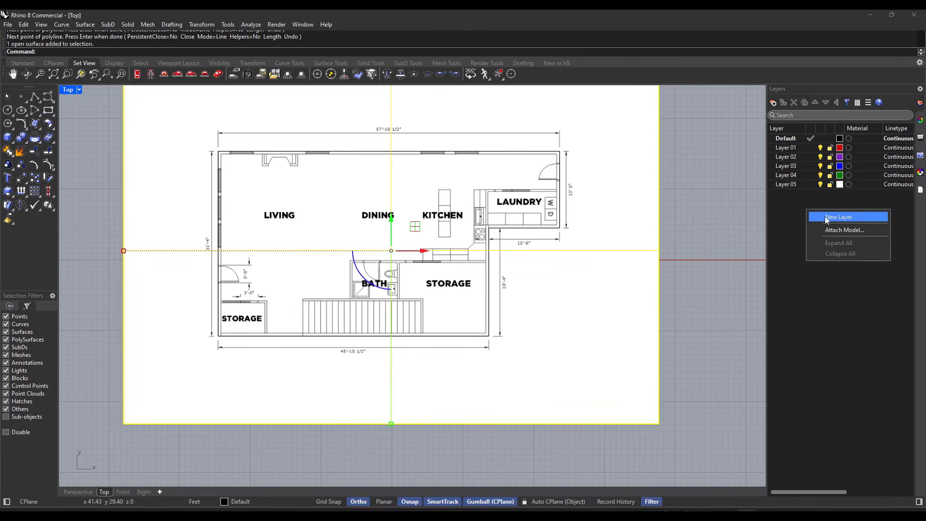
pyautogui.click(826, 215)
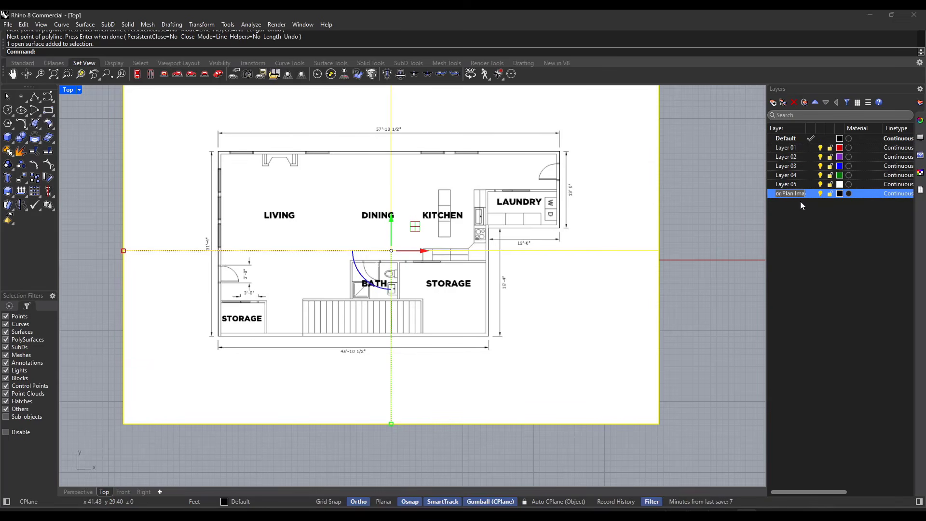
pyautogui.press('Return')
pyautogui.rightClick(609, 226)
pyautogui.press('Escape')
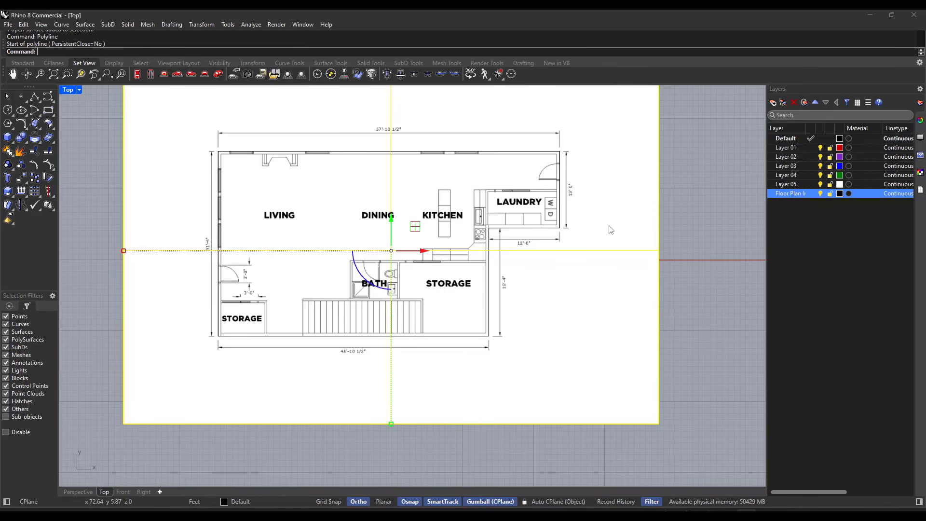
# Step: Assign the selected floor plan picture to the Floor Plan Image layer in its object properties
pyautogui.click(920, 121)
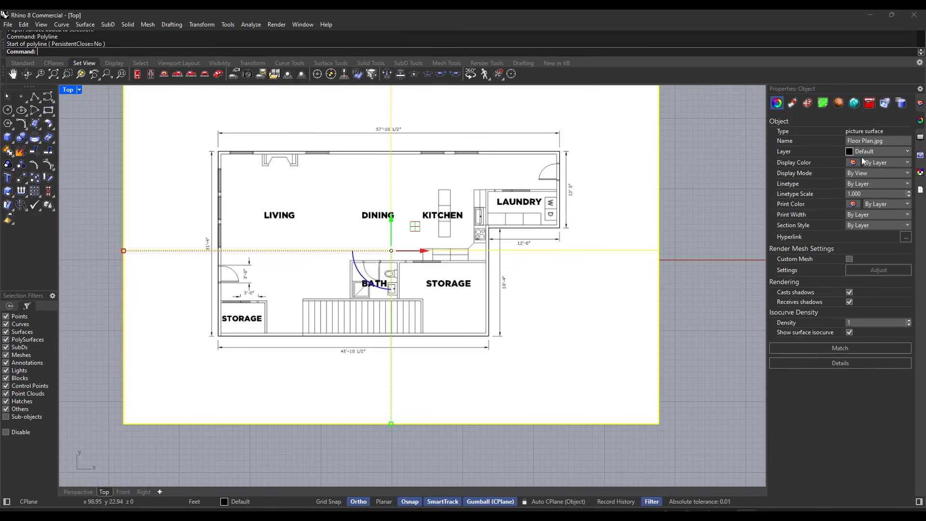
pyautogui.click(866, 152)
pyautogui.click(882, 229)
pyautogui.click(884, 152)
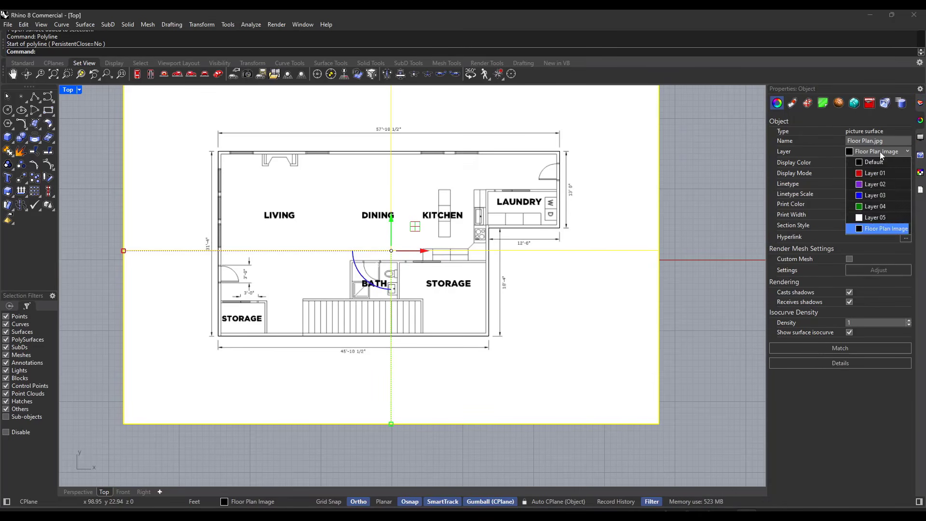
pyautogui.click(870, 229)
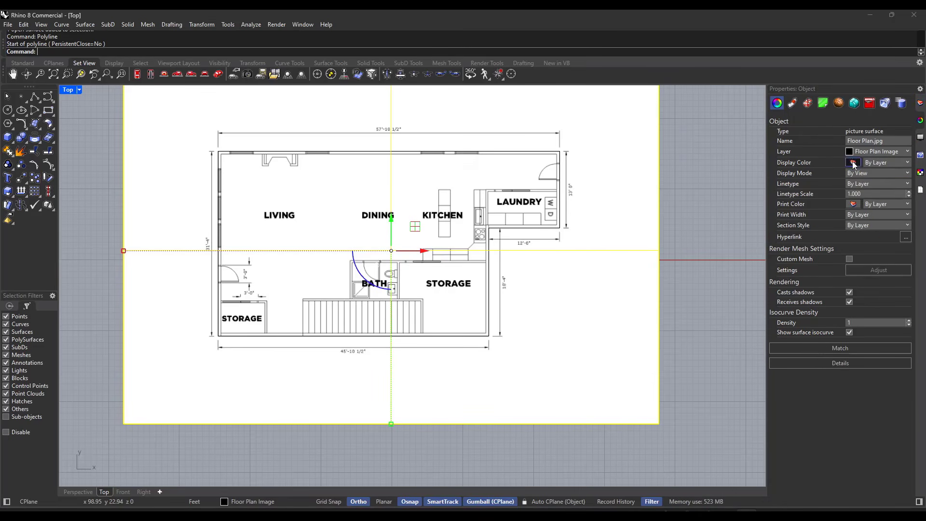
# Step: Toggle the Floor Plan Image layer's visibility off and on to check the traced wall outline without the picture
pyautogui.click(919, 120)
pyautogui.click(820, 193)
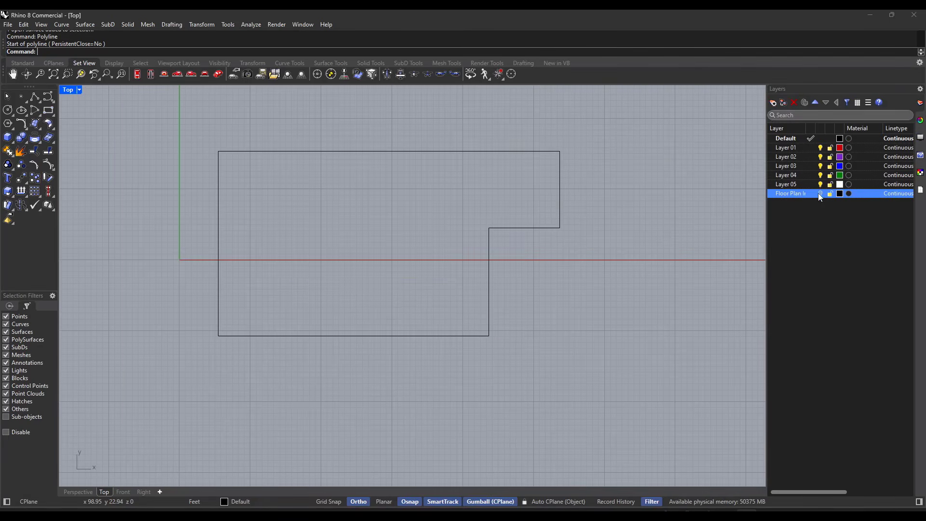
pyautogui.click(819, 194)
pyautogui.click(819, 194)
pyautogui.click(820, 194)
pyautogui.click(820, 194)
pyautogui.click(819, 194)
# Step: Undo a trial move of the floor plan picture and lock the Floor Plan Image layer
pyautogui.moveTo(191, 127); pyautogui.dragTo(292, 152)
pyautogui.hotkey('ctrl', 'z')
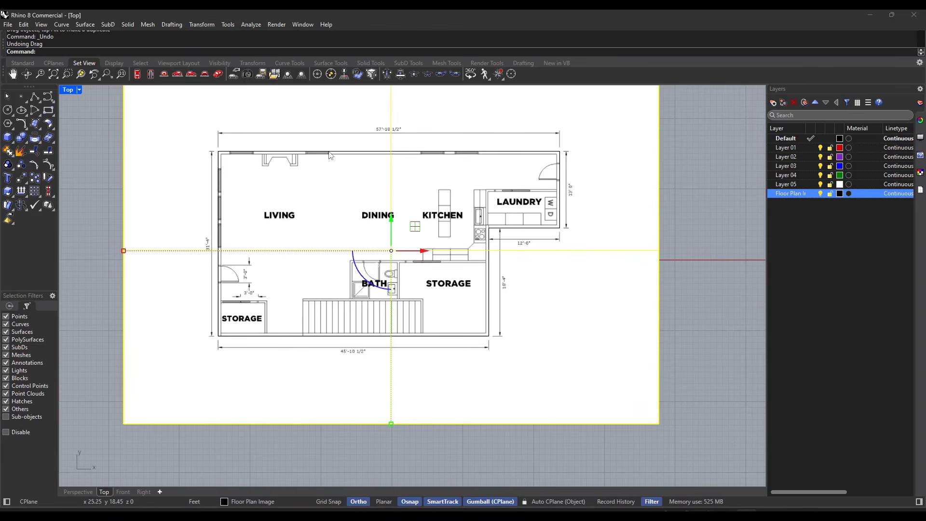
pyautogui.click(830, 195)
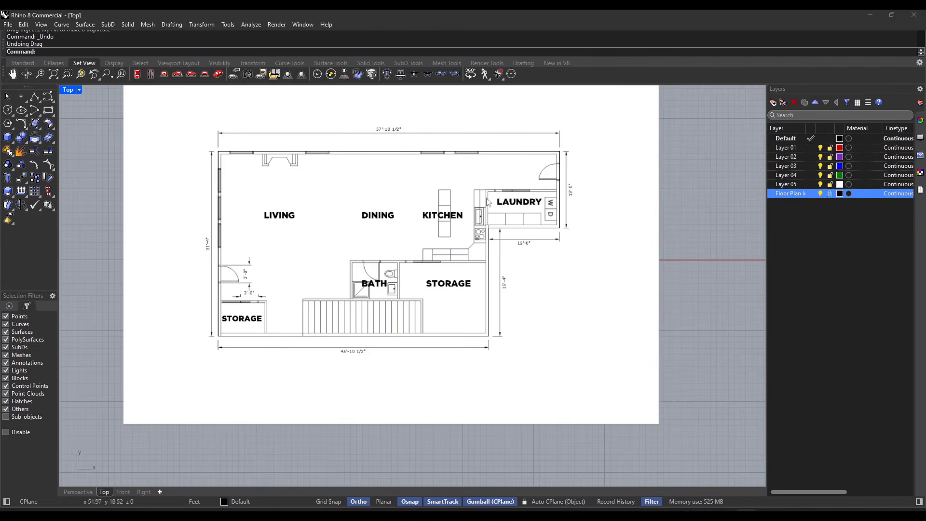
# Step: Test window selection over the plan to check that only the traced curves get picked on top of the locked picture
pyautogui.moveTo(175, 115); pyautogui.dragTo(599, 382)
pyautogui.click(610, 321)
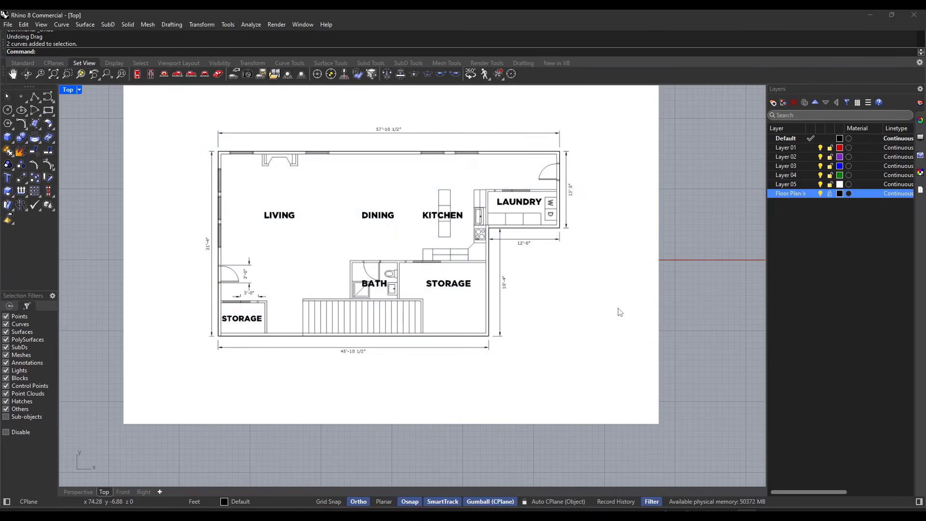
pyautogui.moveTo(609, 281); pyautogui.dragTo(572, 361)
pyautogui.moveTo(589, 281); pyautogui.dragTo(568, 347)
pyautogui.moveTo(590, 285); pyautogui.dragTo(566, 344)
pyautogui.moveTo(580, 302); pyautogui.dragTo(560, 336)
pyautogui.moveTo(568, 295); pyautogui.dragTo(555, 334)
pyautogui.moveTo(566, 304); pyautogui.dragTo(563, 322)
# Step: Offset the two traced exterior wall curves 6" toward the inside of the plan
pyautogui.moveTo(191, 131); pyautogui.dragTo(584, 377)
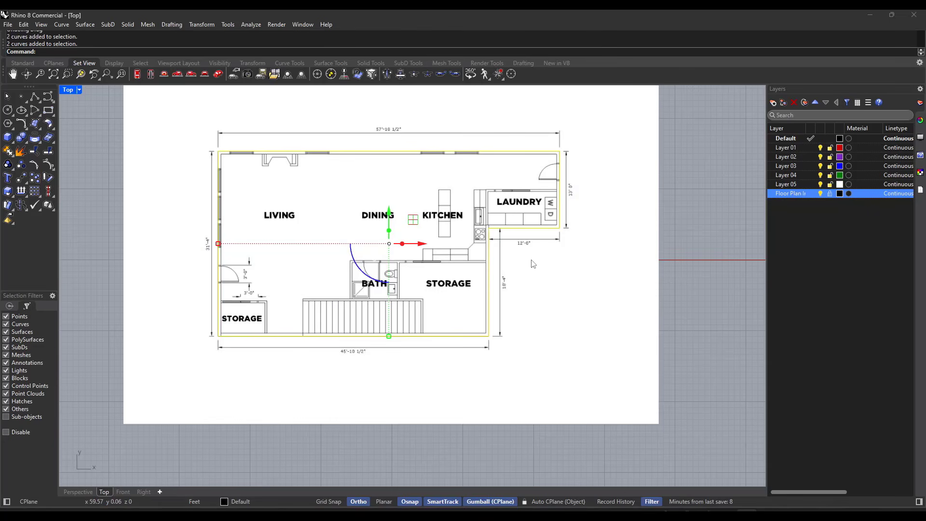
pyautogui.write('Offset')
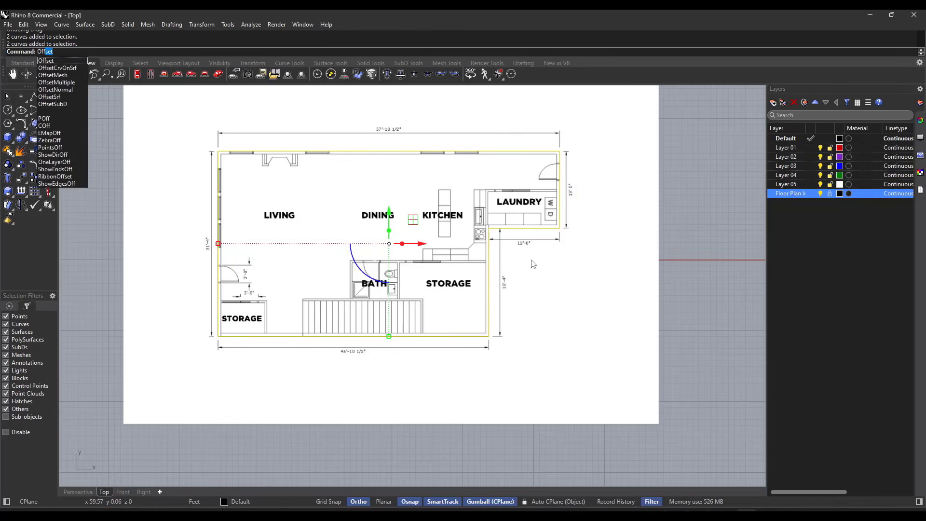
pyautogui.press('Return')
pyautogui.scroll(10, 227, 193)
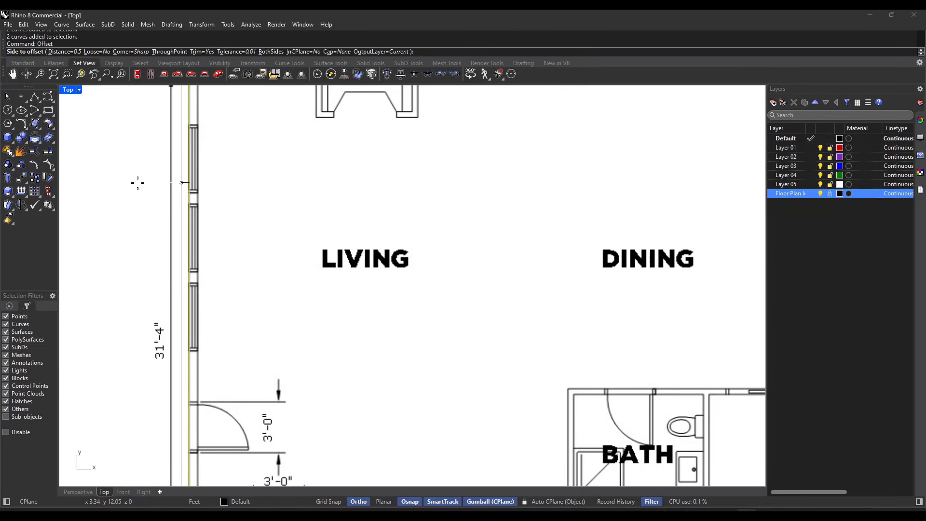
pyautogui.scroll(2, 162, 203)
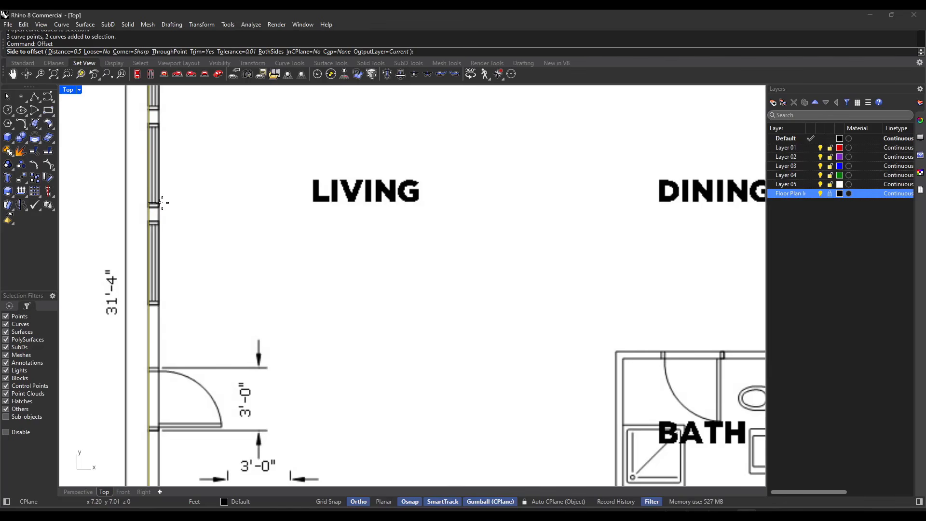
pyautogui.press('Return')
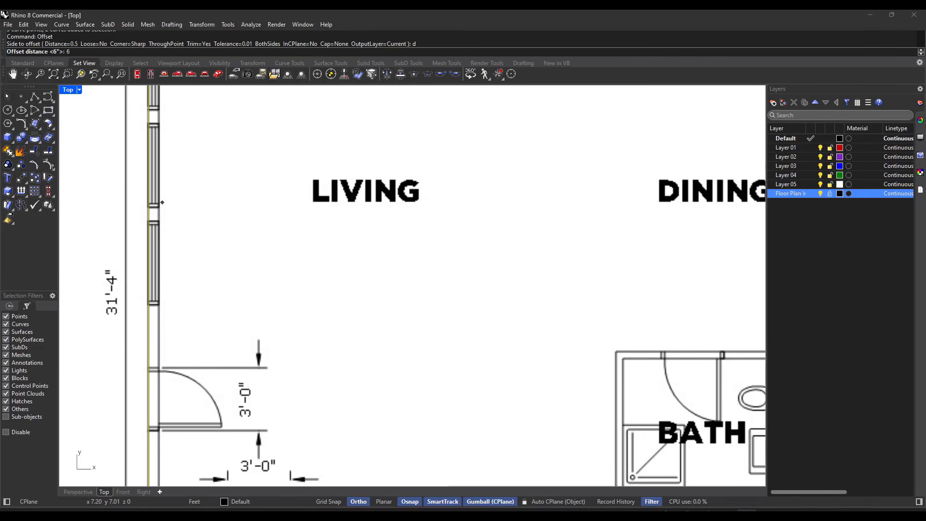
pyautogui.press('Return')
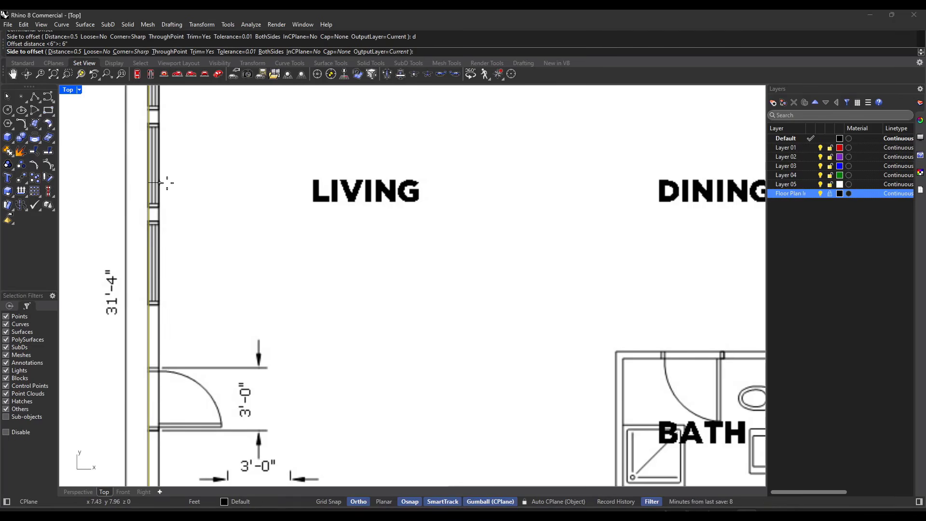
pyautogui.click(161, 183)
pyautogui.scroll(-6, 164, 176)
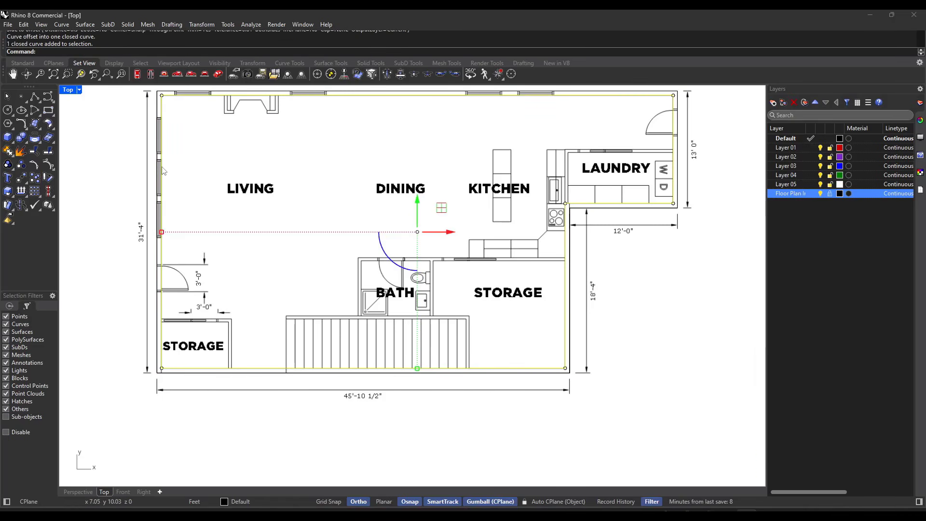
# Step: Hide the Floor Plan Image layer to check the inner and outer wall outlines, and show it again
pyautogui.click(820, 194)
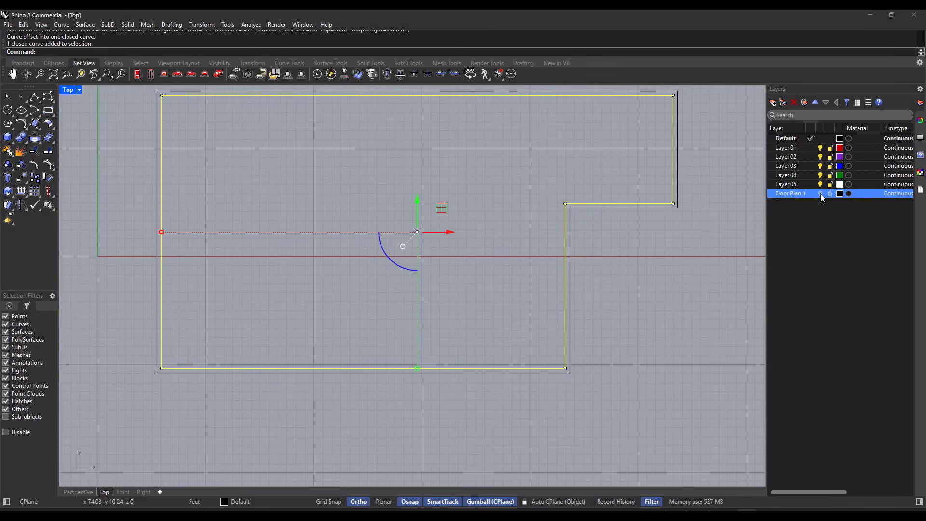
pyautogui.click(821, 193)
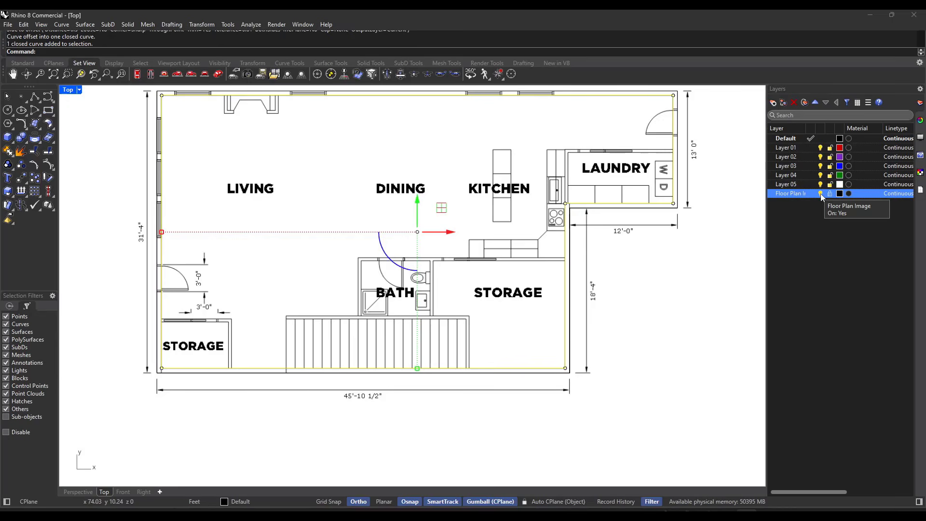
pyautogui.scroll(-3, 172, 166)
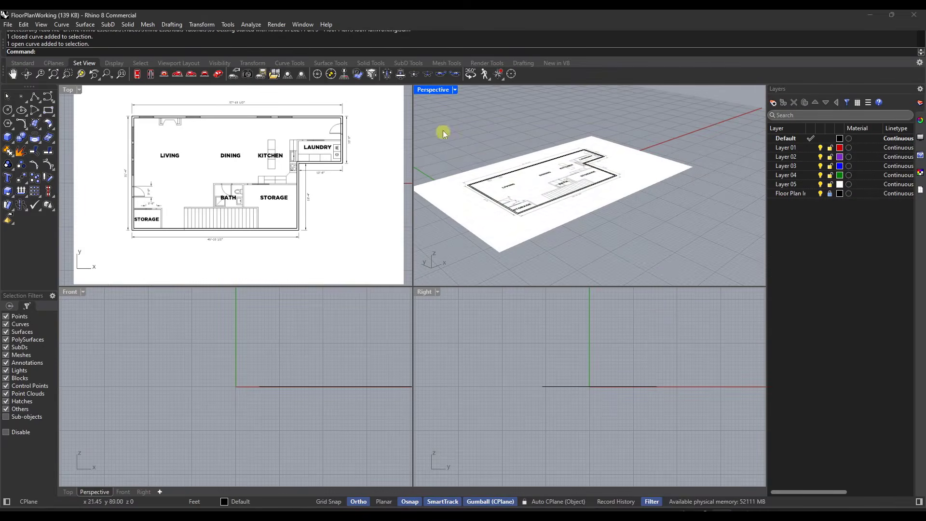
# Step: Select all inner and outer wall curves together in the Perspective view, comparing them with the Top view
pyautogui.moveTo(446, 124); pyautogui.dragTo(684, 288)
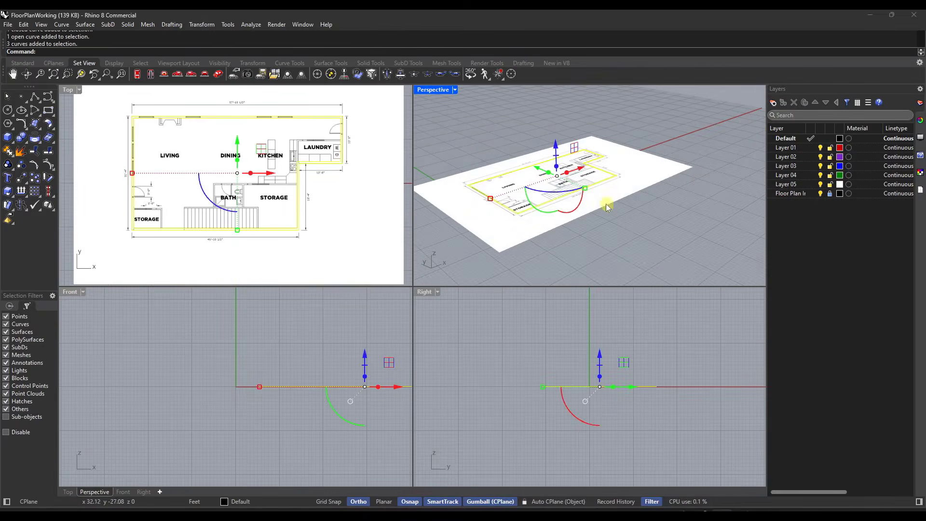
pyautogui.click(333, 192)
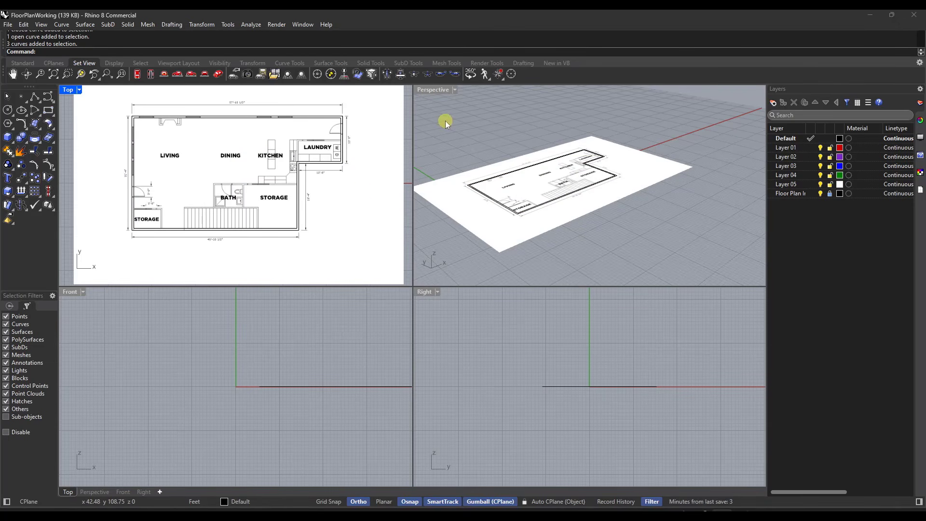
pyautogui.moveTo(445, 121); pyautogui.dragTo(658, 239)
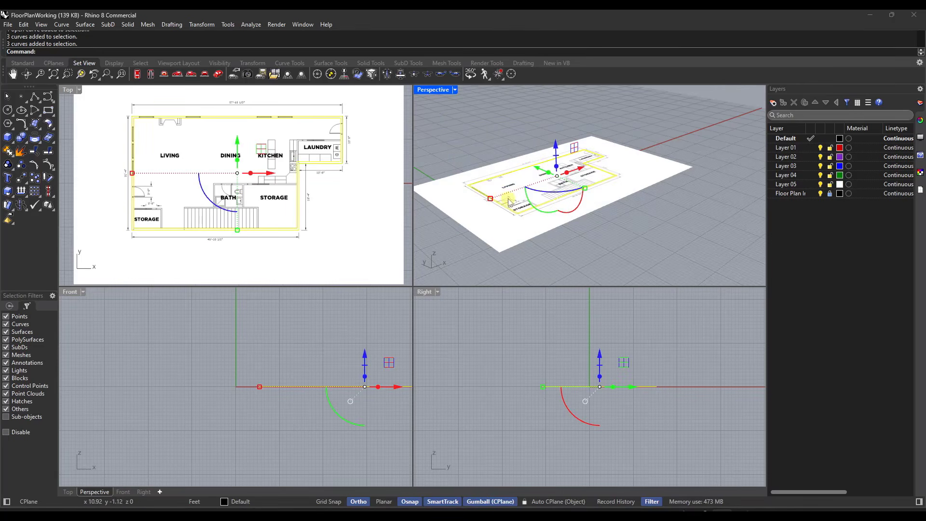
pyautogui.doubleClick(67, 91)
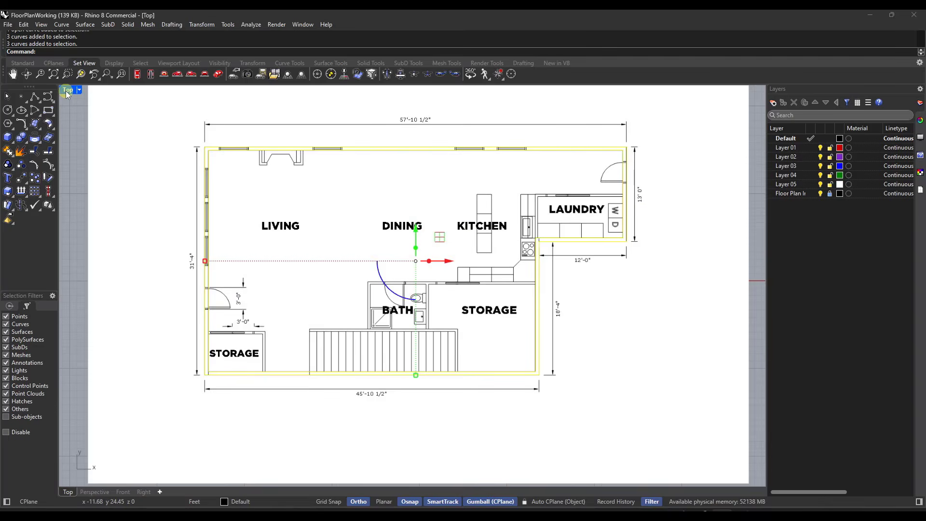
pyautogui.doubleClick(66, 91)
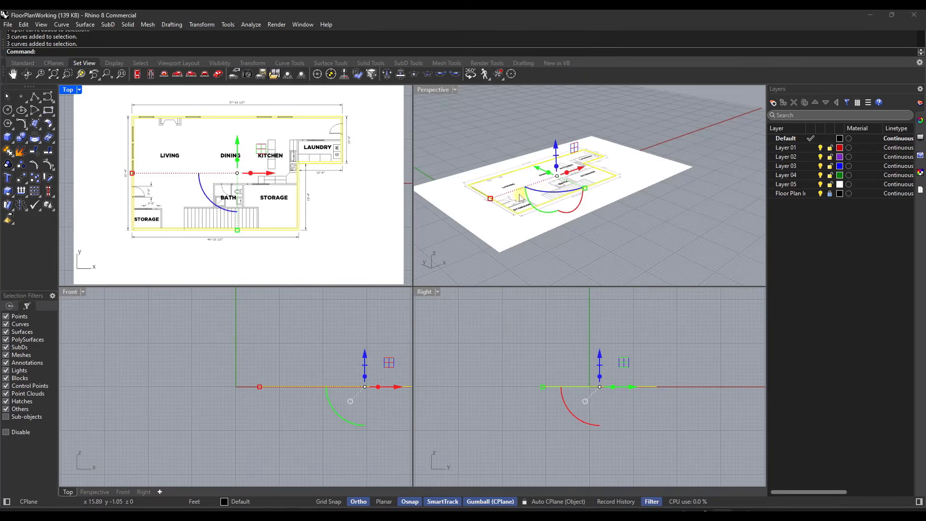
pyautogui.moveTo(521, 198); pyautogui.dragTo(508, 164, button='right')
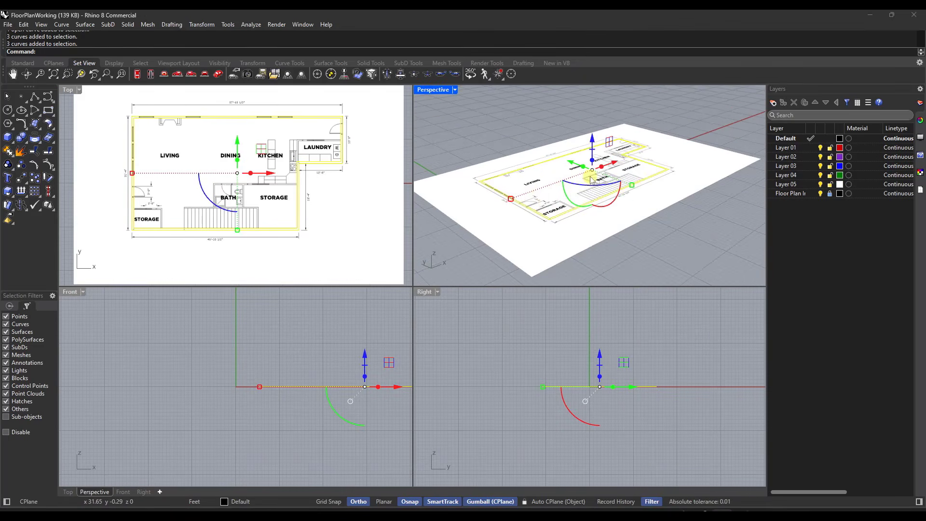
# Step: Try extruding the selected wall curves 10' with ExtrudeCrv and Solid=Yes, and undo the extrusion
pyautogui.write('Extr')
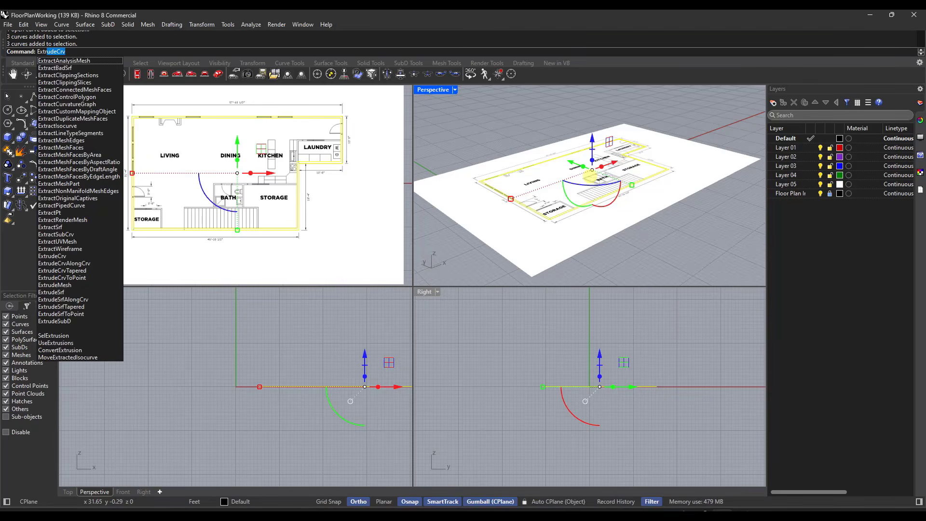
pyautogui.write('udeCrv')
pyautogui.press('Return')
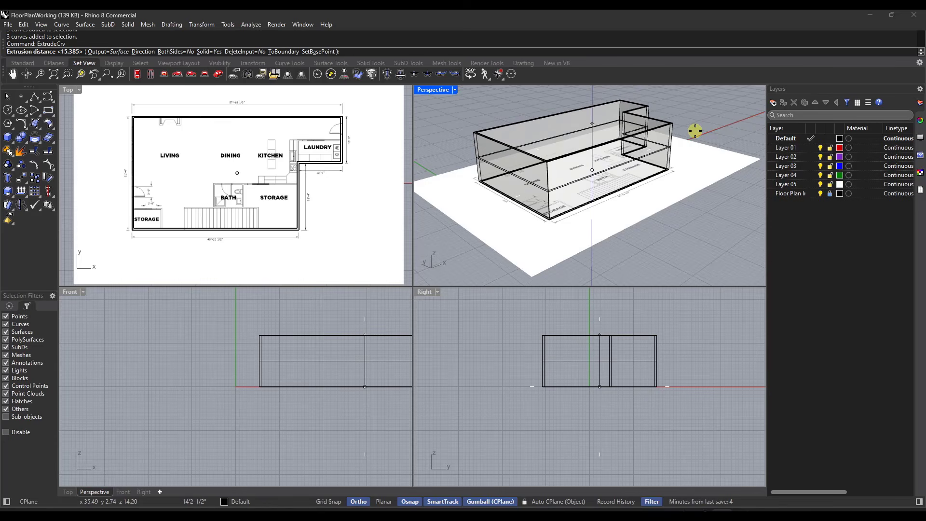
pyautogui.write('10')
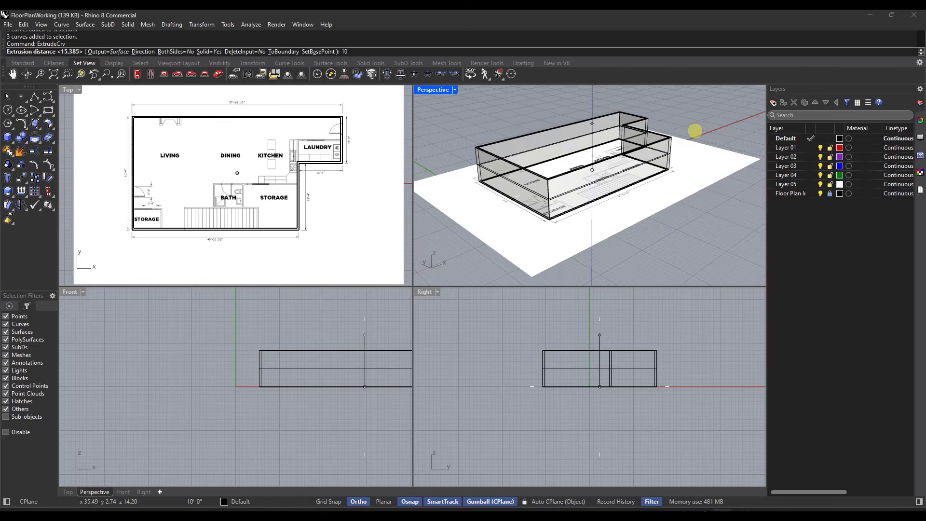
pyautogui.press('Return')
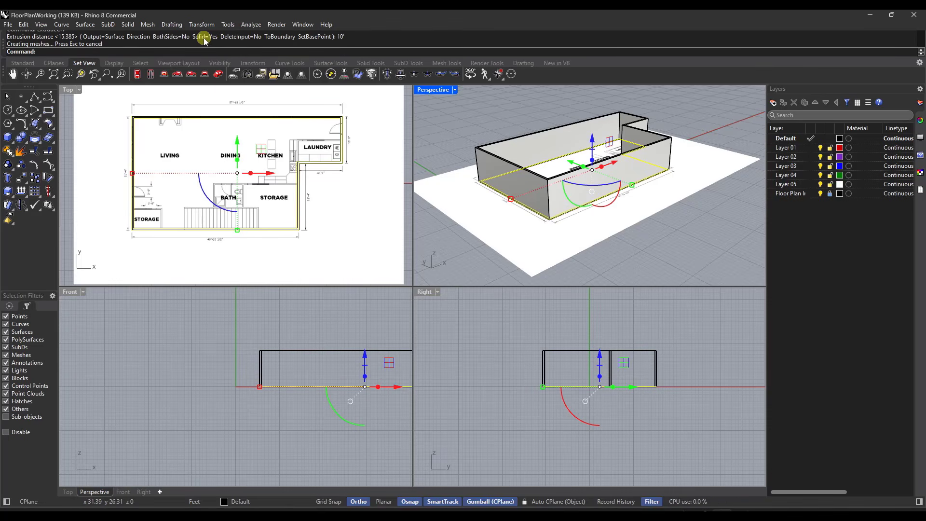
pyautogui.hotkey('ctrl', 'z')
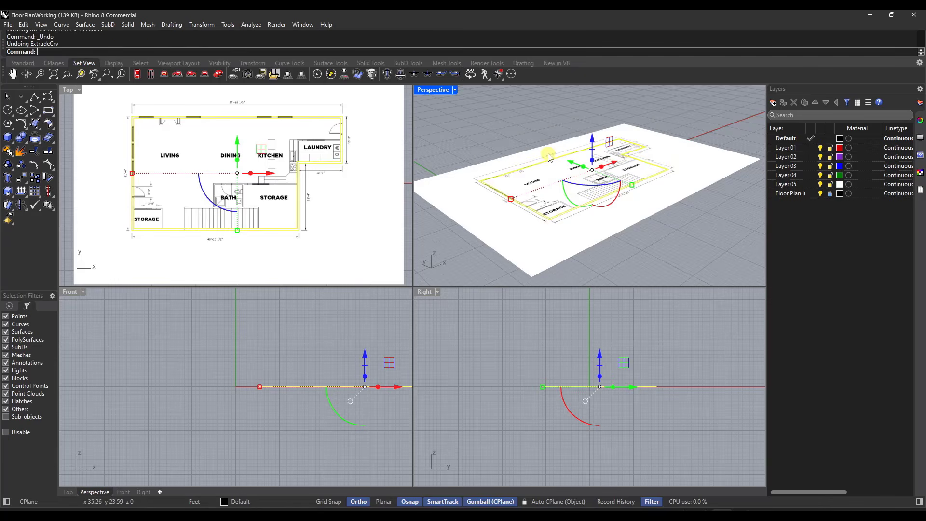
# Step: Extrude the selected inner and outer wall curves 10' with ExtrudeCrv, previewing Solid=No before restoring Solid=Yes
pyautogui.press('Return')
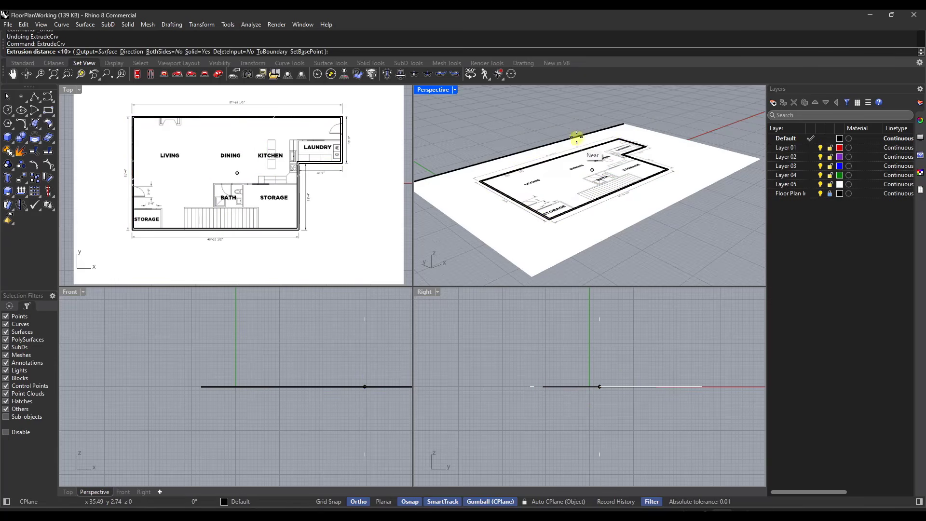
pyautogui.click(202, 51)
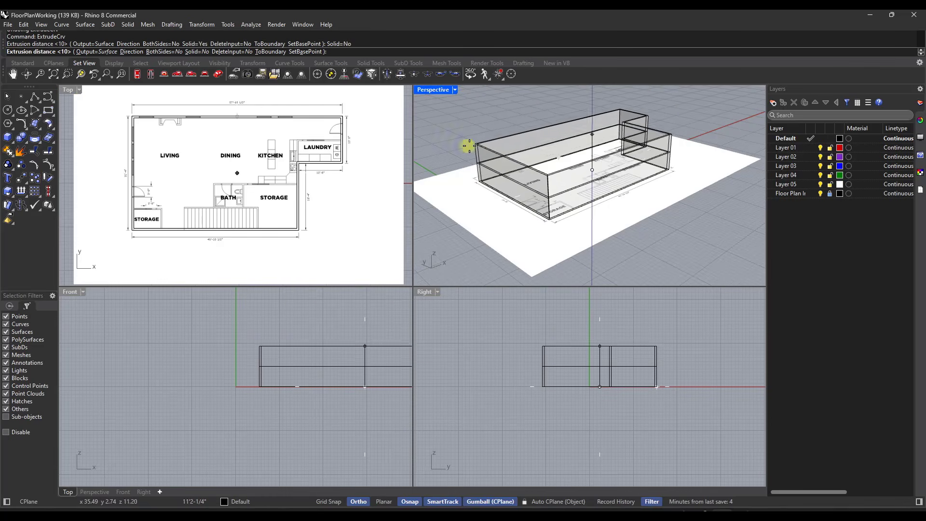
pyautogui.scroll(5, 517, 149)
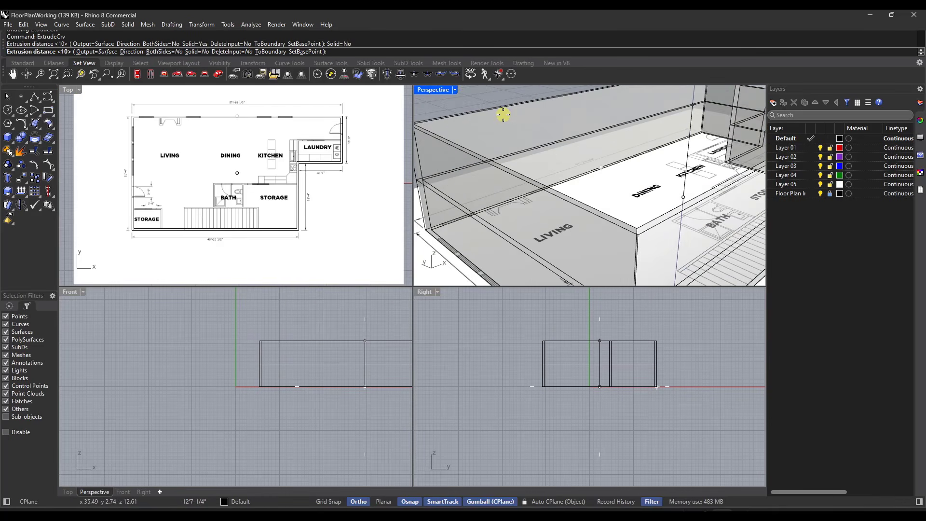
pyautogui.scroll(-3, 484, 113)
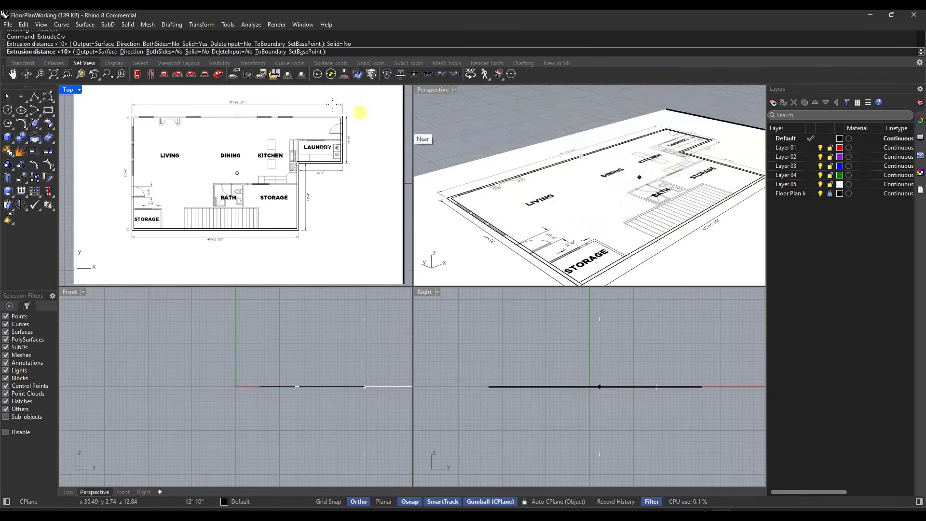
pyautogui.click(195, 52)
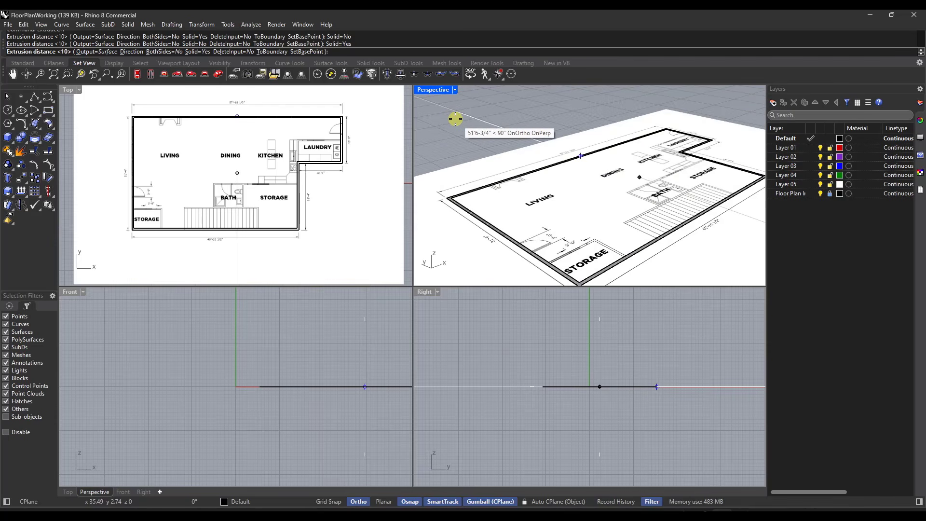
pyautogui.write("10'")
pyautogui.press('Return')
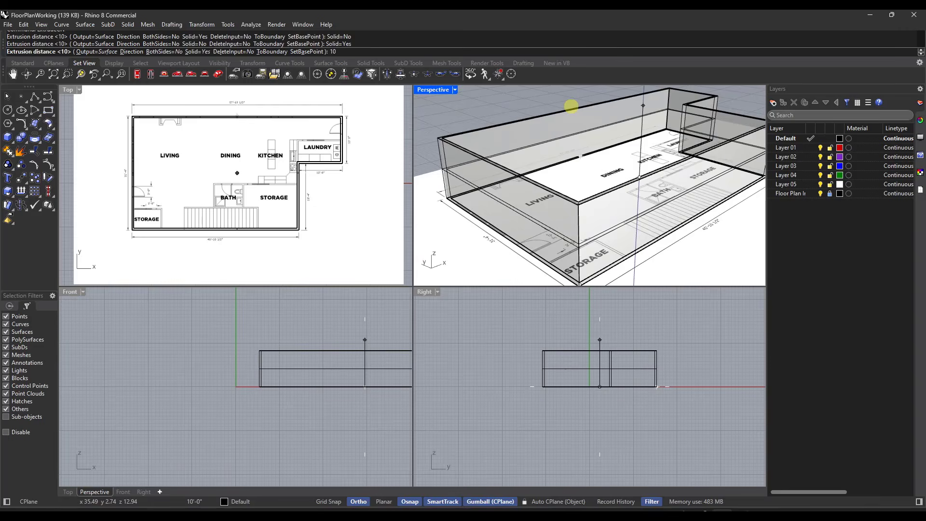
# Step: Examine the extruded exterior walls and their capped top edge from several angles in the Perspective view
pyautogui.scroll(5, 577, 183)
pyautogui.moveTo(577, 186)
pyautogui.mouseDown(button='right')
pyautogui.moveTo(571, 191)
pyautogui.moveTo(569, 174)
pyautogui.moveTo(570, 186)
pyautogui.mouseUp(button='right')
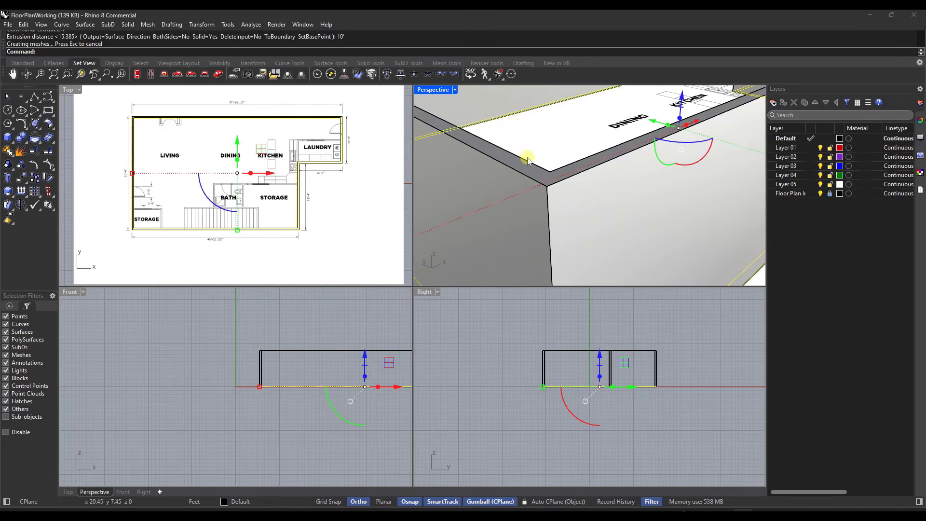
pyautogui.scroll(-10, 527, 161)
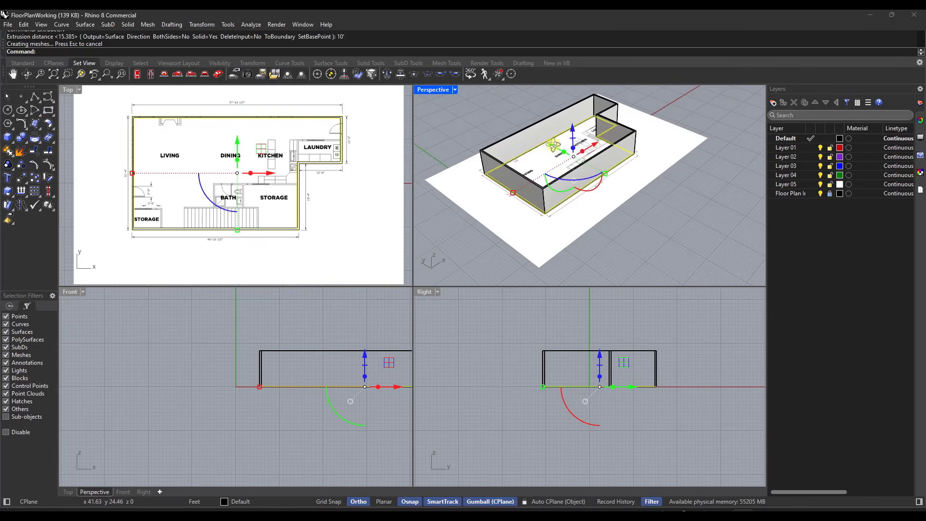
pyautogui.moveTo(552, 145); pyautogui.dragTo(531, 129, button='right')
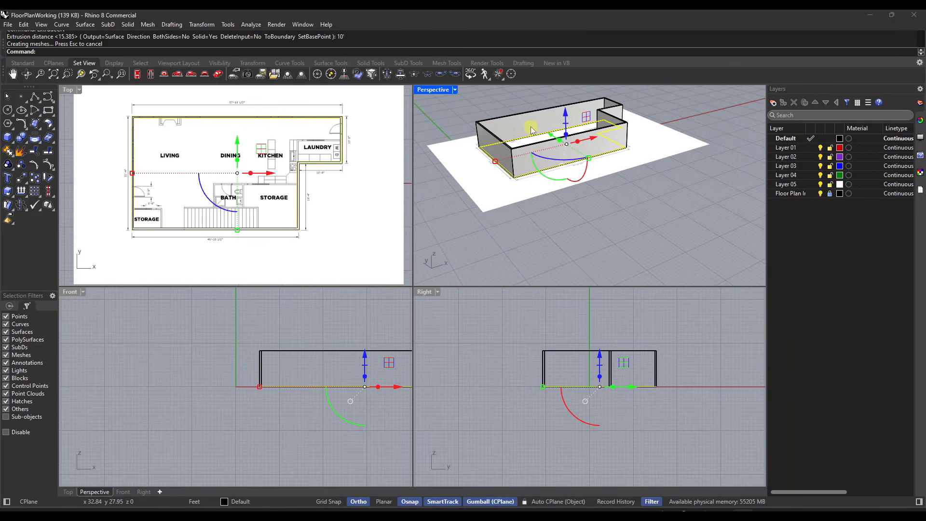
pyautogui.scroll(3, 508, 123)
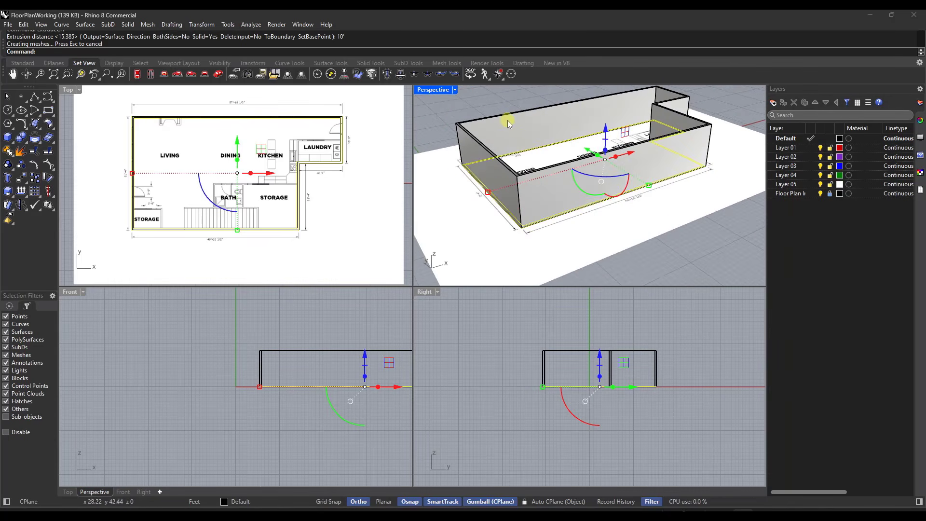
pyautogui.moveTo(529, 154); pyautogui.dragTo(568, 154, button='right')
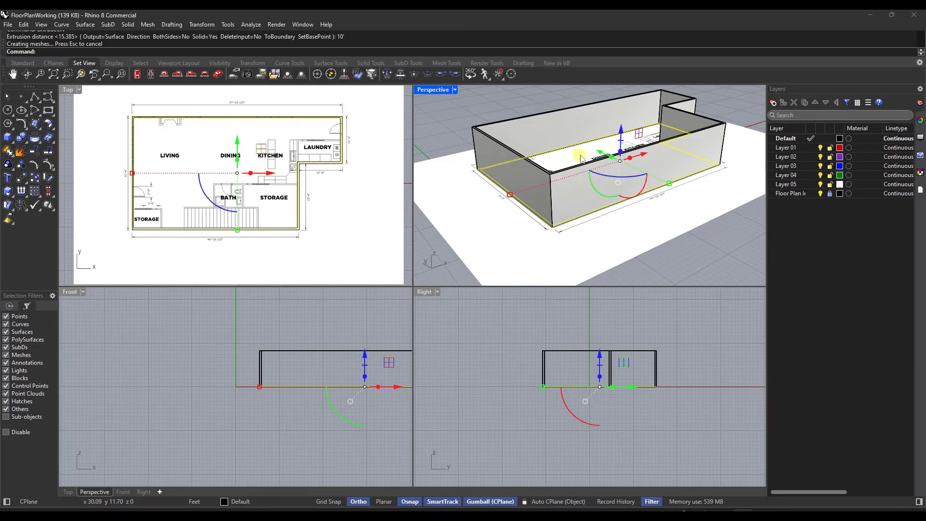
pyautogui.moveTo(576, 159); pyautogui.dragTo(610, 156, button='right')
# Step: Examine the west wall's door and window openings and the plan's upper-left wall corner in the Top view
pyautogui.scroll(10, 140, 234)
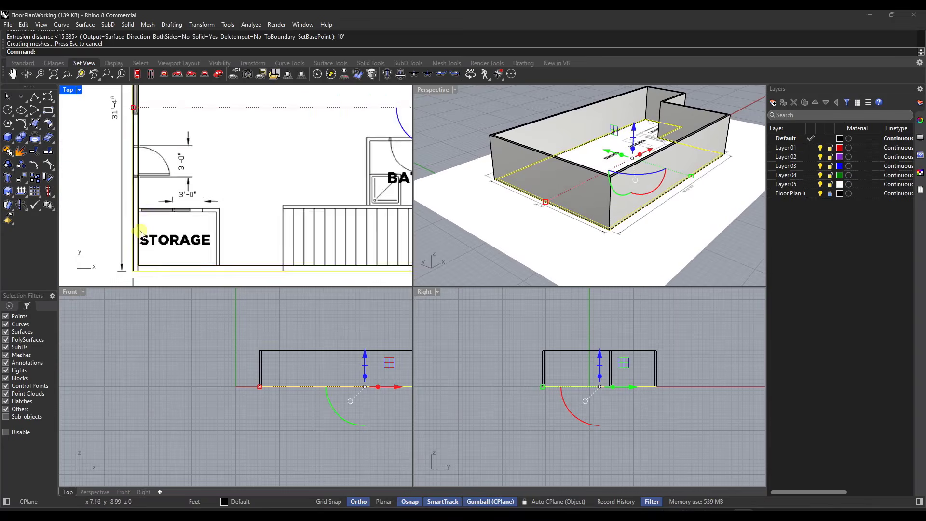
pyautogui.scroll(-10, 141, 234)
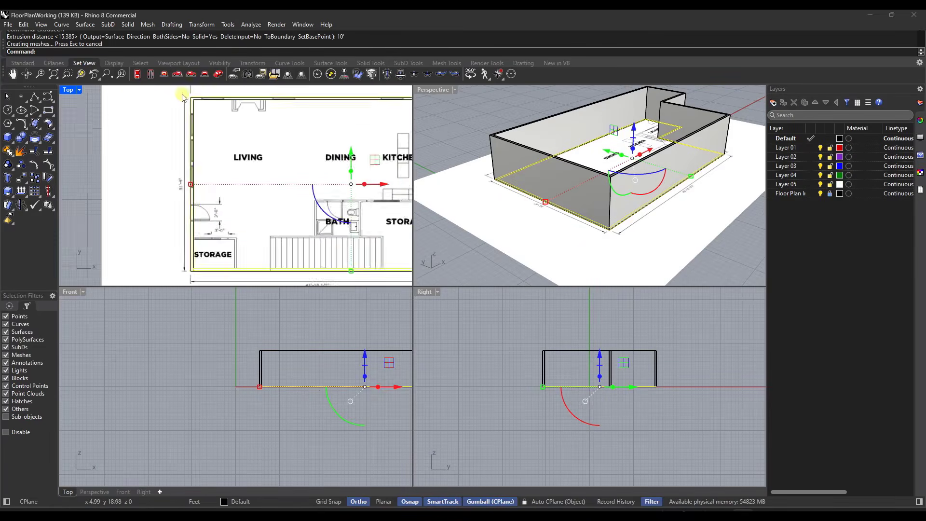
pyautogui.scroll(8, 197, 104)
pyautogui.scroll(3, 197, 103)
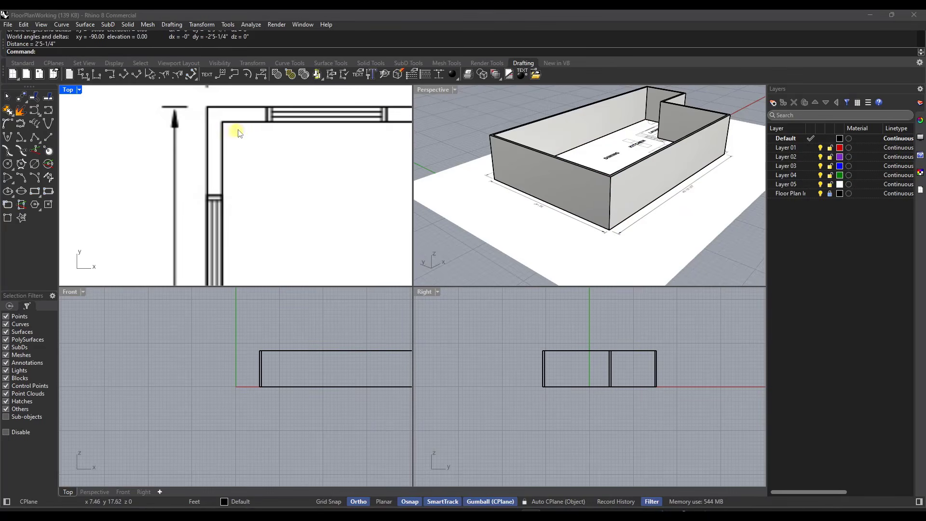
pyautogui.scroll(-4, 242, 127)
pyautogui.scroll(4, 239, 126)
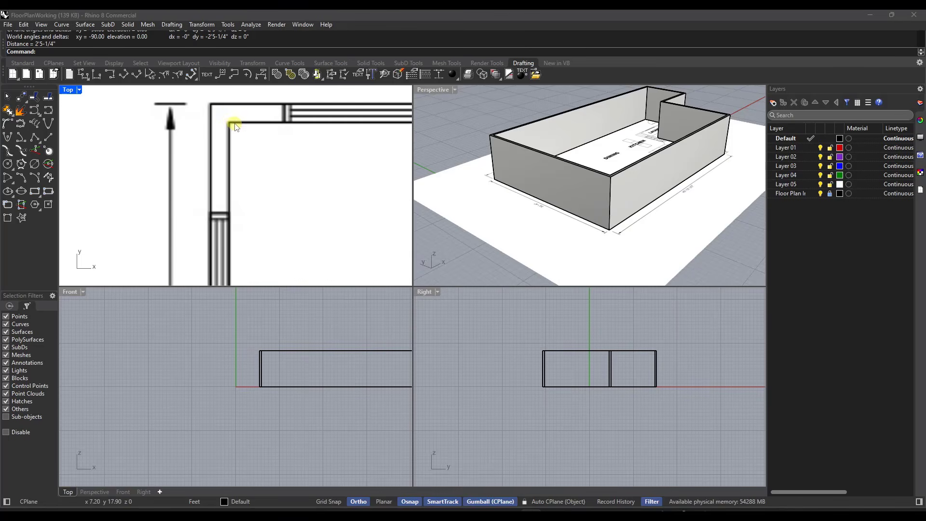
pyautogui.scroll(4, 230, 123)
pyautogui.click(228, 120)
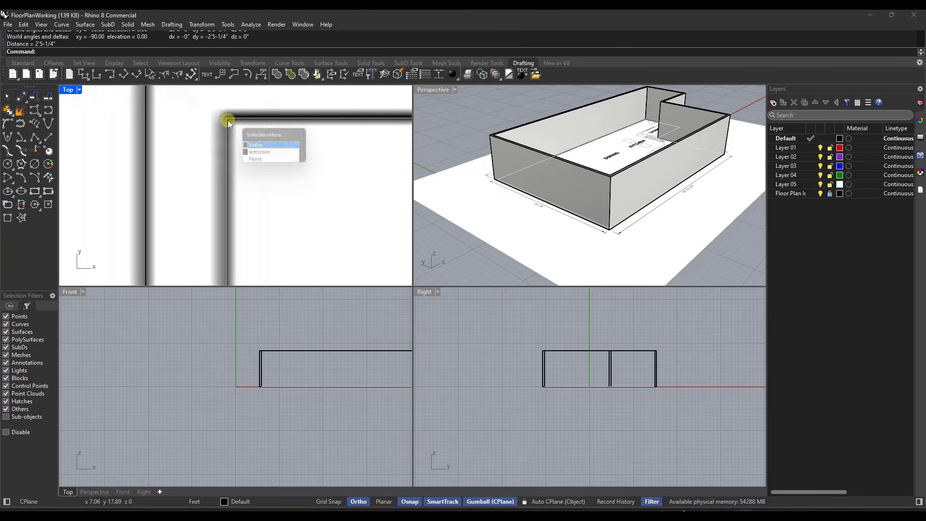
pyautogui.press('Escape')
pyautogui.scroll(-5, 270, 178)
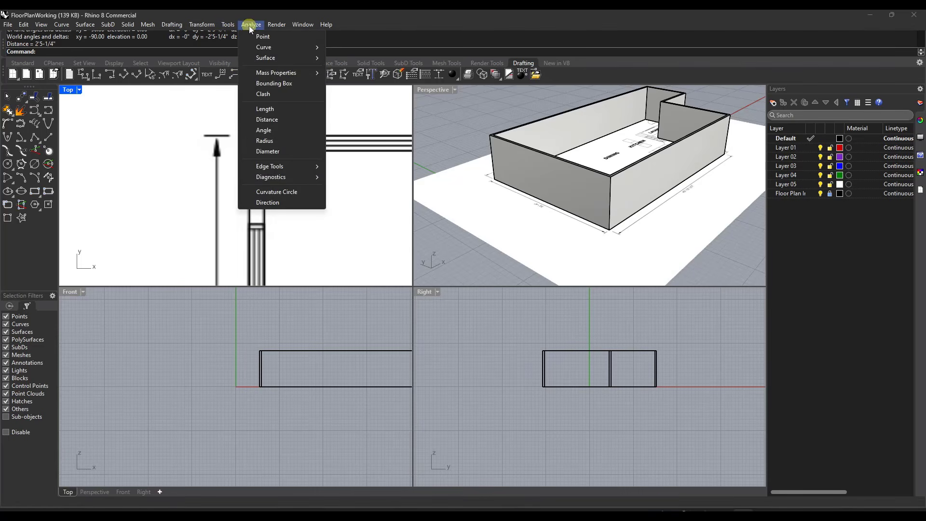
# Step: Measure the length of the inner wall curve, choosing the curve rather than the overlapping extrusion edges
pyautogui.click(275, 110)
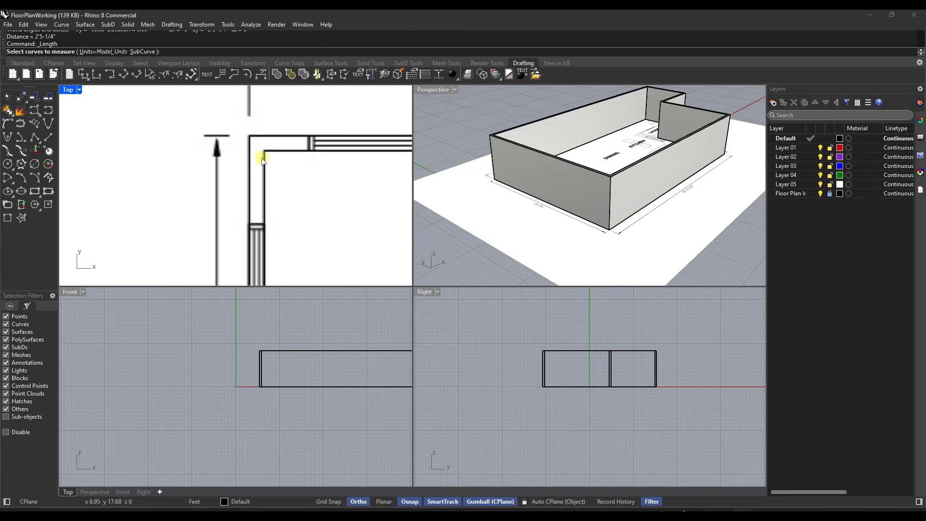
pyautogui.click(265, 161)
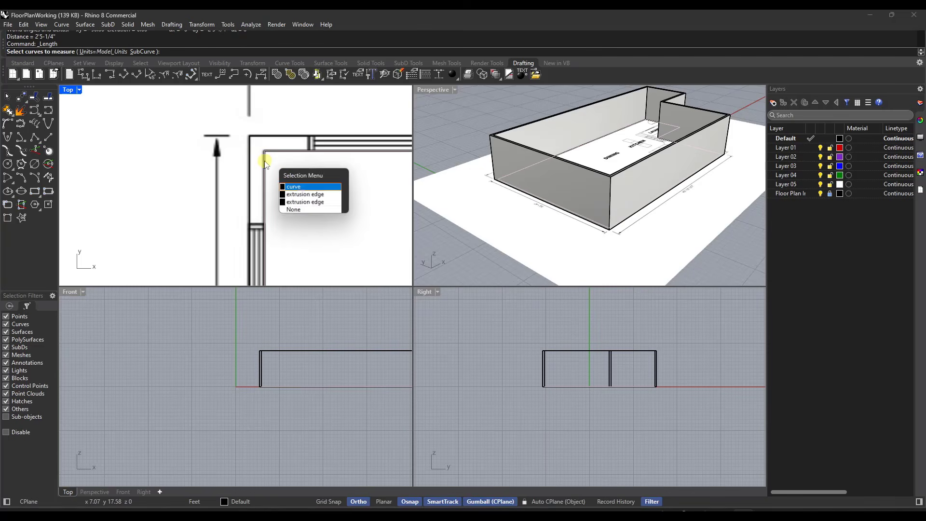
pyautogui.click(289, 187)
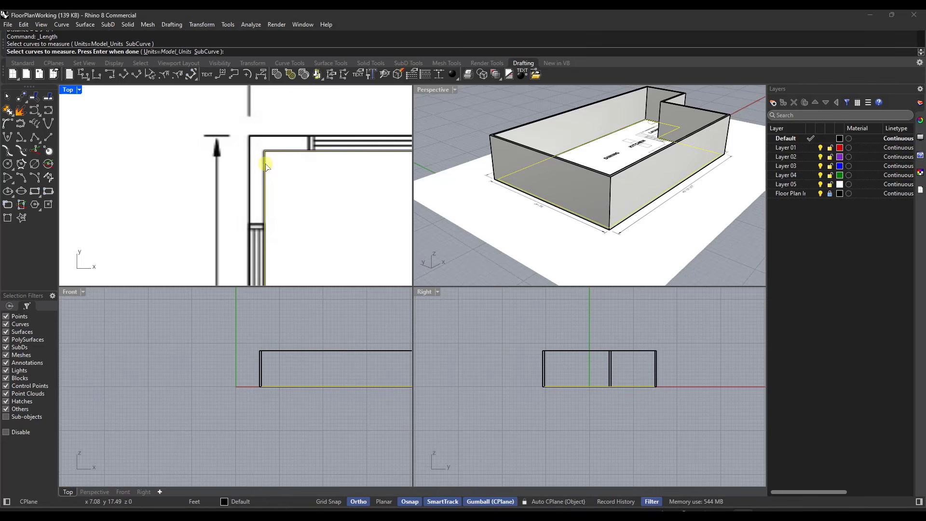
pyautogui.press('Return')
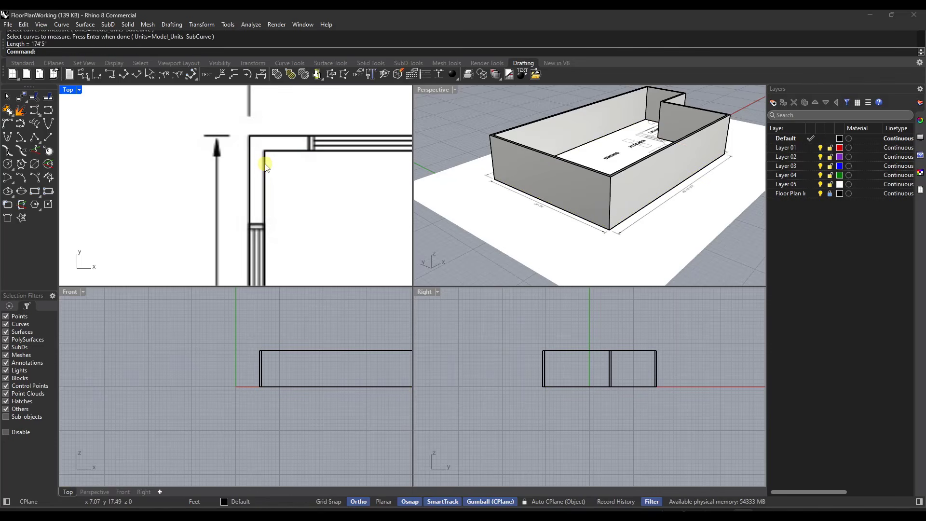
# Step: Measure the distance from the inner upper-left wall corner down to the near edge of the window in the left wall
pyautogui.click(248, 25)
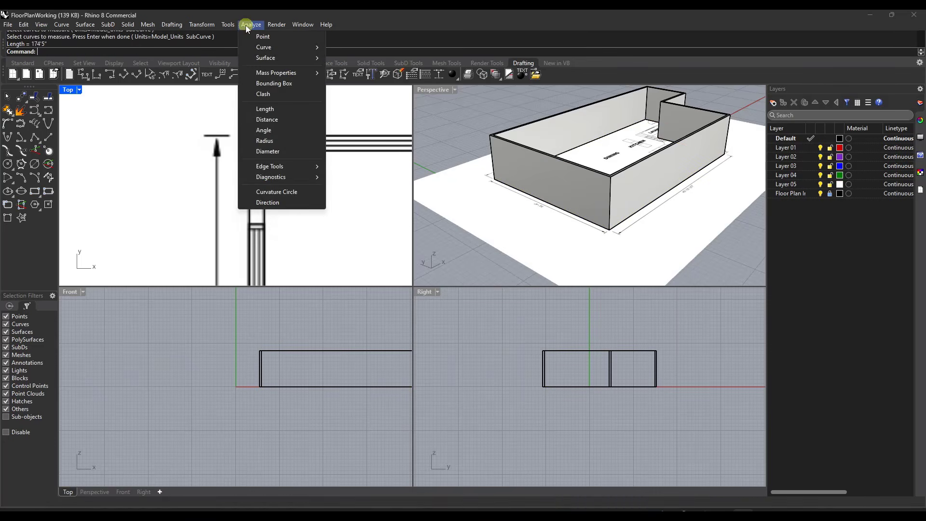
pyautogui.click(277, 119)
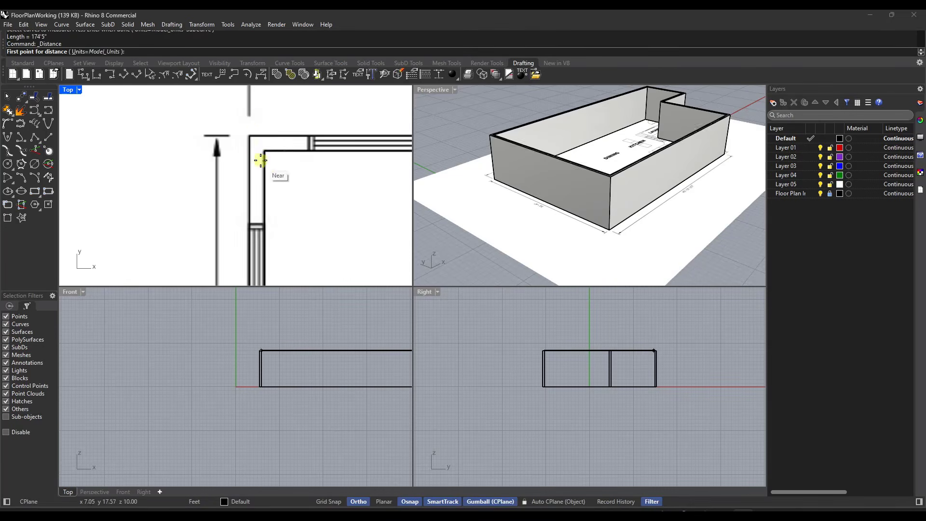
pyautogui.scroll(2, 265, 149)
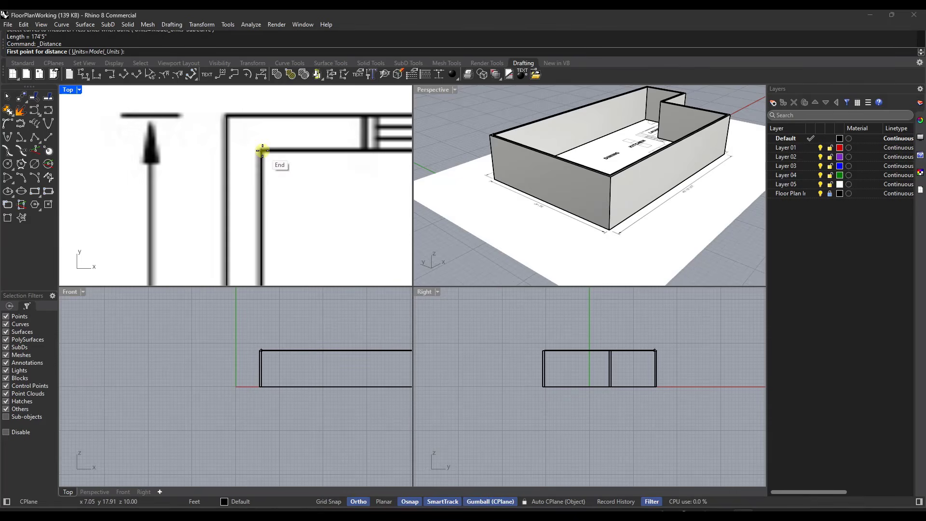
pyautogui.click(263, 150)
pyautogui.scroll(-3, 262, 149)
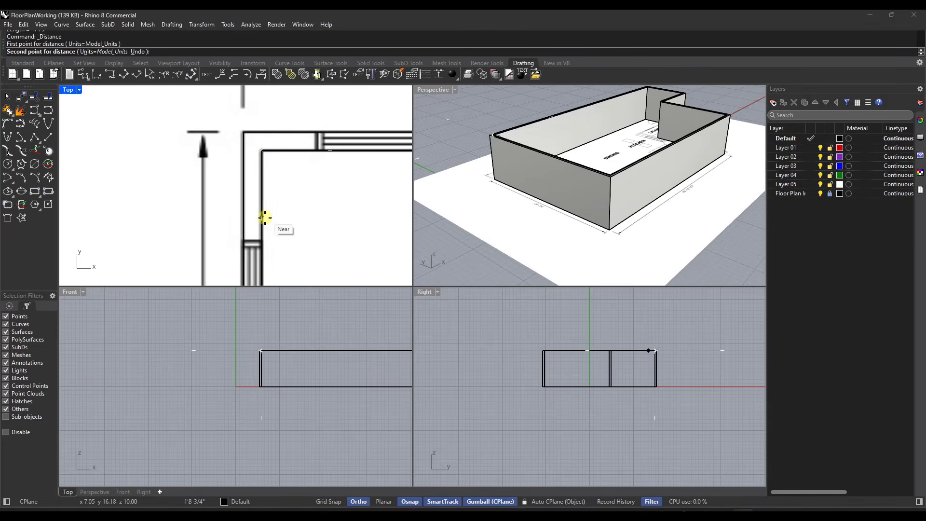
pyautogui.scroll(2, 264, 219)
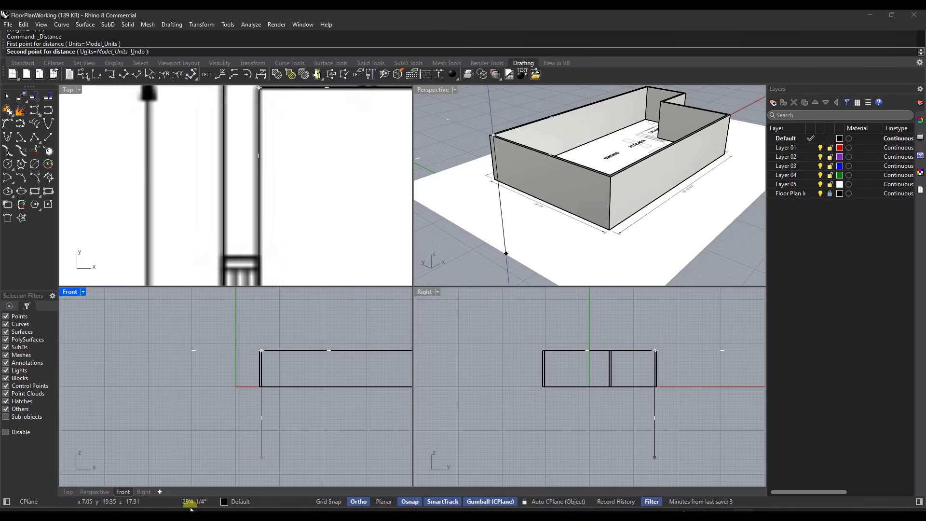
pyautogui.click(258, 256)
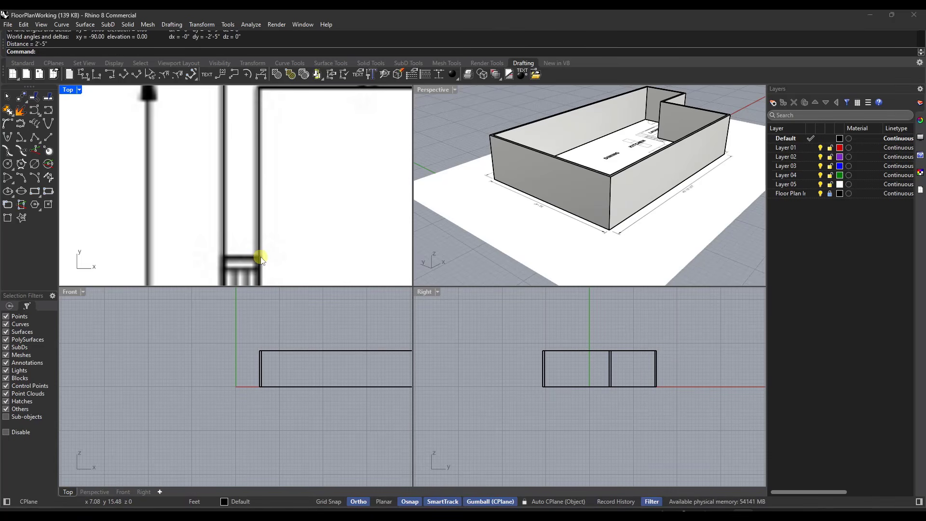
# Step: Measure the distance from the inner lower-left wall corner beside Storage up to the near edge of the left wall's door opening
pyautogui.scroll(-6, 259, 257)
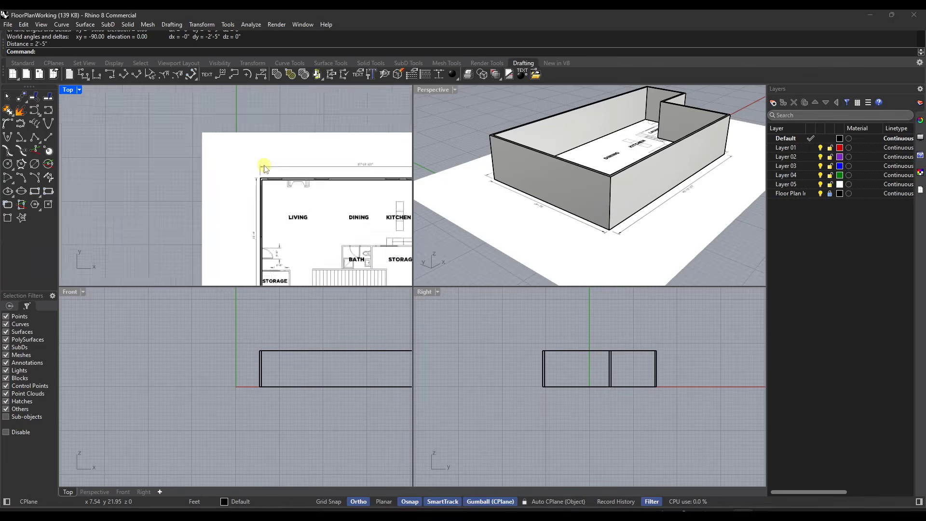
pyautogui.scroll(6, 265, 209)
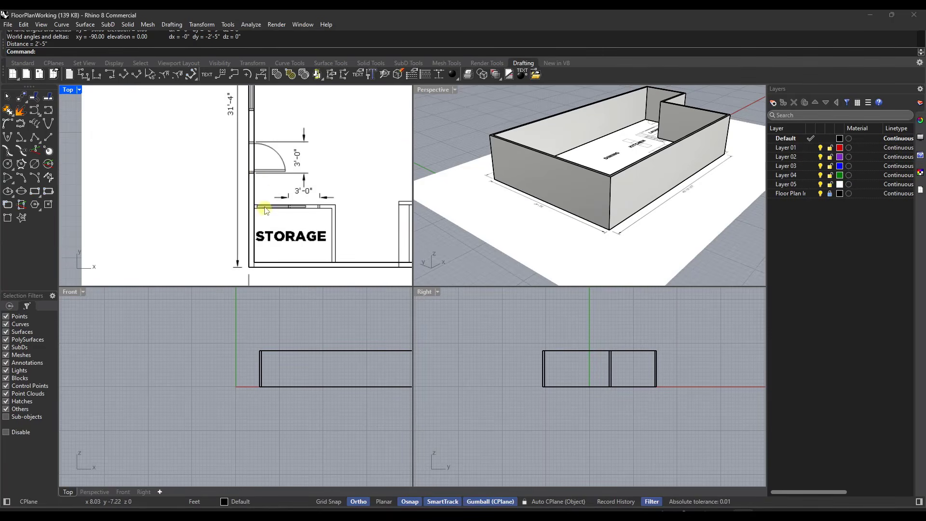
pyautogui.scroll(1, 256, 178)
pyautogui.scroll(-1, 252, 144)
pyautogui.click(251, 24)
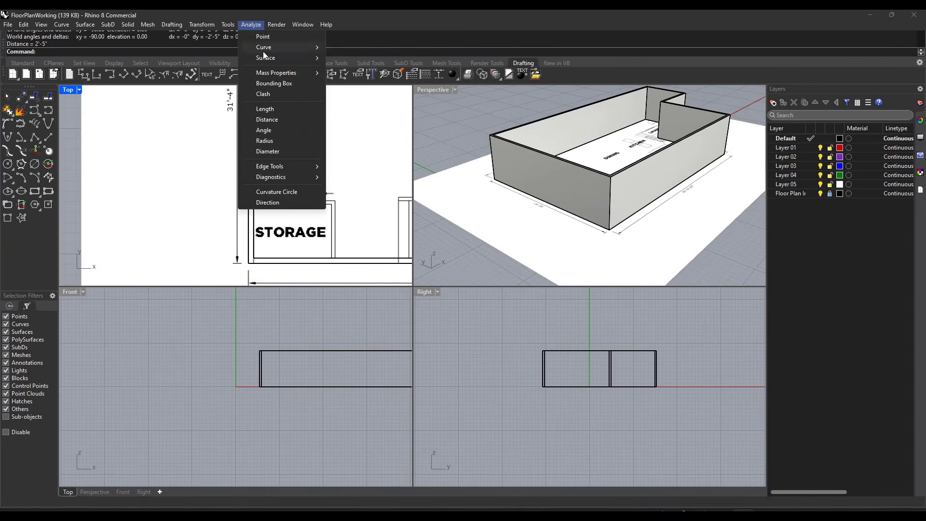
pyautogui.click(267, 119)
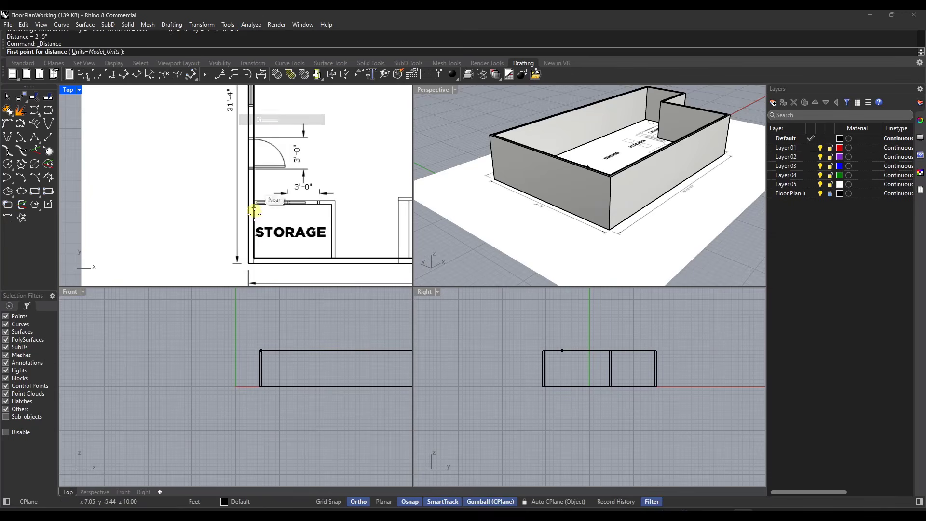
pyautogui.click(252, 254)
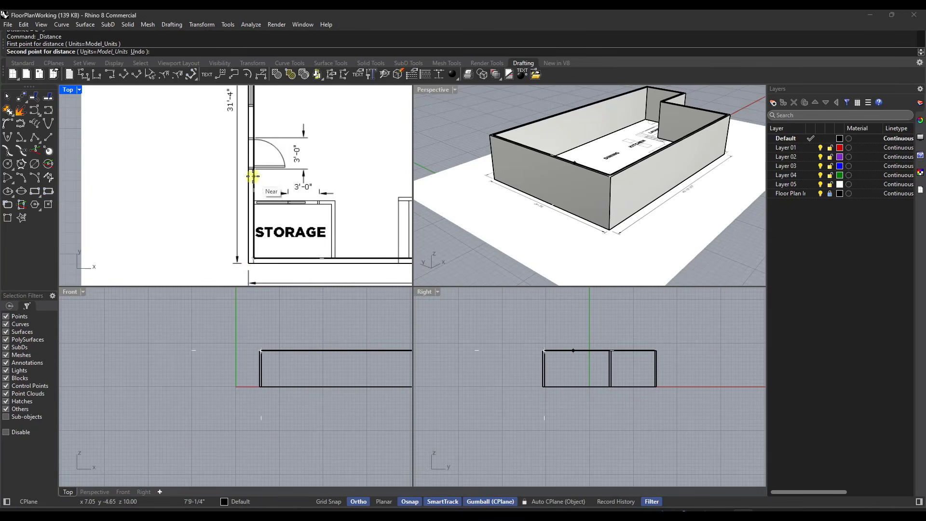
pyautogui.scroll(5, 253, 176)
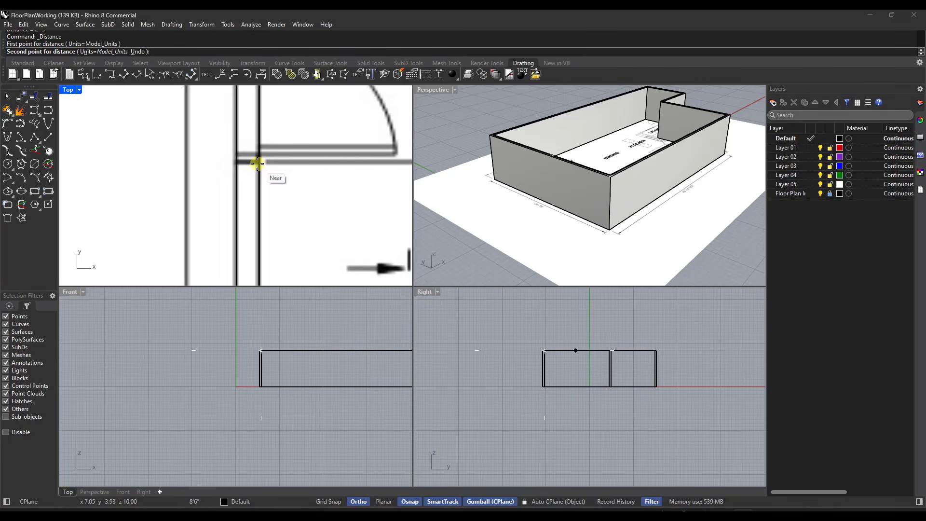
pyautogui.click(257, 164)
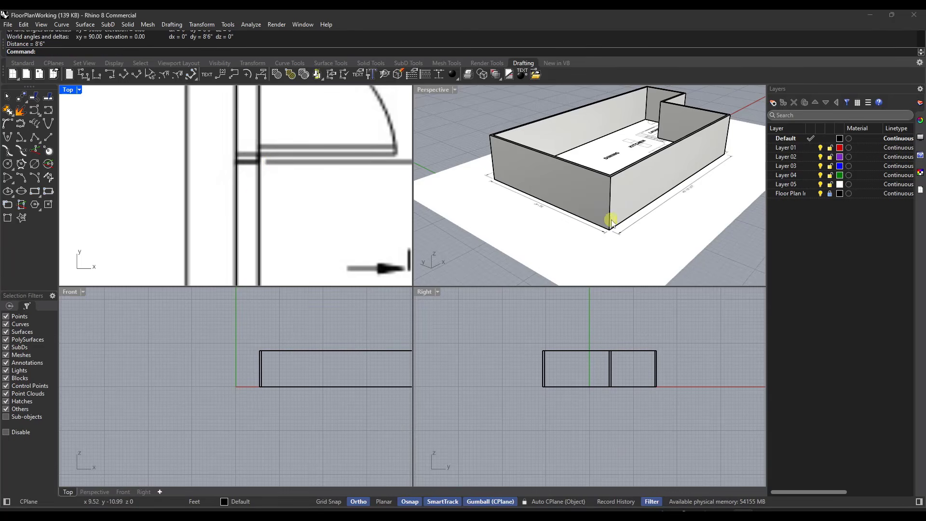
pyautogui.scroll(-5, 286, 156)
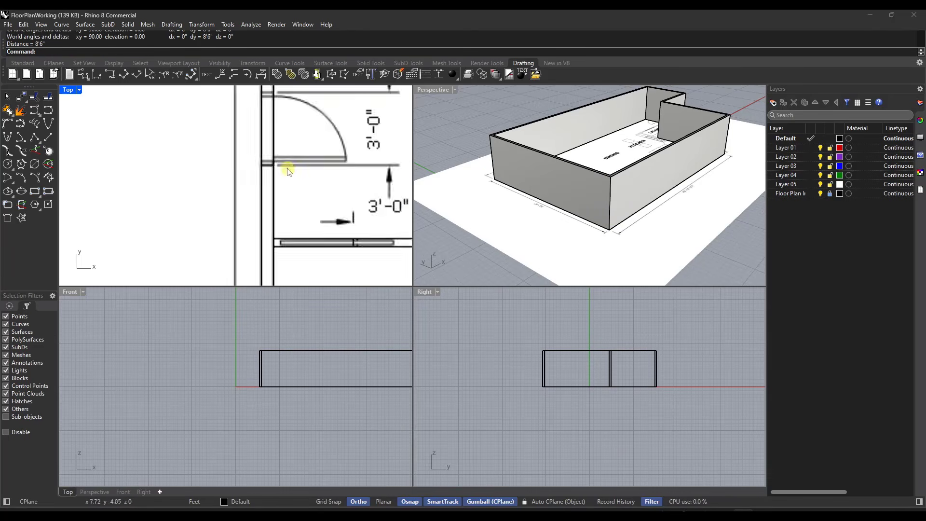
# Step: Draw a vertical 3' by 7' door rectangle on the left wall's outer face, starting at the outer bottom corner beside Storage
pyautogui.scroll(-5, 286, 155)
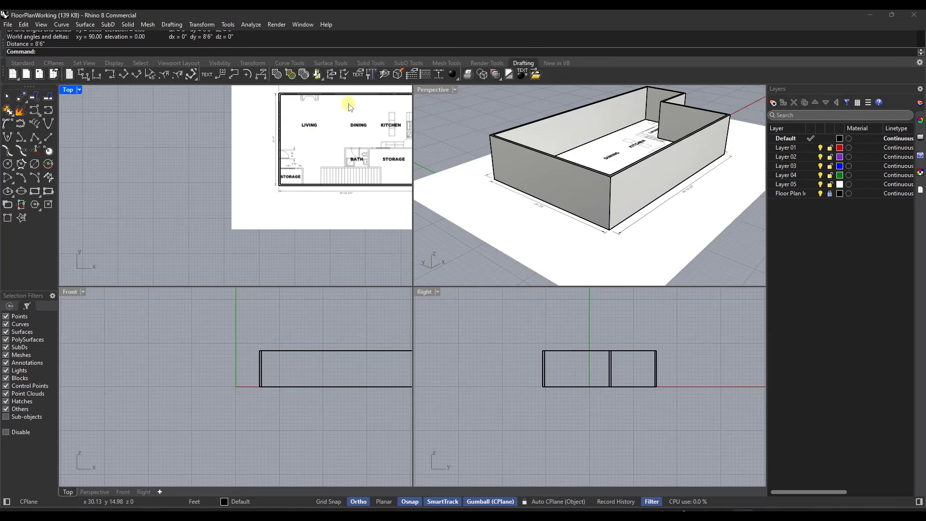
pyautogui.scroll(5, 559, 177)
pyautogui.scroll(-2, 627, 149)
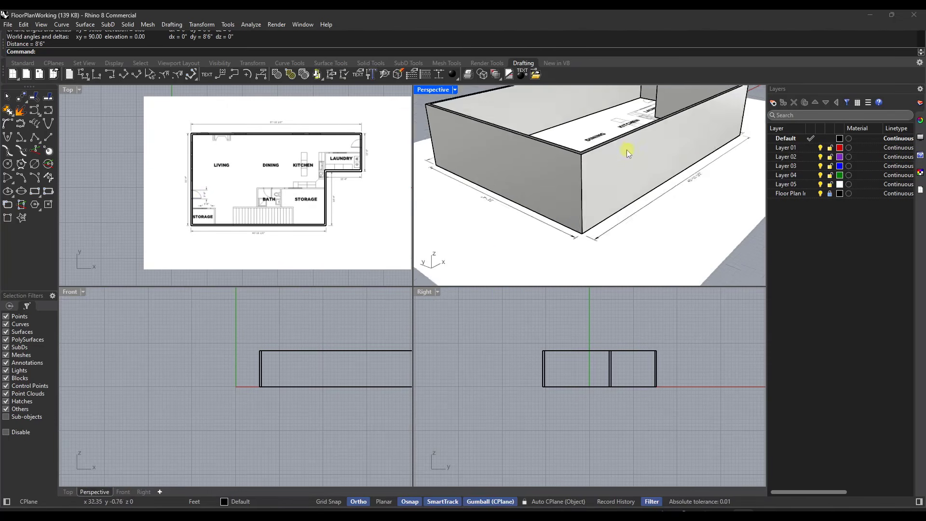
pyautogui.scroll(3, 575, 183)
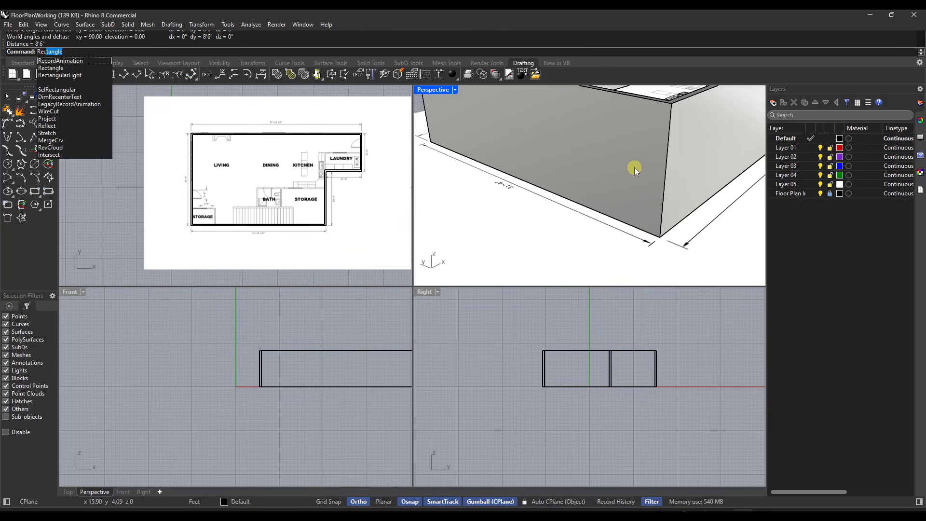
pyautogui.press('Return')
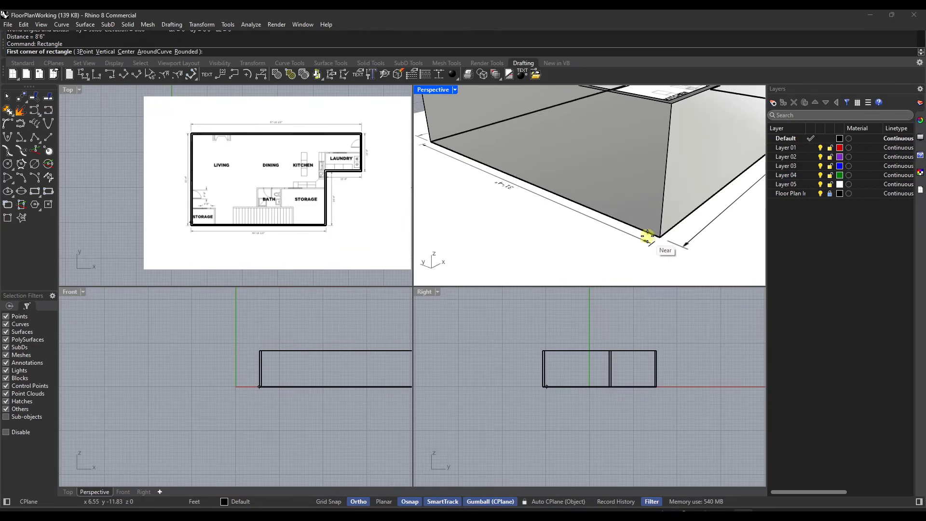
pyautogui.click(661, 236)
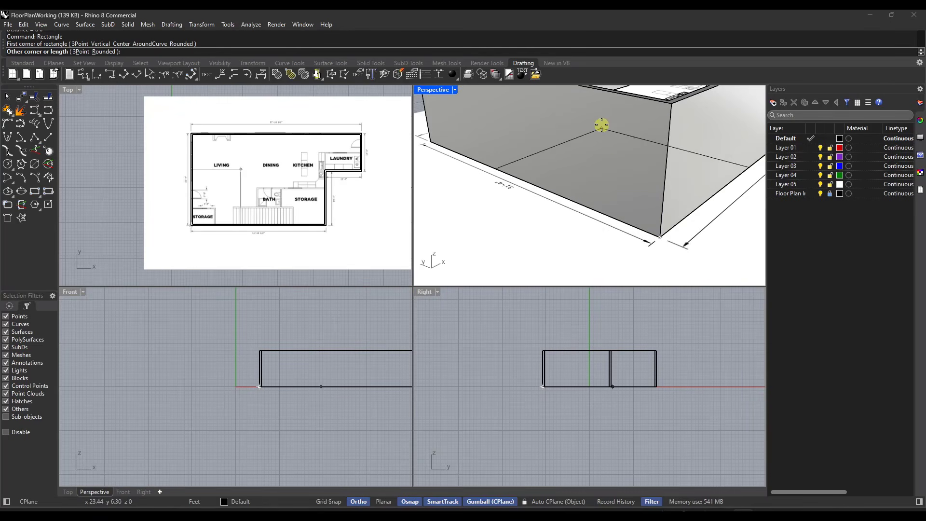
pyautogui.scroll(-5, 572, 114)
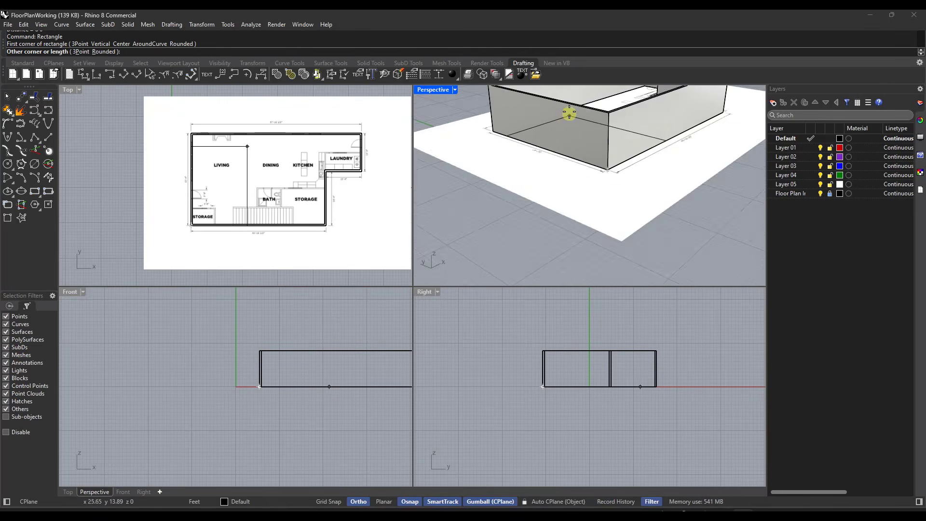
pyautogui.scroll(4, 566, 108)
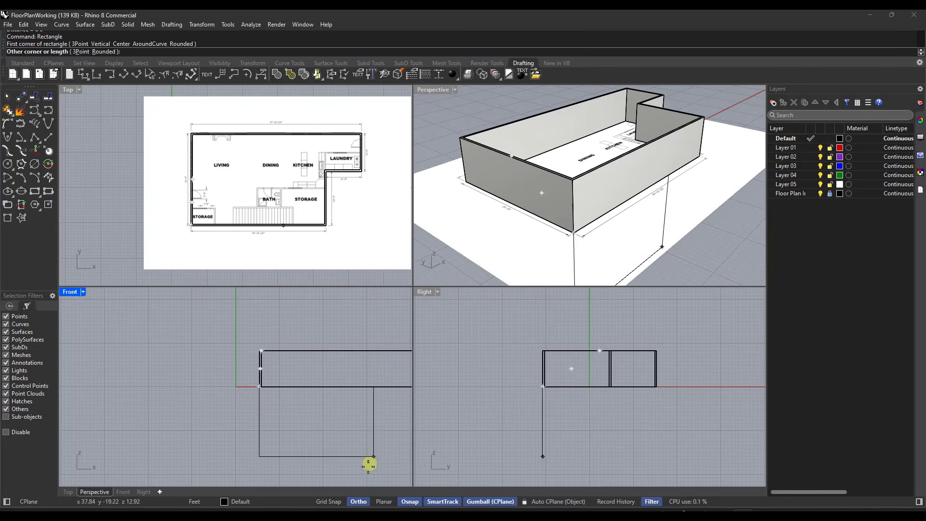
pyautogui.click(353, 504)
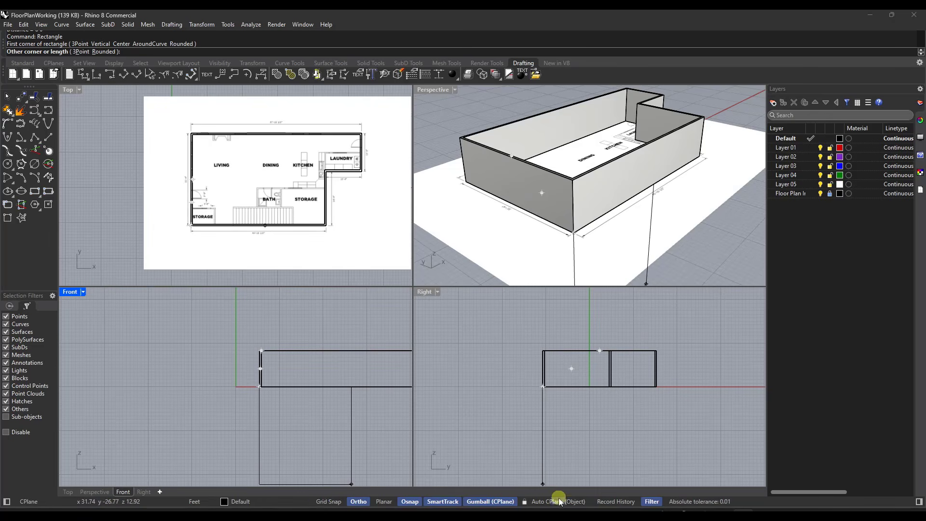
pyautogui.scroll(5, 558, 186)
pyautogui.scroll(-6, 575, 167)
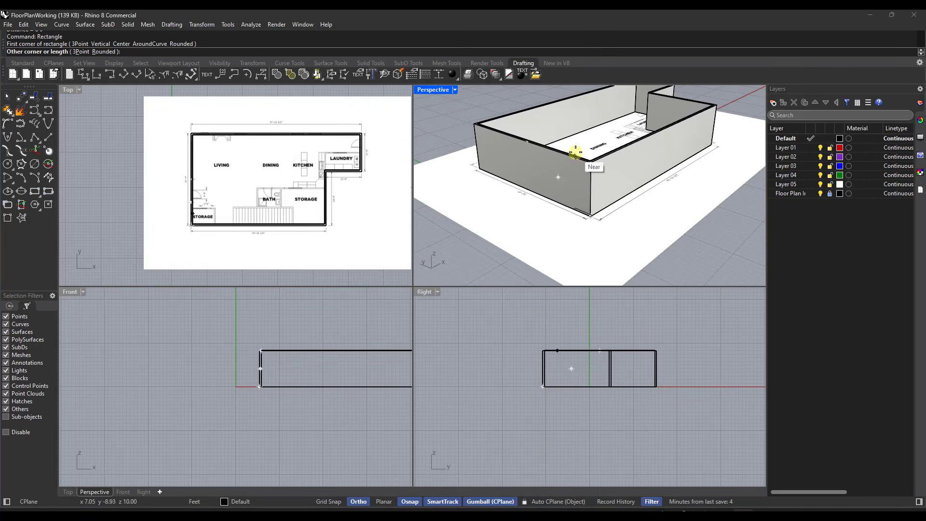
pyautogui.scroll(5, 555, 354)
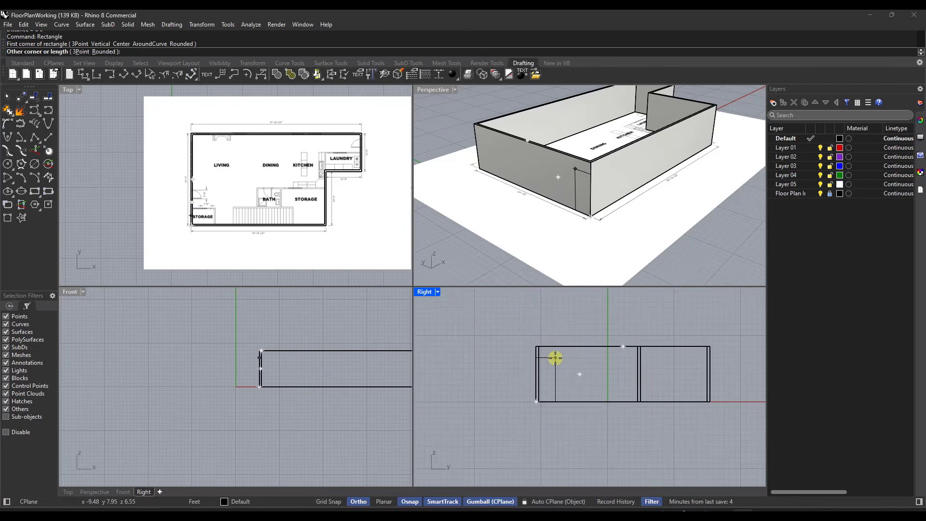
pyautogui.write("3'")
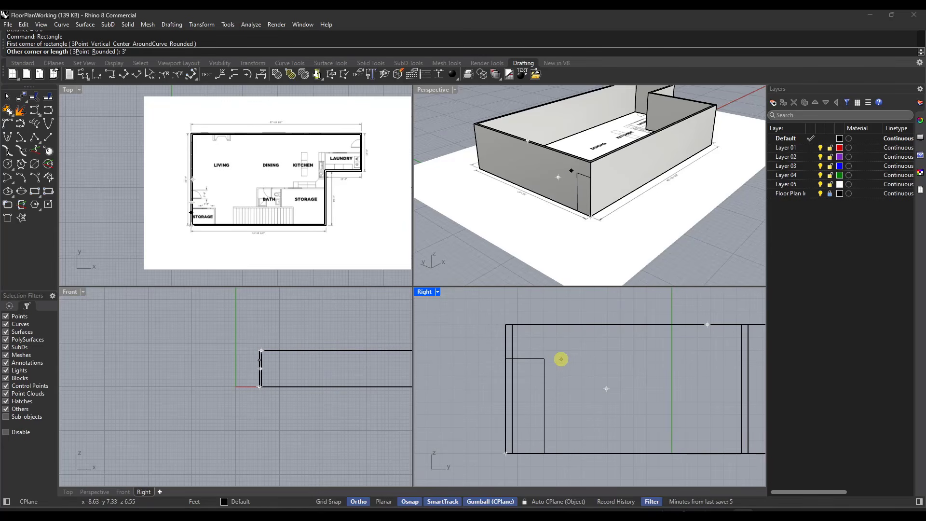
pyautogui.press('Return')
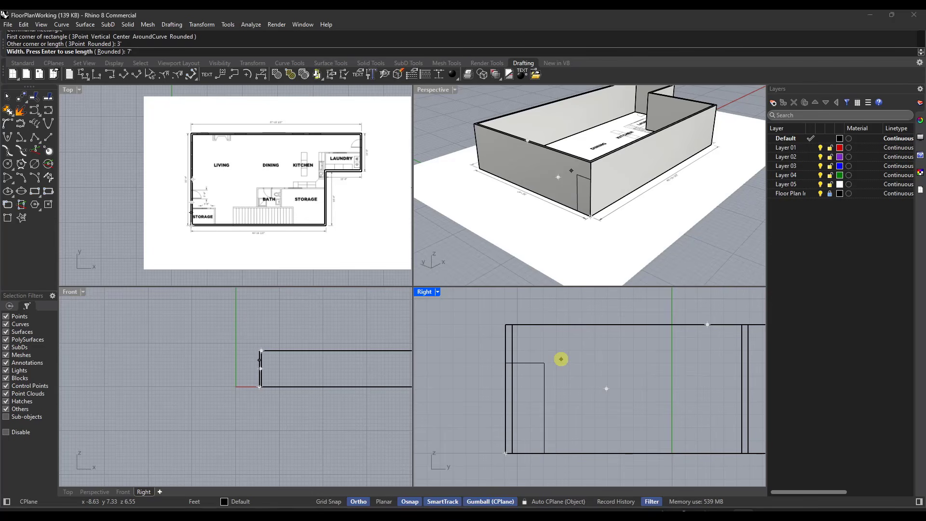
pyautogui.write("7'")
pyautogui.press('Return')
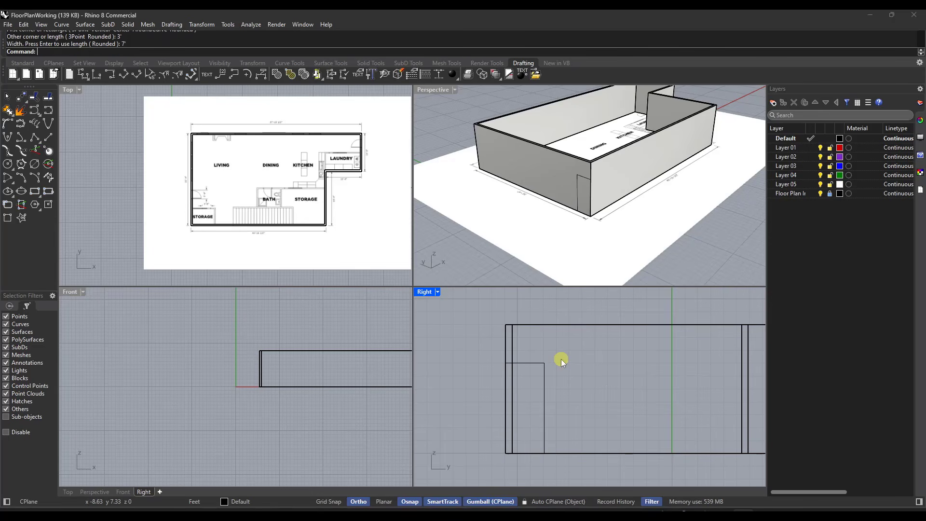
# Step: Select the 3' by 7' door rectangle curve rather than the wall extrusion behind it
pyautogui.click(581, 186)
pyautogui.click(583, 189)
pyautogui.scroll(5, 588, 212)
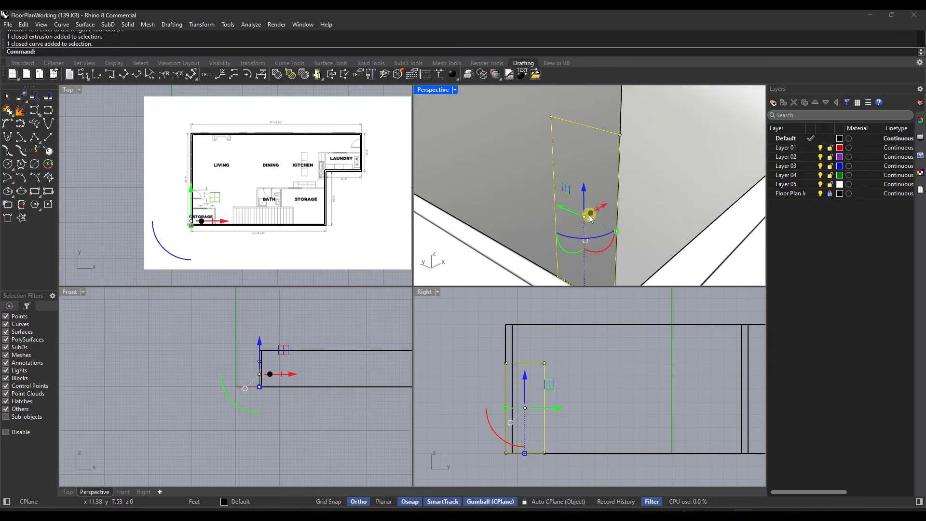
pyautogui.scroll(-5, 592, 218)
pyautogui.scroll(5, 191, 209)
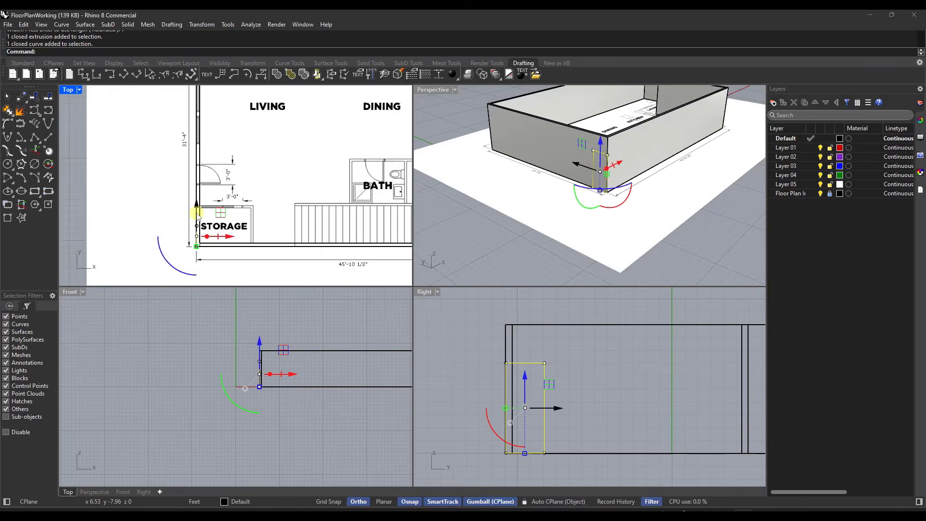
# Step: Try to move the door rectangle by eye along the left wall into the plan's door opening
pyautogui.scroll(2, 196, 215)
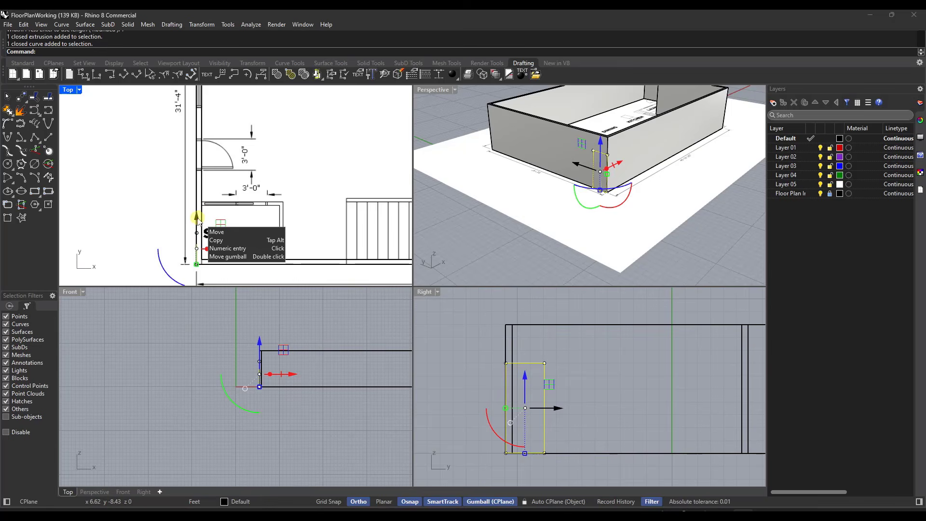
pyautogui.moveTo(197, 217); pyautogui.dragTo(209, 126)
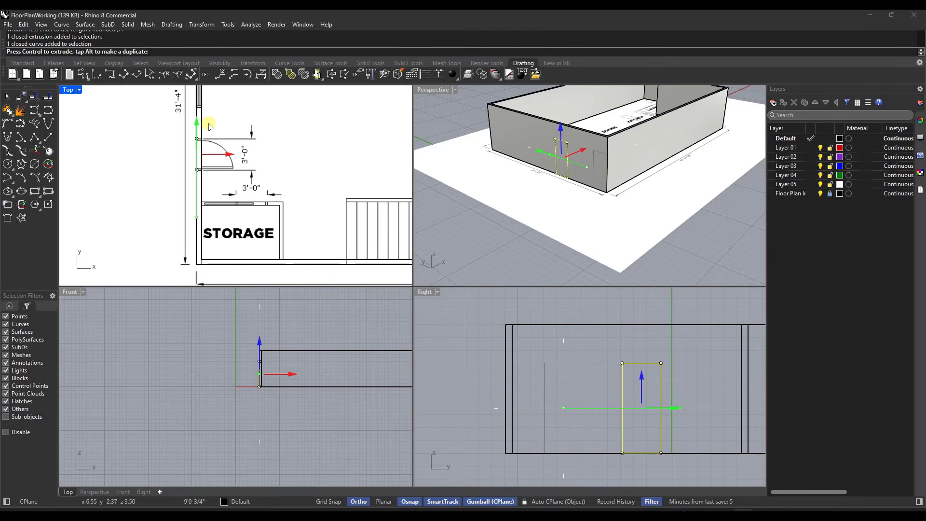
pyautogui.scroll(10, 208, 127)
pyautogui.moveTo(209, 127)
pyautogui.mouseDown()
pyautogui.moveTo(201, 143)
pyautogui.moveTo(203, 118)
pyautogui.mouseUp()
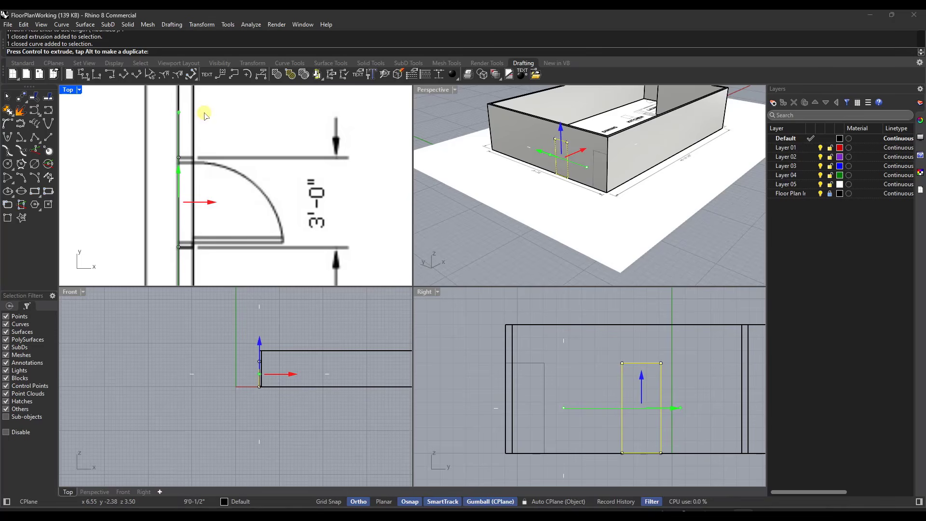
pyautogui.moveTo(204, 115)
pyautogui.mouseDown()
pyautogui.moveTo(190, 162)
pyautogui.moveTo(199, 116)
pyautogui.mouseUp()
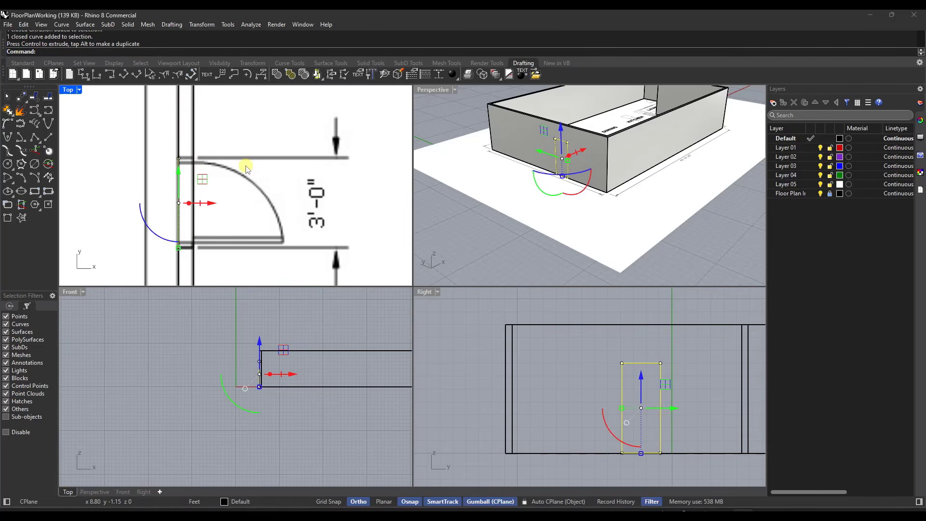
pyautogui.hotkey('ctrl', 'z')
pyautogui.scroll(-4, 225, 174)
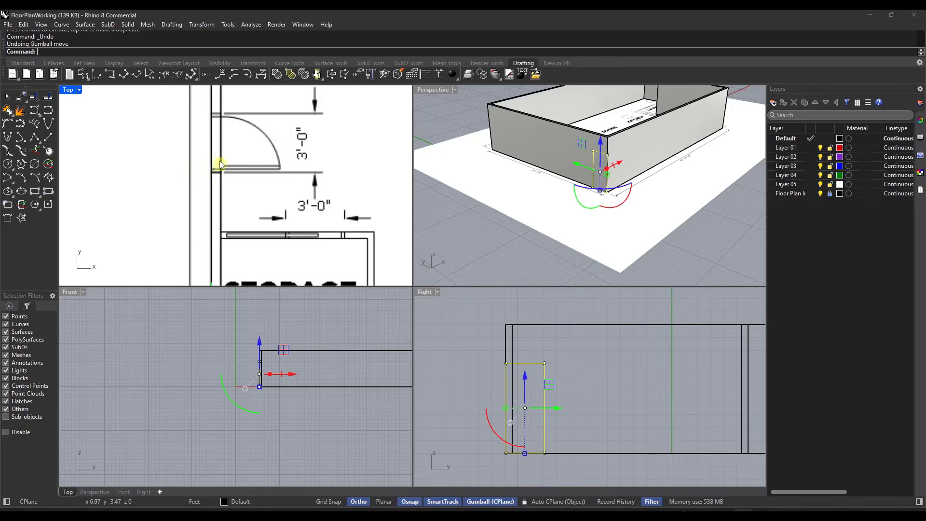
# Step: Move the selected door rectangle exactly 9' along the left wall in positive Y, then deselect it
pyautogui.scroll(-2, 219, 163)
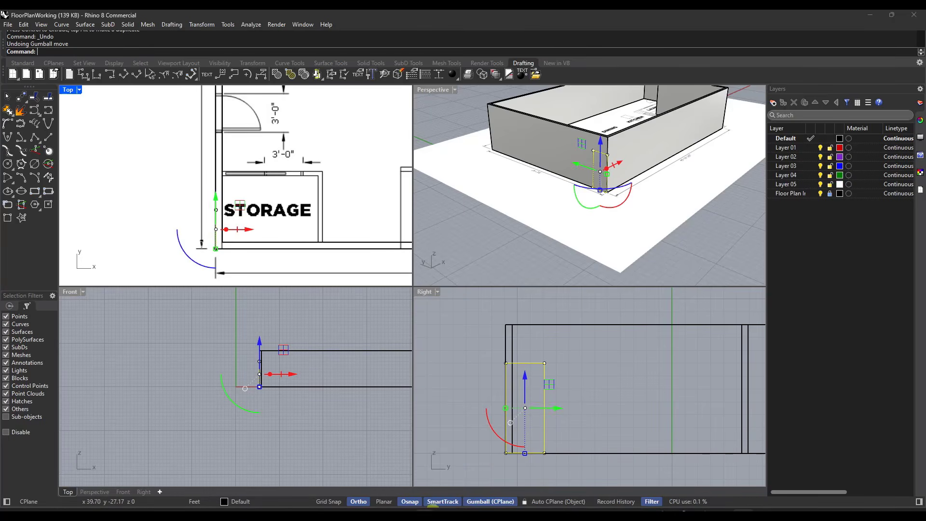
pyautogui.click(508, 502)
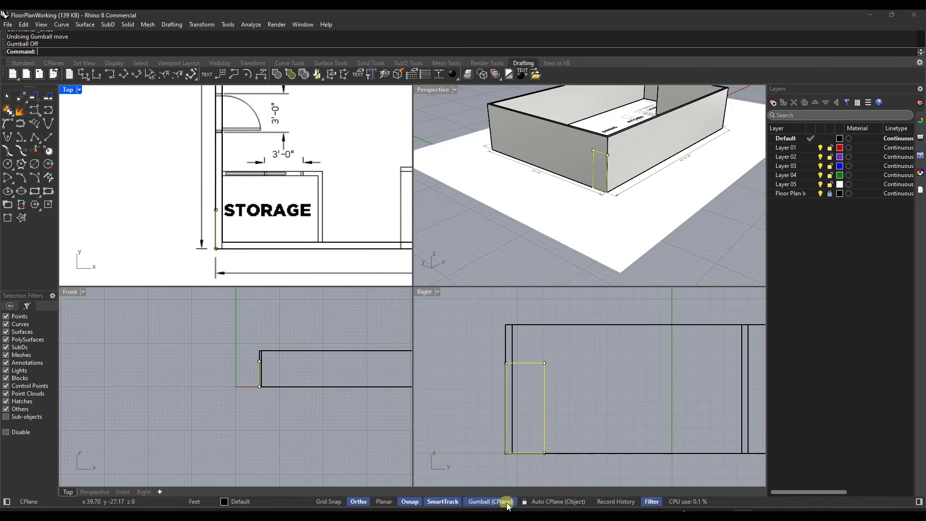
pyautogui.click(500, 501)
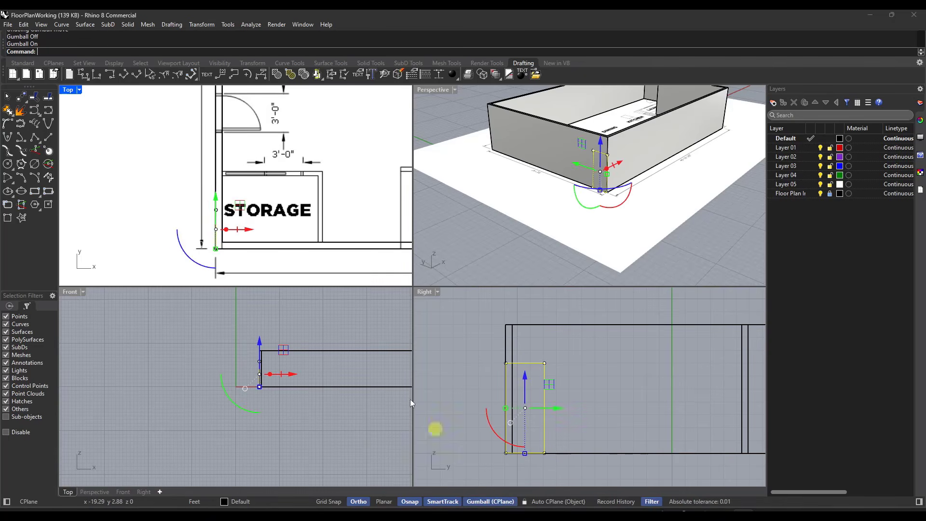
pyautogui.click(217, 201)
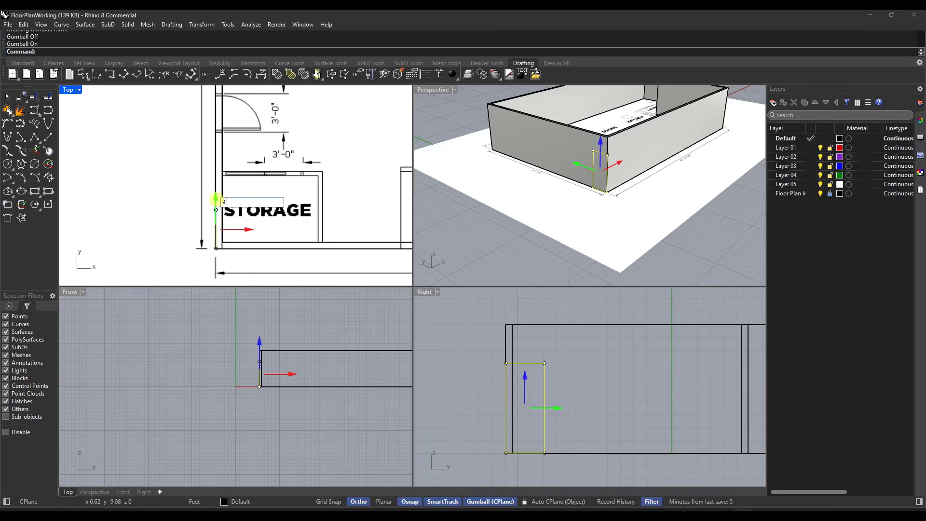
pyautogui.press('Return')
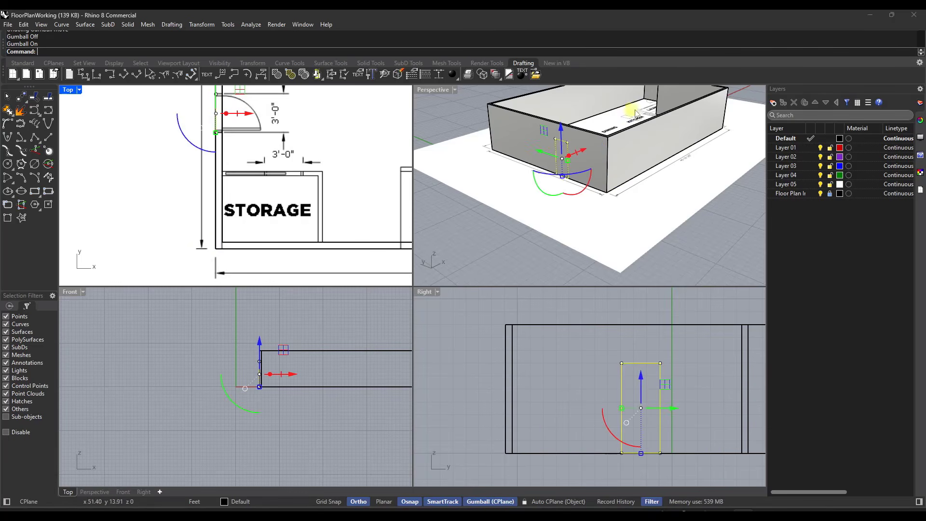
pyautogui.scroll(3, 571, 137)
pyautogui.scroll(3, 575, 137)
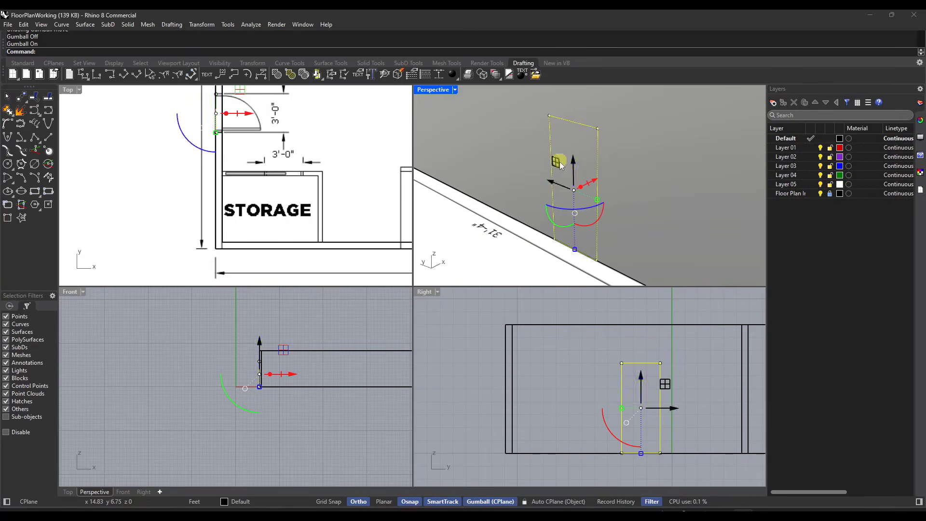
pyautogui.scroll(-5, 525, 154)
pyautogui.click(693, 244)
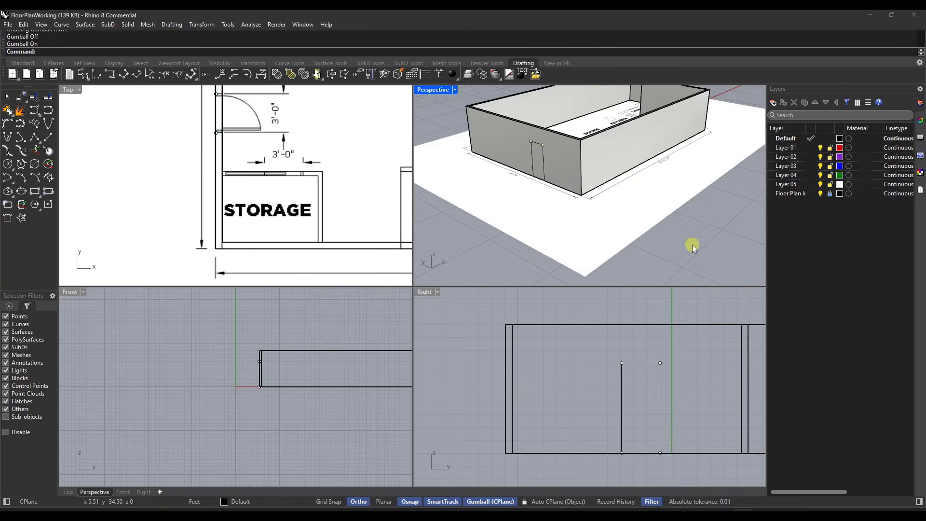
# Step: Cut the door opening out of the left wall solid with WireCut, using the door rectangle and a depth point past the inner face
pyautogui.scroll(2, 528, 145)
pyautogui.scroll(2, 530, 150)
pyautogui.click(546, 158)
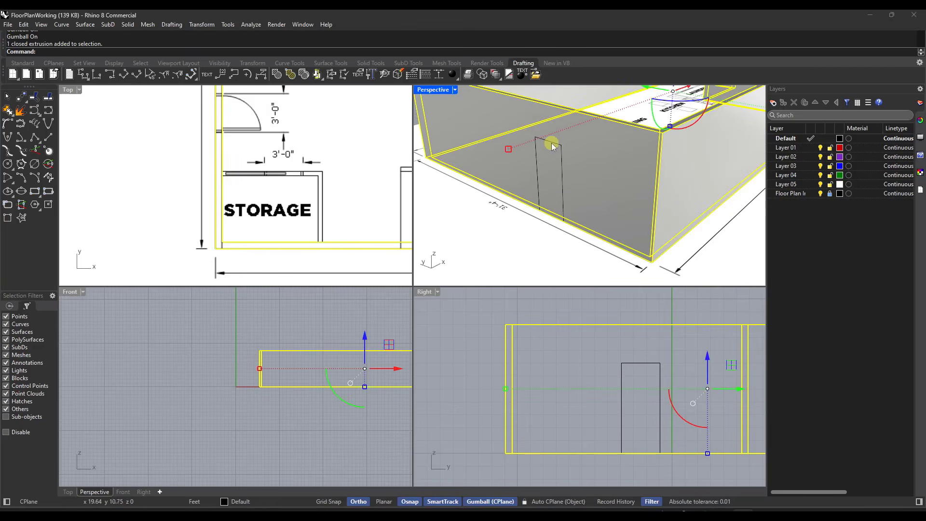
pyautogui.scroll(3, 551, 144)
pyautogui.click(551, 143)
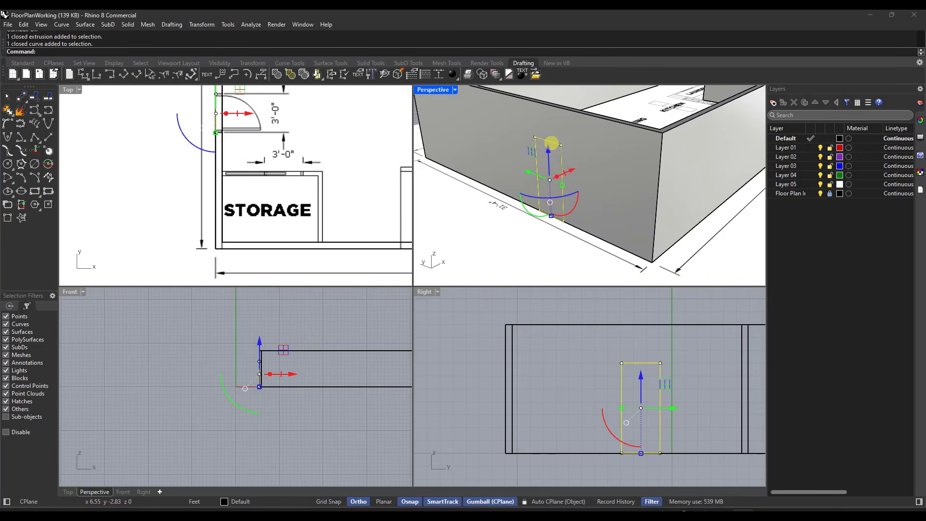
pyautogui.write('ireCut')
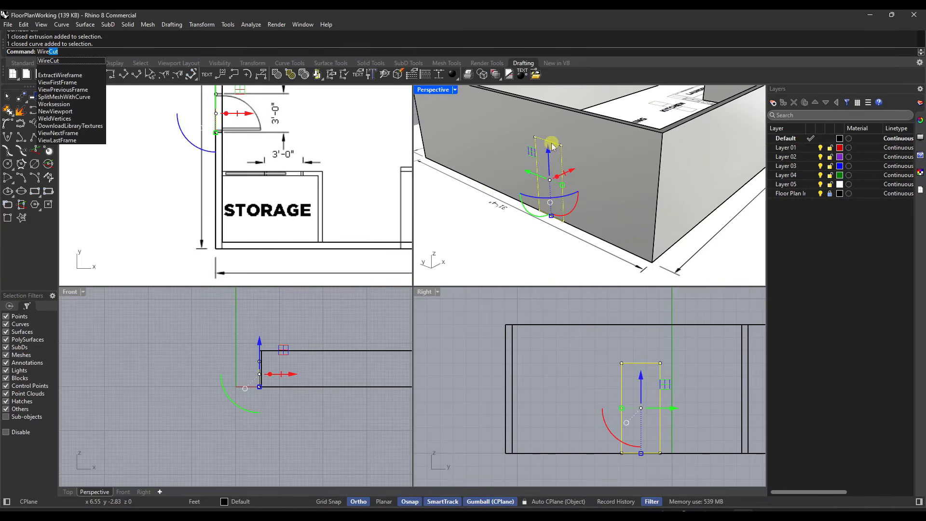
pyautogui.press('Return')
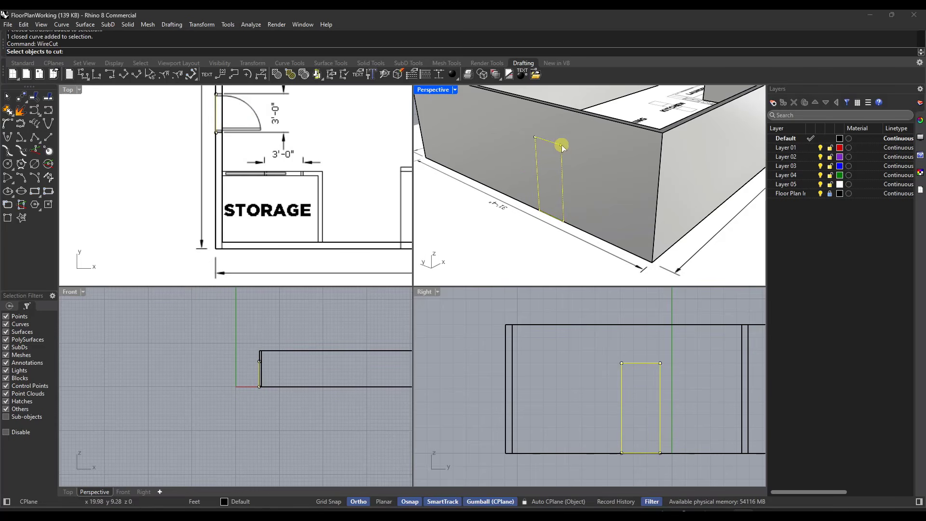
pyautogui.click(598, 157)
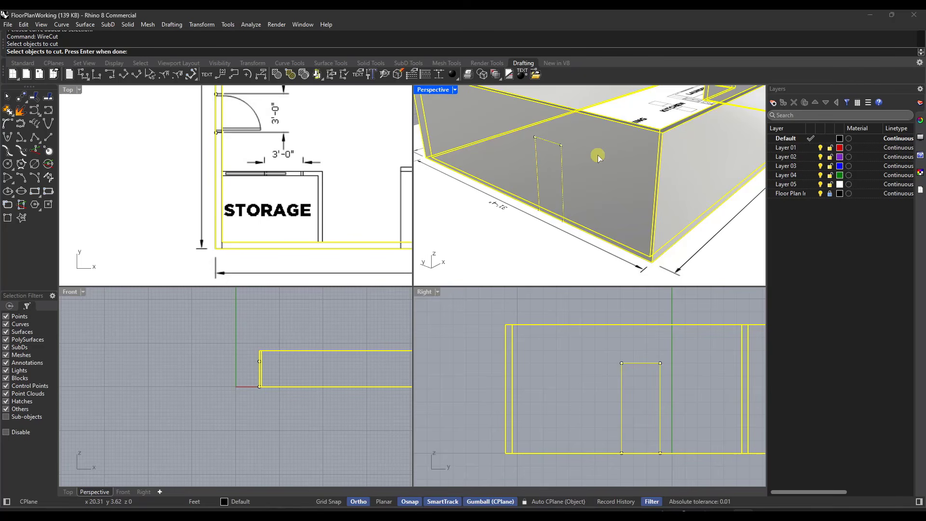
pyautogui.press('Return')
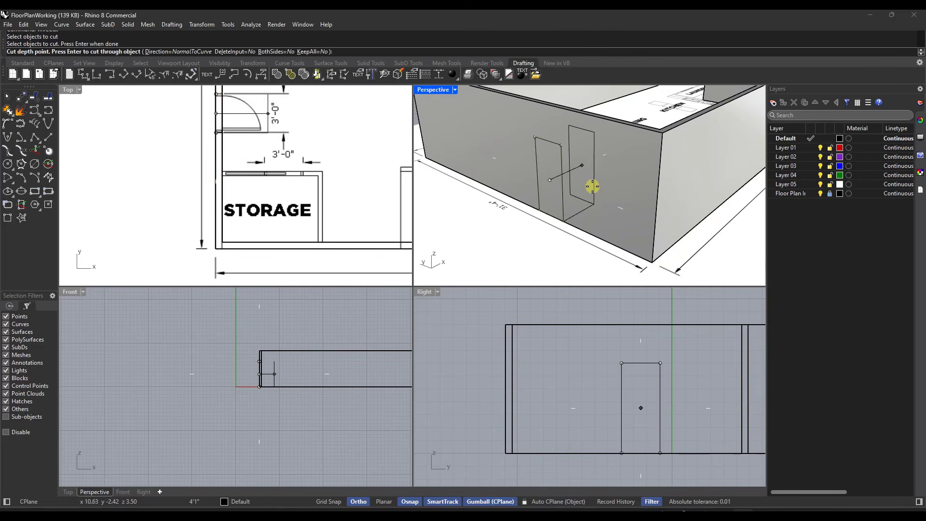
pyautogui.click(240, 137)
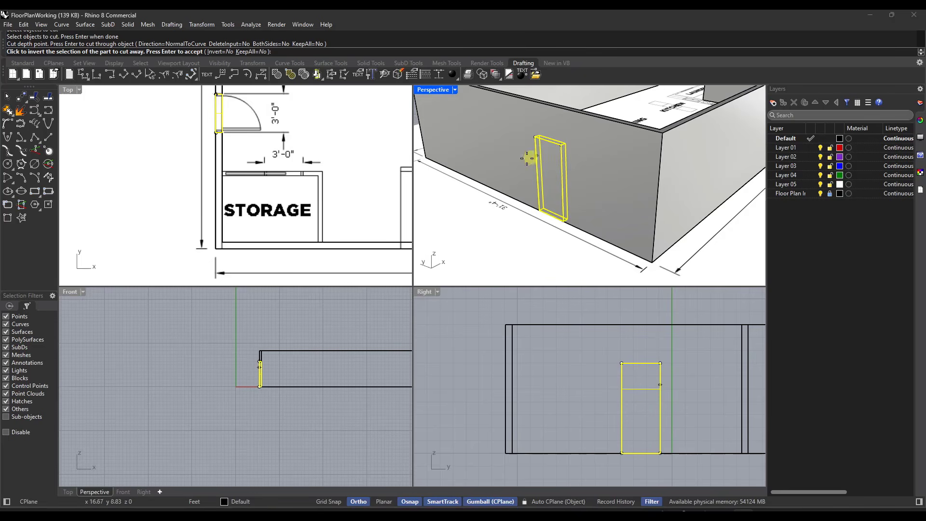
pyautogui.press('Return')
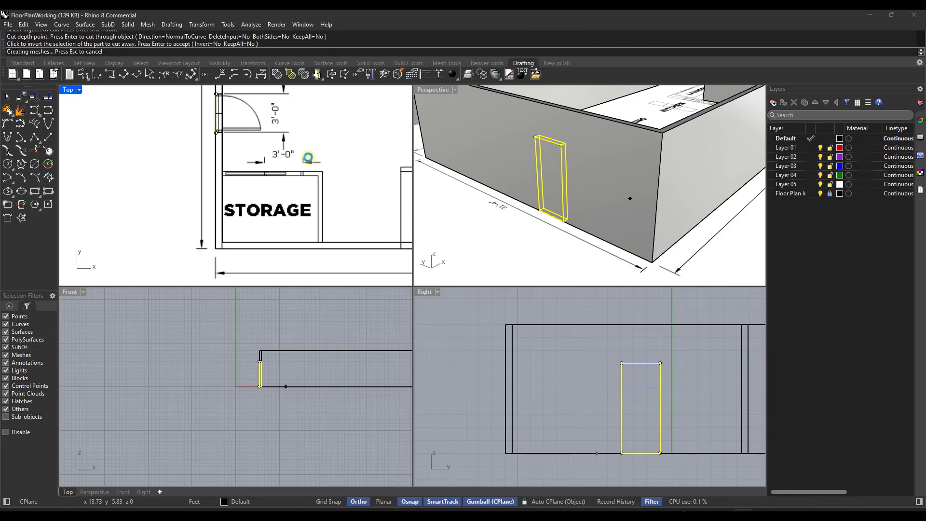
# Step: Deselect the door rectangle and examine the cut door opening in the left wall from several angles
pyautogui.scroll(-2, 563, 213)
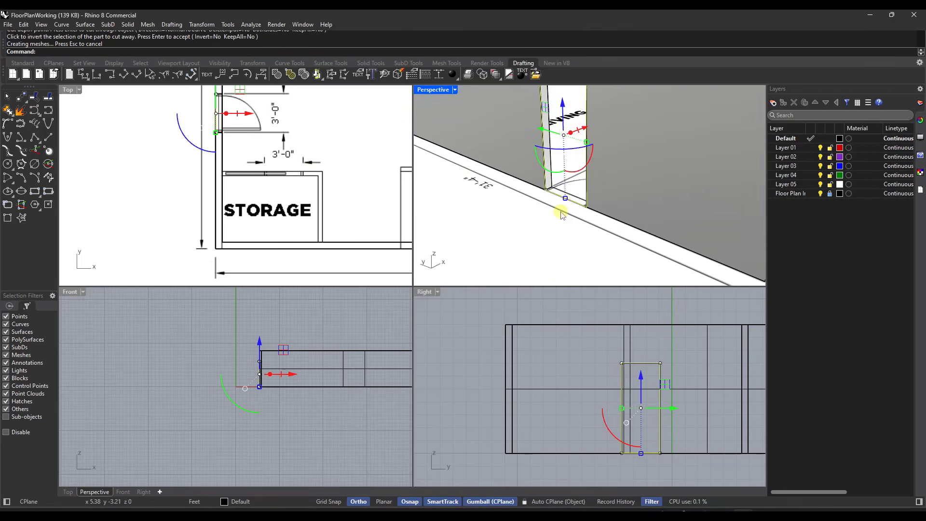
pyautogui.click(561, 215)
pyautogui.scroll(-10, 553, 220)
pyautogui.scroll(8, 559, 185)
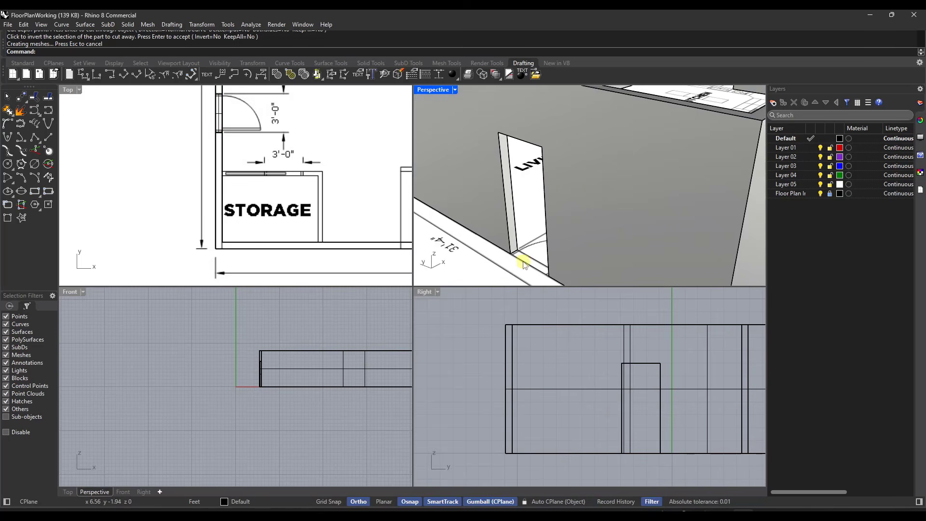
pyautogui.scroll(-5, 557, 167)
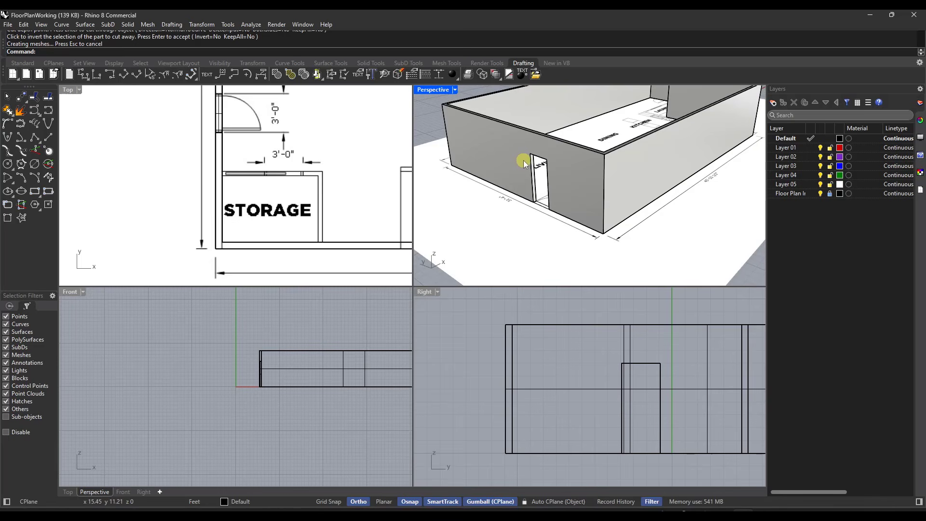
# Step: Measure the length of the upper window on the plan's left wall with Distance
pyautogui.scroll(-5, 206, 206)
pyautogui.scroll(-2, 212, 191)
pyautogui.scroll(3, 207, 135)
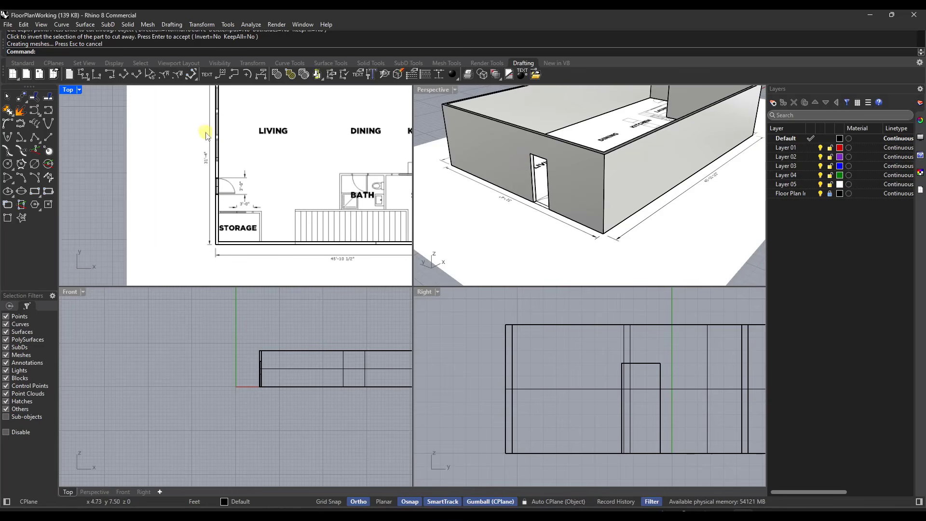
pyautogui.scroll(3, 220, 127)
pyautogui.scroll(2, 222, 133)
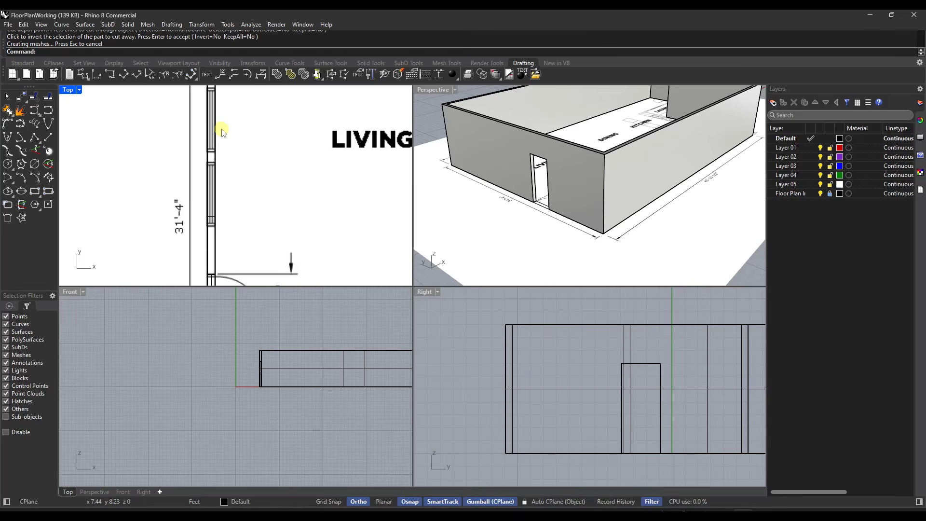
pyautogui.scroll(3, 238, 206)
pyautogui.scroll(3, 227, 145)
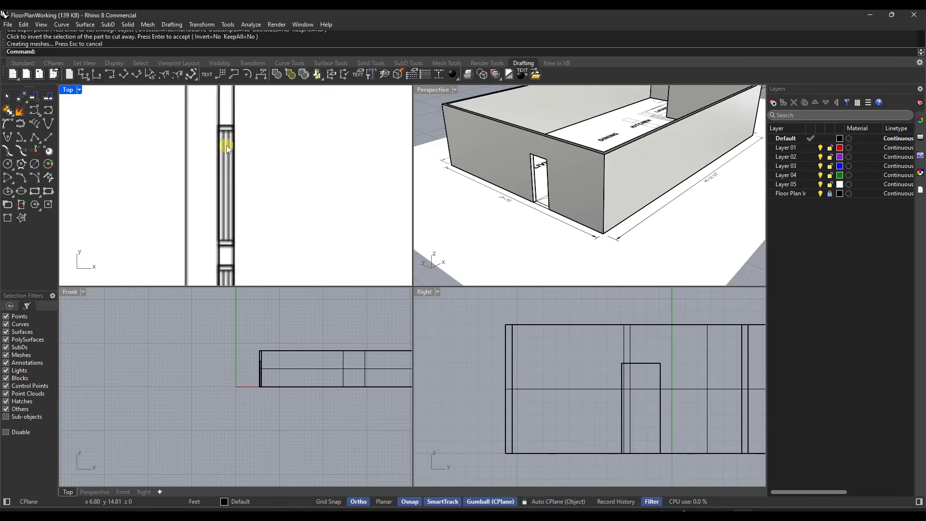
pyautogui.click(250, 25)
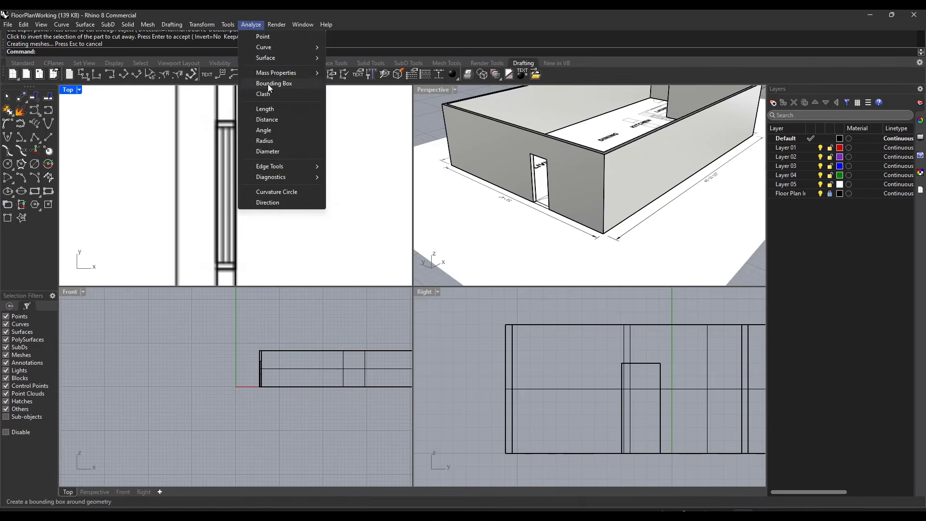
pyautogui.click(266, 119)
pyautogui.click(218, 122)
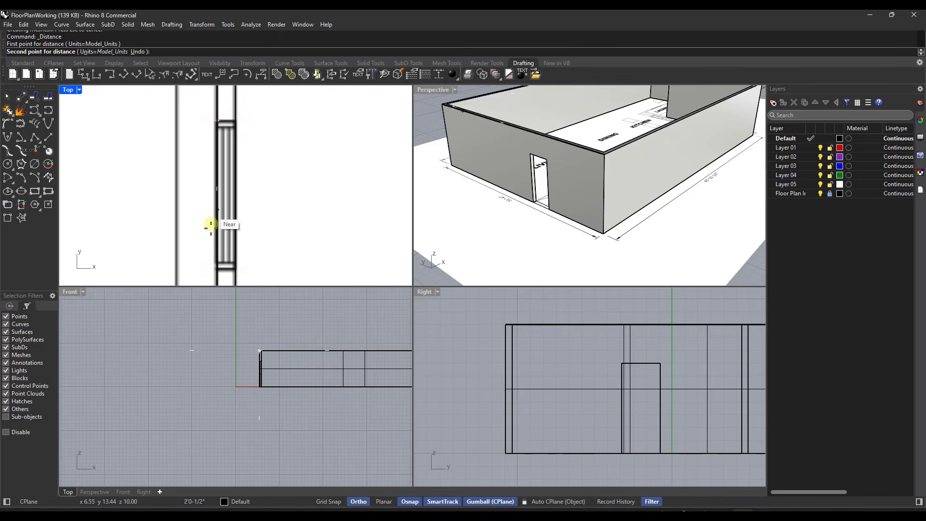
pyautogui.click(218, 269)
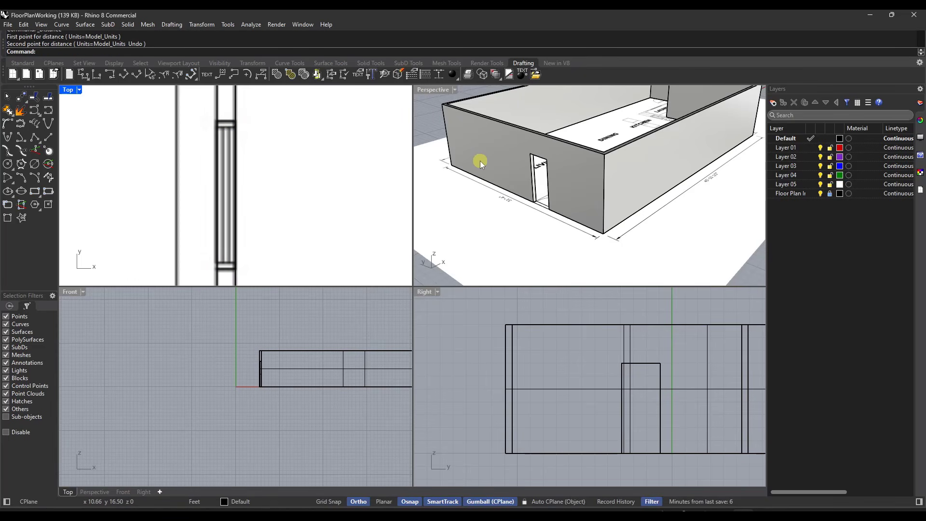
# Step: Draw a vertical 4' by 4' rectangle in the Right view, starting from the base corner at the upper end of the left wall
pyautogui.moveTo(488, 151); pyautogui.dragTo(551, 151, button='right')
pyautogui.scroll(7, 589, 158)
pyautogui.scroll(-6, 589, 157)
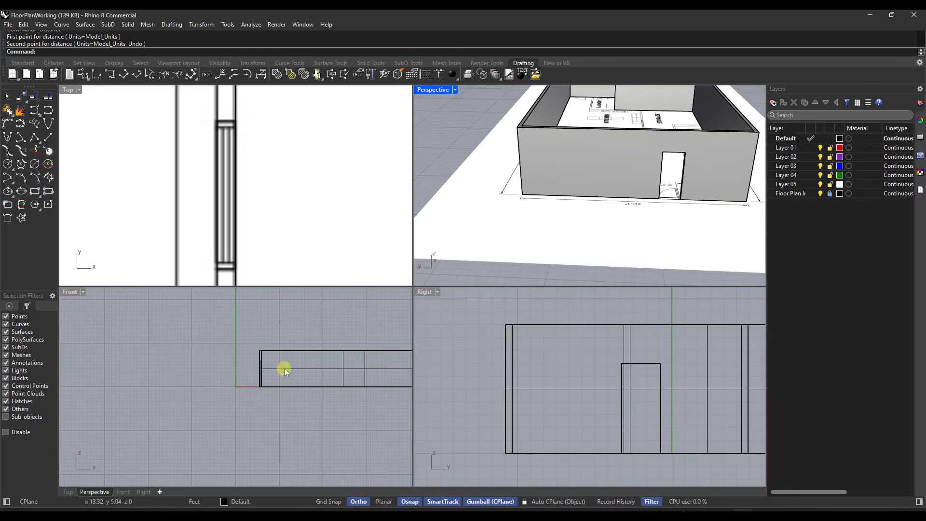
pyautogui.scroll(-2, 285, 369)
pyautogui.write('Rectangle')
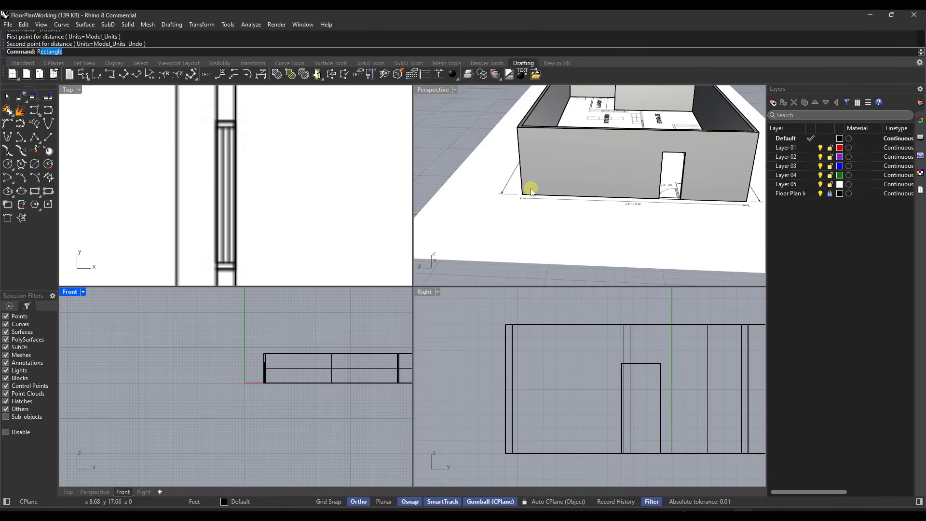
pyautogui.press('Return')
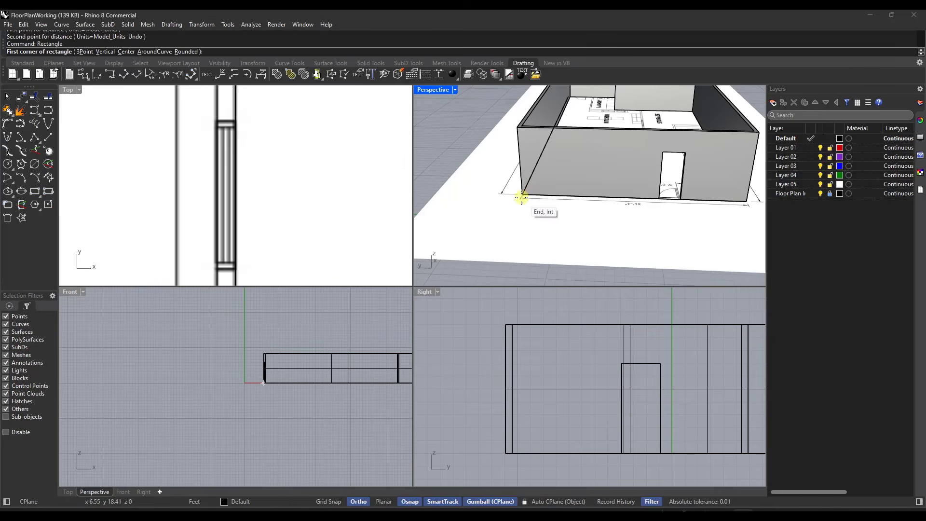
pyautogui.scroll(1, 521, 197)
pyautogui.click(520, 198)
pyautogui.scroll(-4, 521, 197)
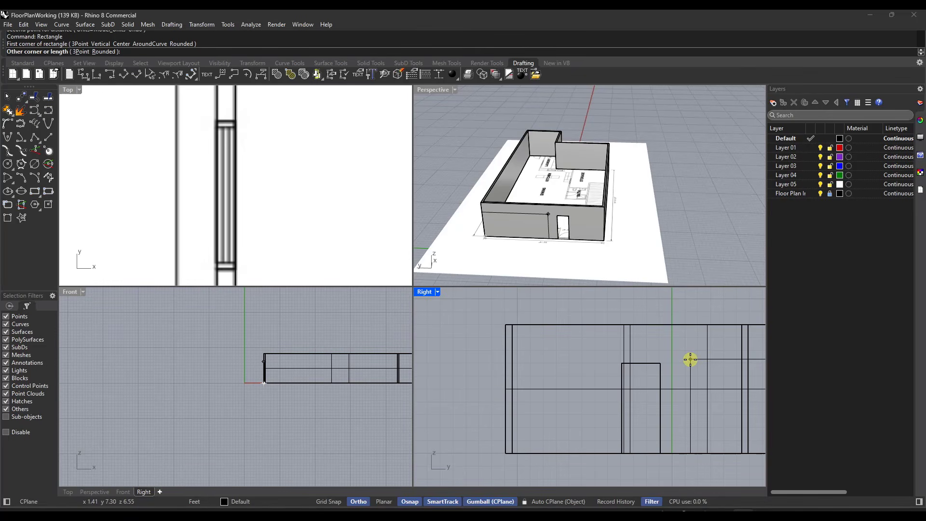
pyautogui.write("4'")
pyautogui.press('Return')
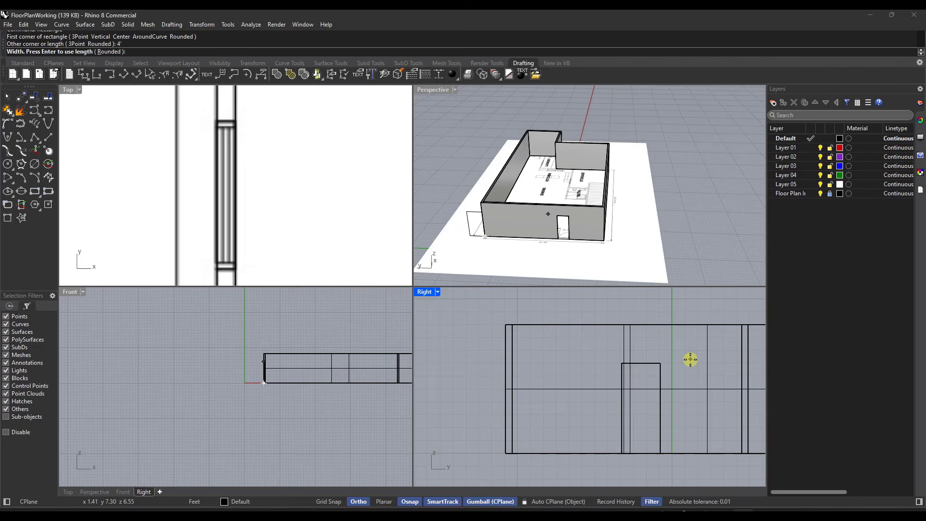
pyautogui.press('Return')
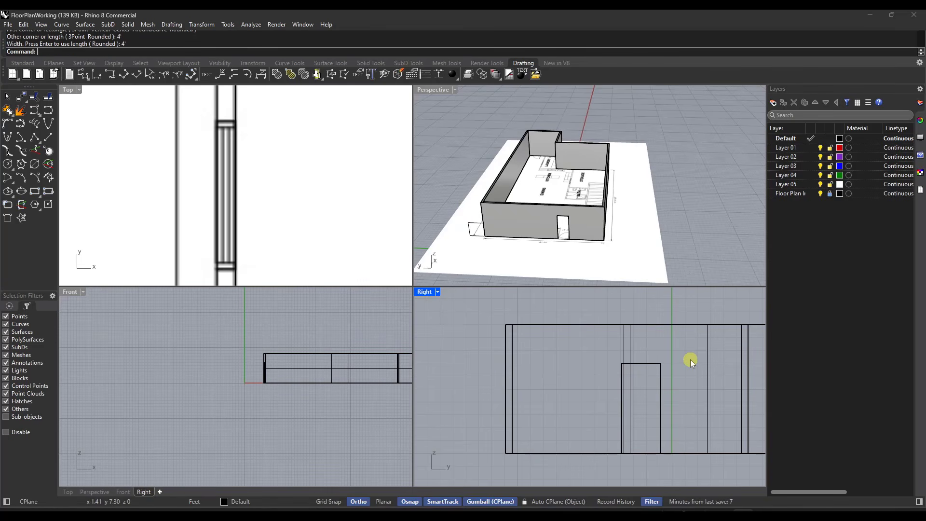
# Step: Move the window rectangle by its outer bottom corner onto the left wall's base corner so it lies on the wall face
pyautogui.scroll(-4, 472, 224)
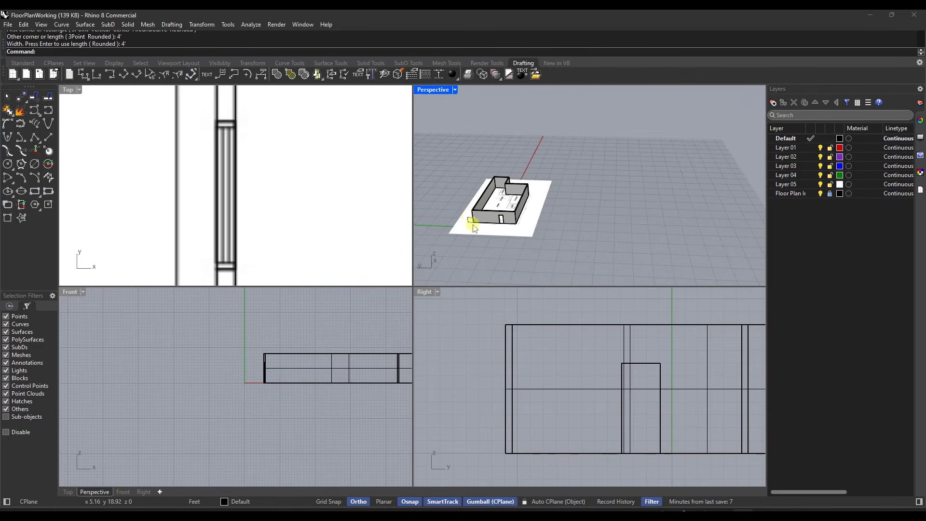
pyautogui.scroll(6, 473, 223)
pyautogui.click(473, 223)
pyautogui.scroll(5, 530, 239)
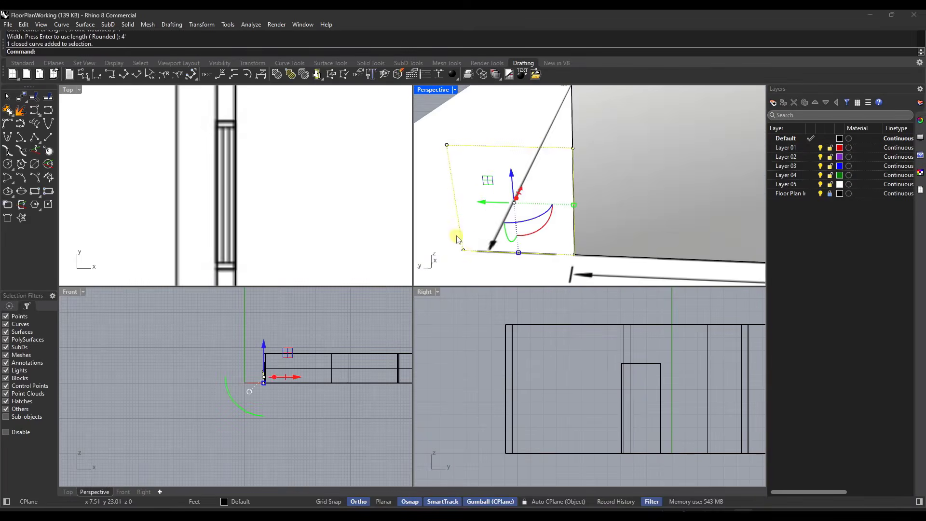
pyautogui.moveTo(557, 247); pyautogui.dragTo(558, 249)
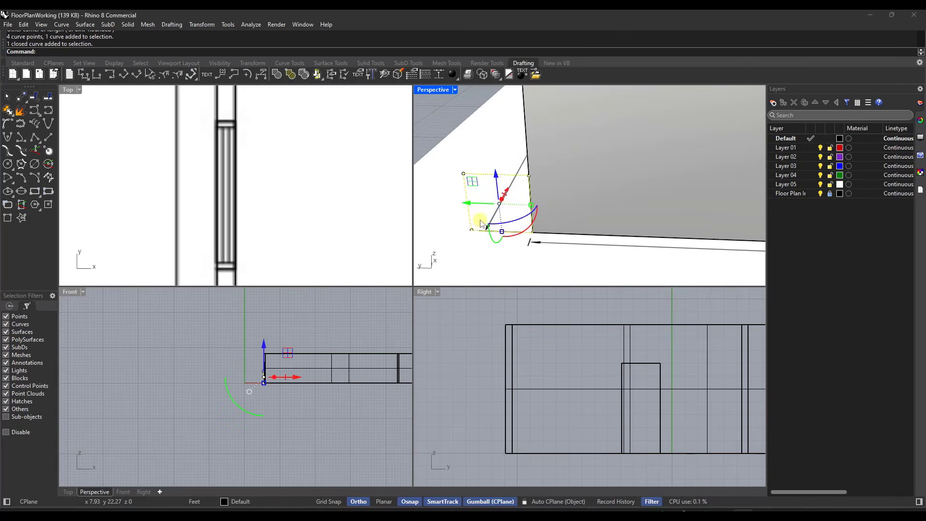
pyautogui.press('Return')
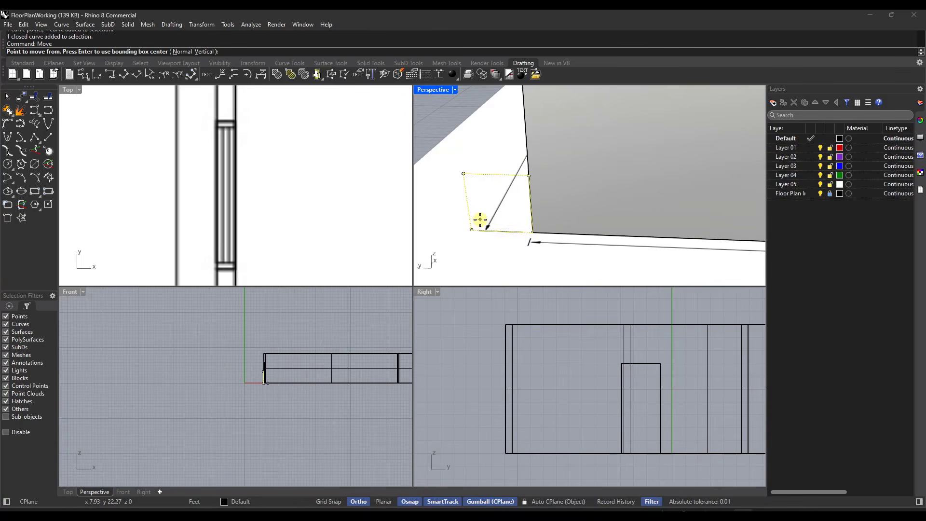
pyautogui.click(471, 230)
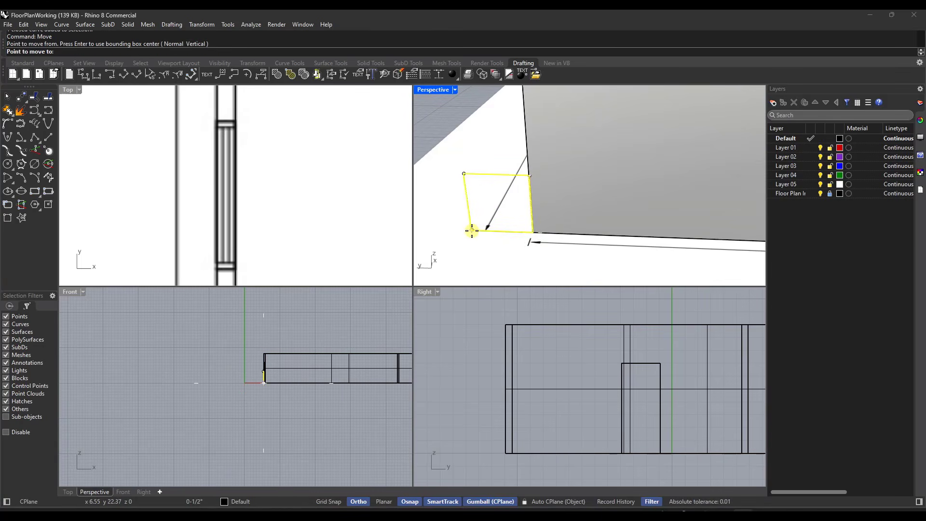
pyautogui.click(532, 230)
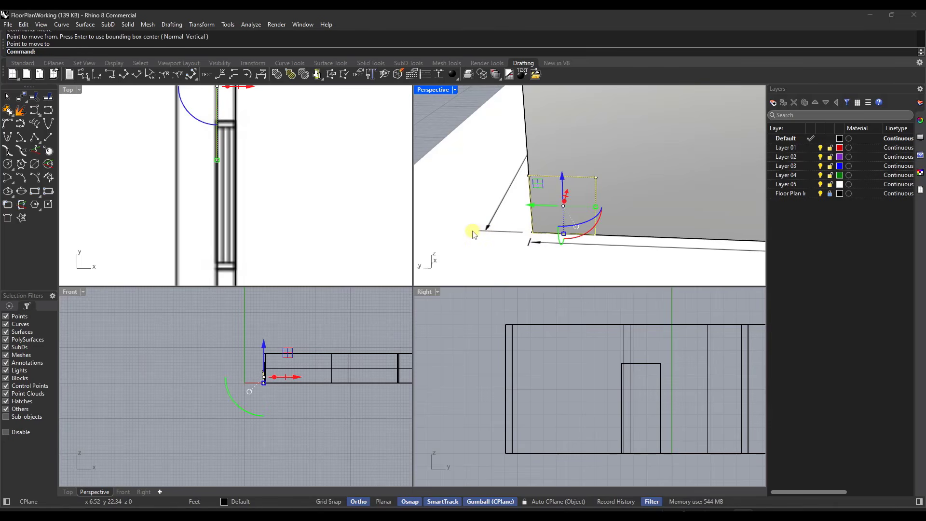
# Step: Try to move the window rectangle by eye along the left wall to the plan's upper window, then undo the move
pyautogui.scroll(-3, 506, 221)
pyautogui.scroll(4, 511, 219)
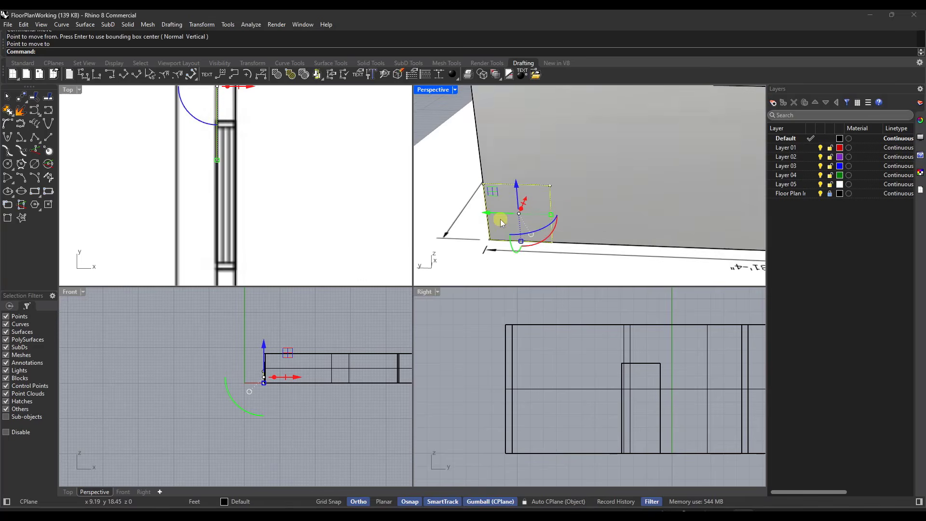
pyautogui.scroll(-2, 268, 223)
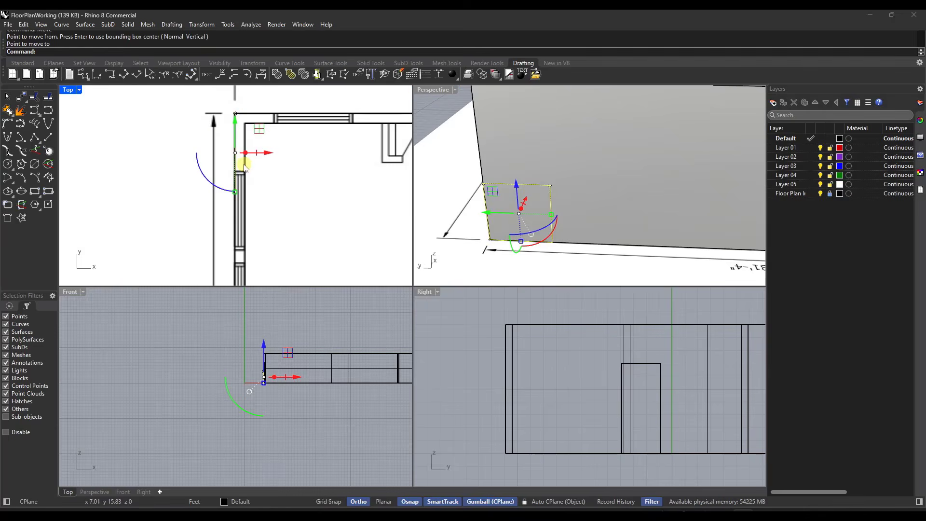
pyautogui.scroll(1, 244, 166)
pyautogui.moveTo(233, 123); pyautogui.dragTo(235, 194)
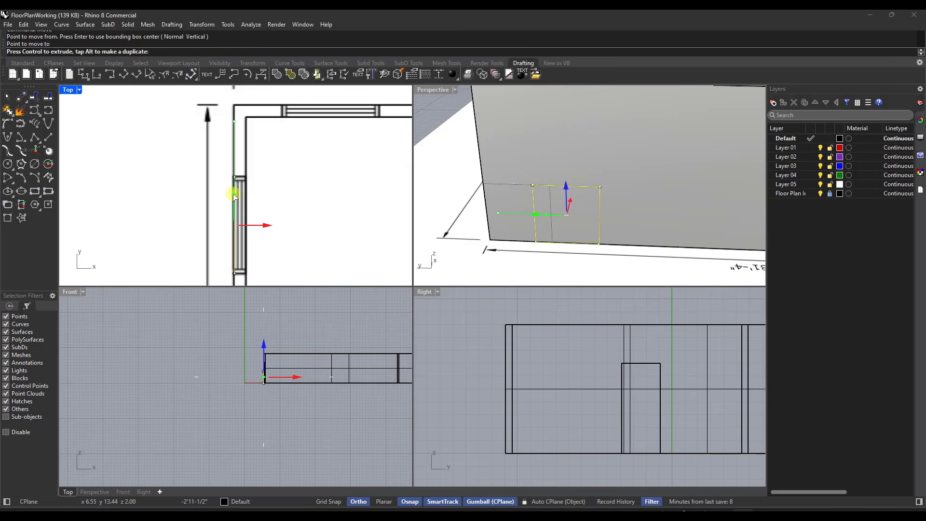
pyautogui.moveTo(236, 195); pyautogui.dragTo(236, 196)
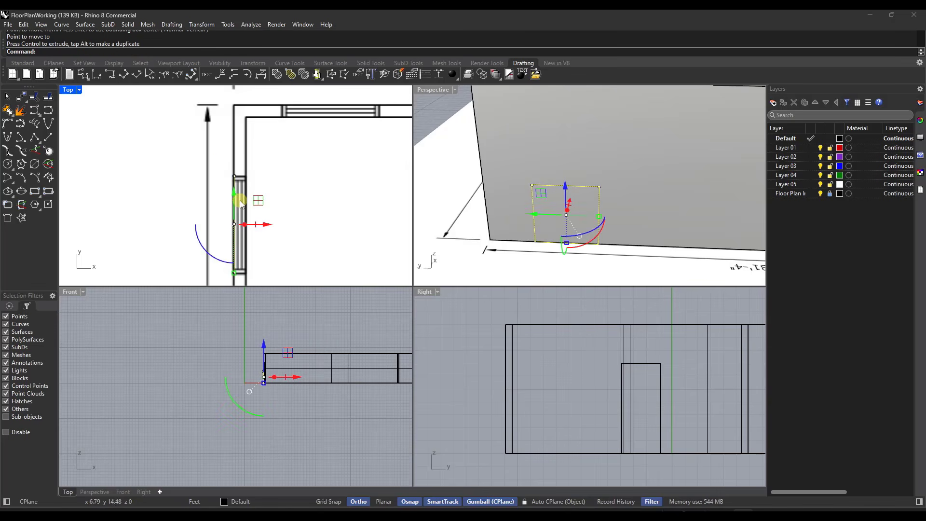
pyautogui.hotkey('ctrl', 'z')
# Step: Move the window rectangle exactly -2'11" in Y along the left wall to the plan's upper window
pyautogui.click(235, 123)
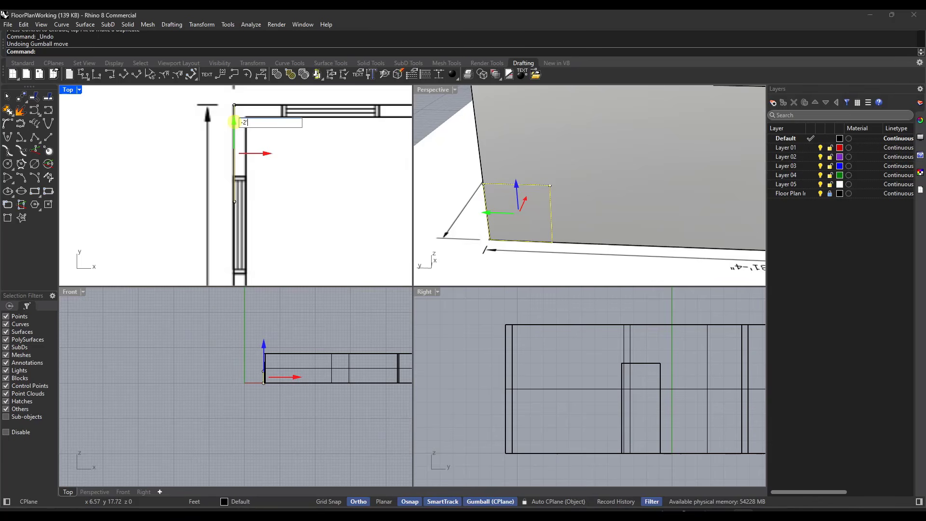
pyautogui.write("-2'11")
pyautogui.press('Return')
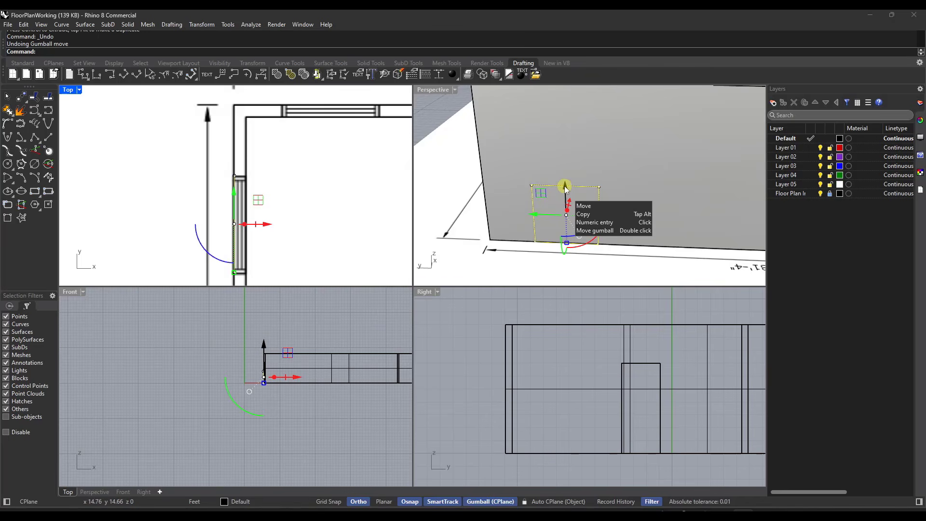
# Step: Raise the window rectangle 3' with Move so its top edge aligns with the top of the door opening
pyautogui.scroll(-5, 565, 187)
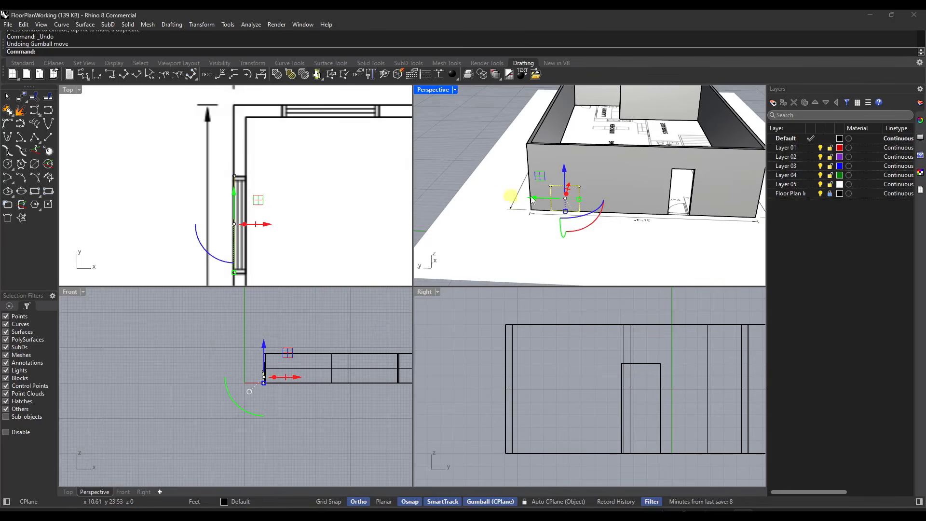
pyautogui.press('Return')
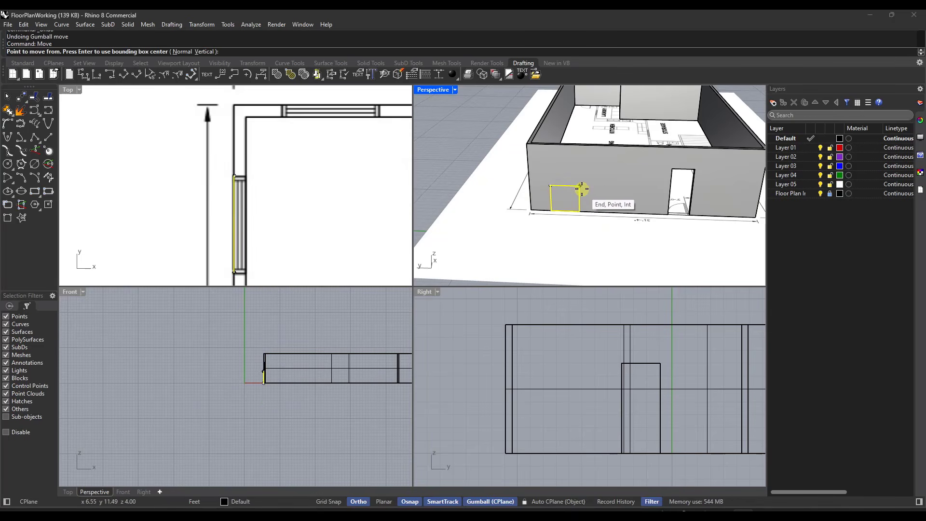
pyautogui.click(579, 185)
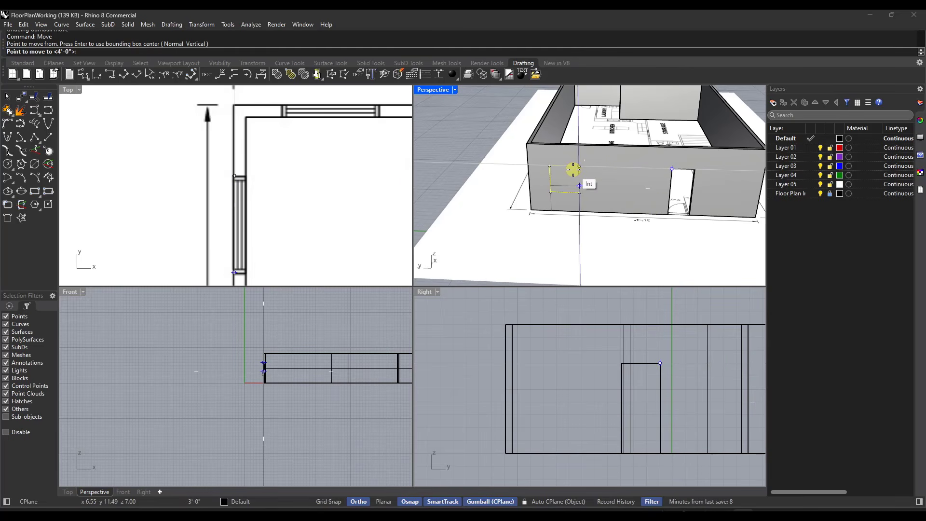
pyautogui.click(573, 169)
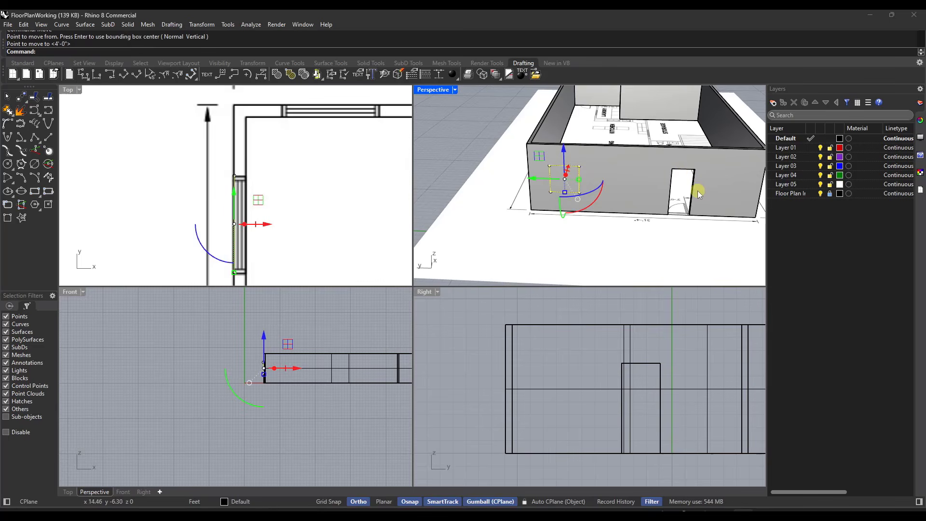
# Step: Copy the window rectangle along the left wall in negative Y to the second window on the plan
pyautogui.scroll(-2, 350, 178)
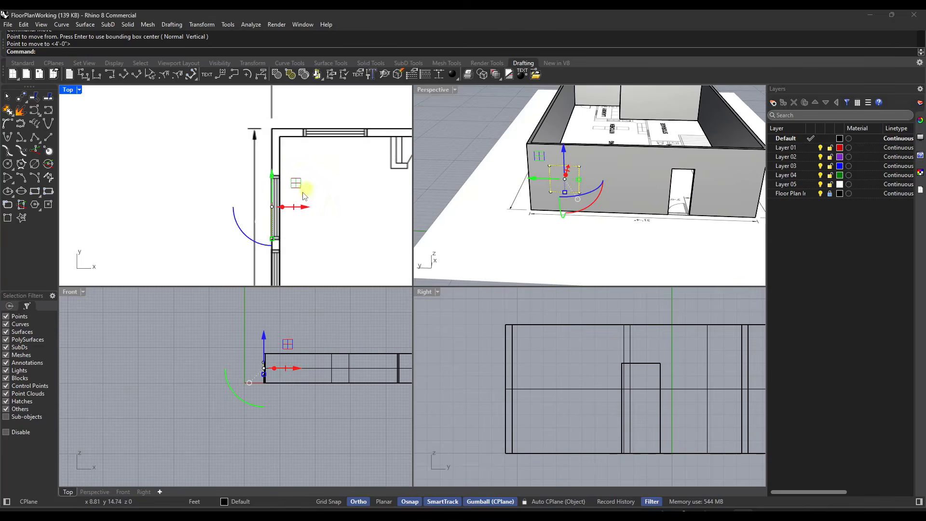
pyautogui.scroll(-3, 278, 159)
pyautogui.scroll(3, 269, 212)
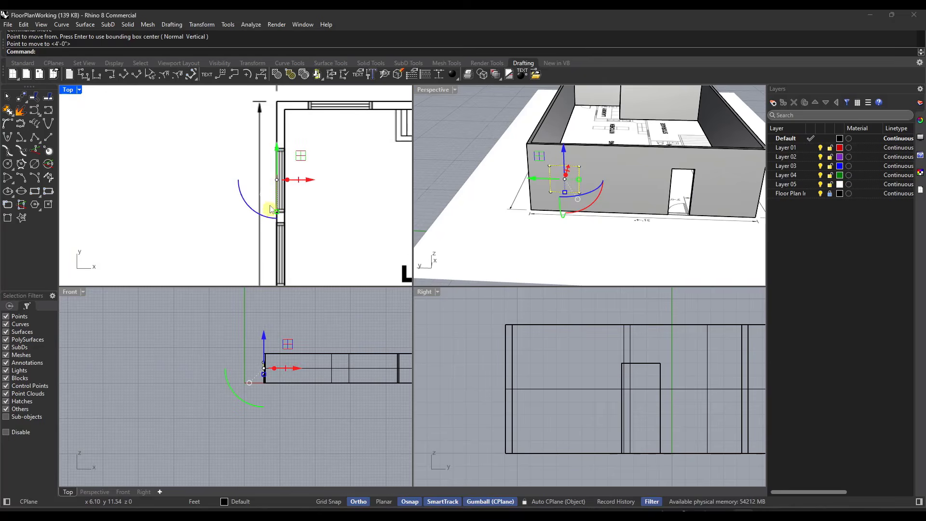
pyautogui.click(277, 155)
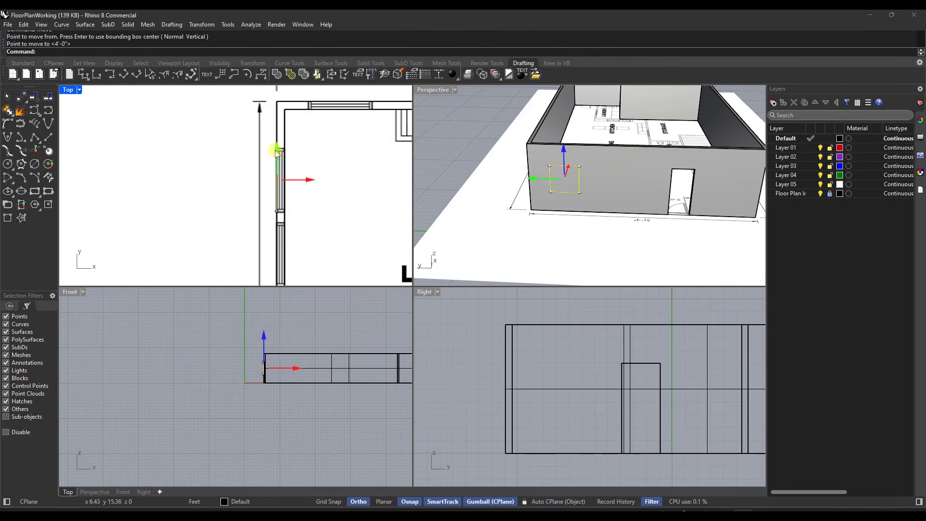
pyautogui.click(277, 158)
pyautogui.moveTo(277, 152); pyautogui.dragTo(268, 214)
pyautogui.scroll(5, 305, 221)
pyautogui.scroll(-5, 269, 213)
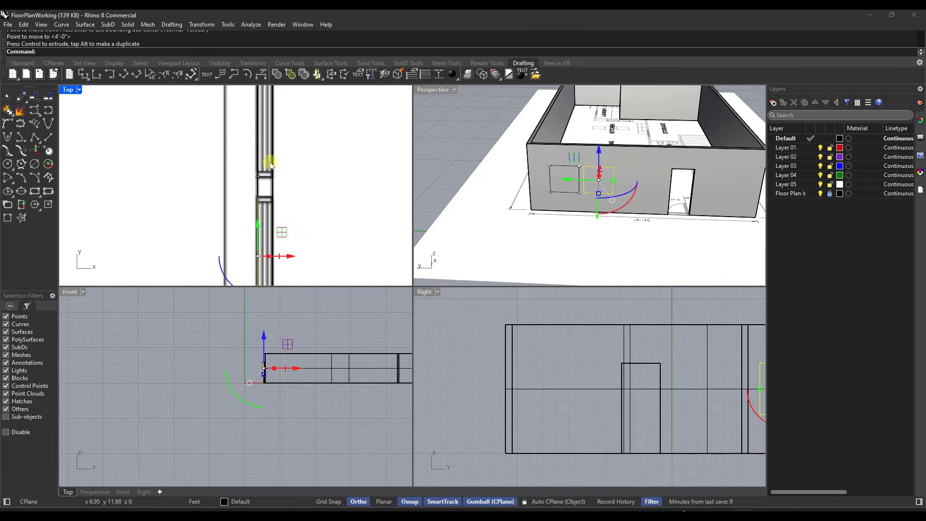
# Step: Copy the window rectangle along the left wall in negative Y to the third window on the plan
pyautogui.scroll(4, 263, 236)
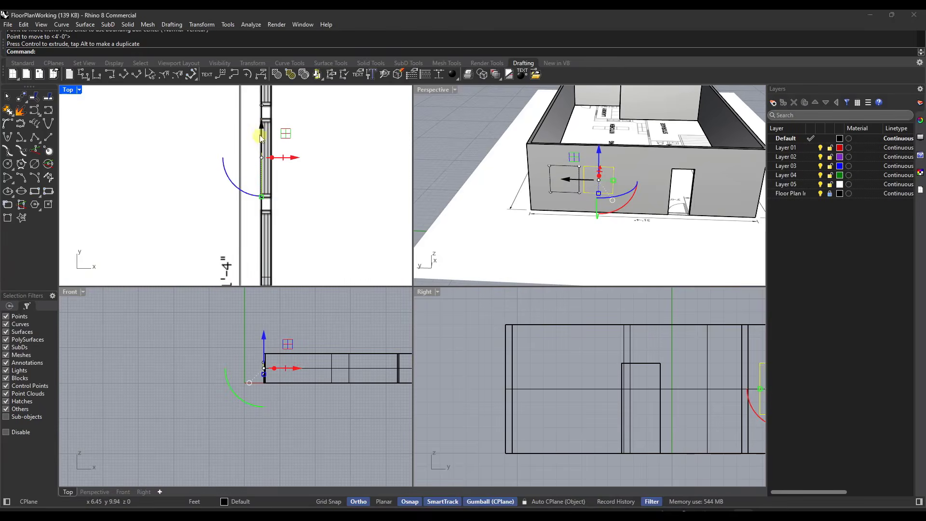
pyautogui.moveTo(262, 129); pyautogui.dragTo(280, 221)
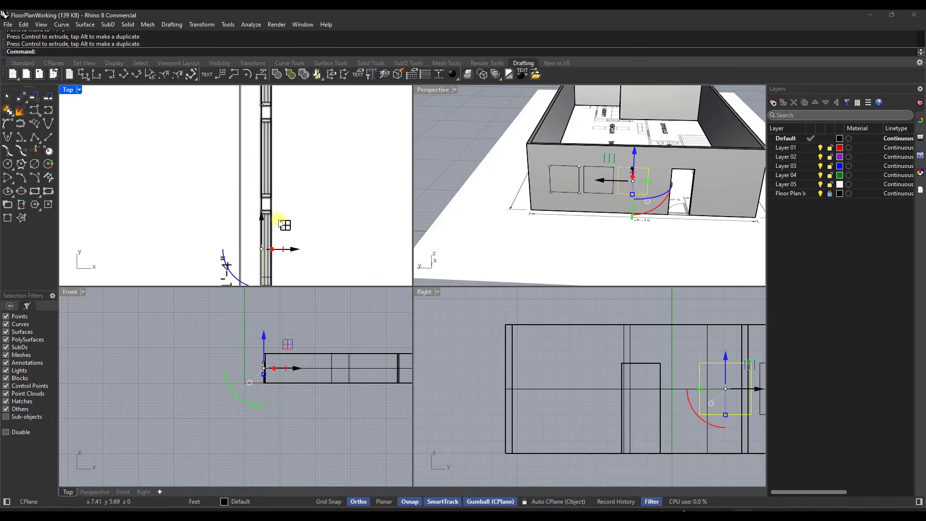
pyautogui.scroll(-3, 540, 150)
pyautogui.moveTo(600, 179); pyautogui.dragTo(534, 166, button='right')
pyautogui.scroll(3, 534, 166)
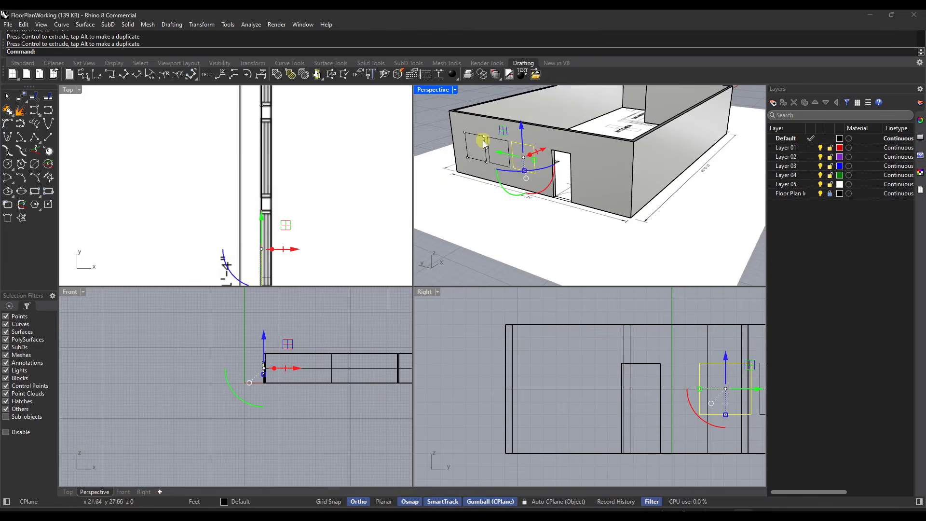
pyautogui.write('Wi')
pyautogui.press('Return')
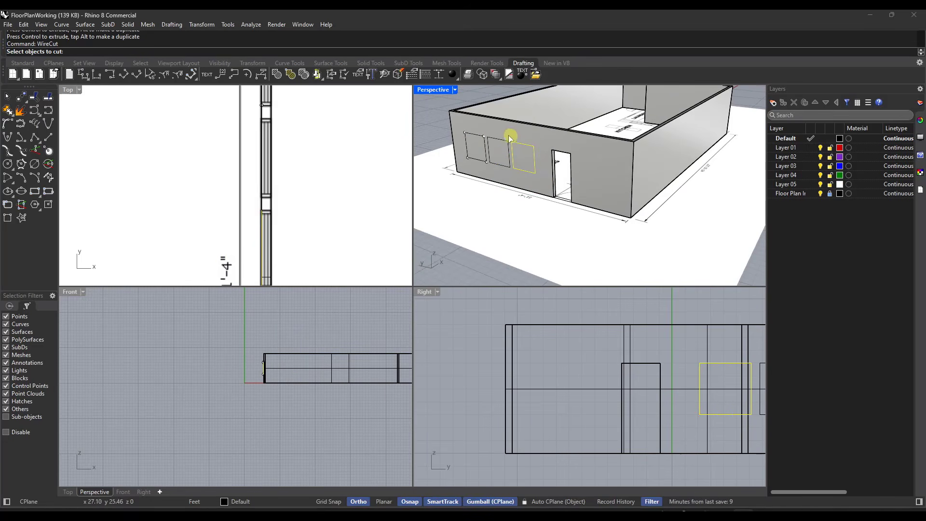
pyautogui.click(462, 124)
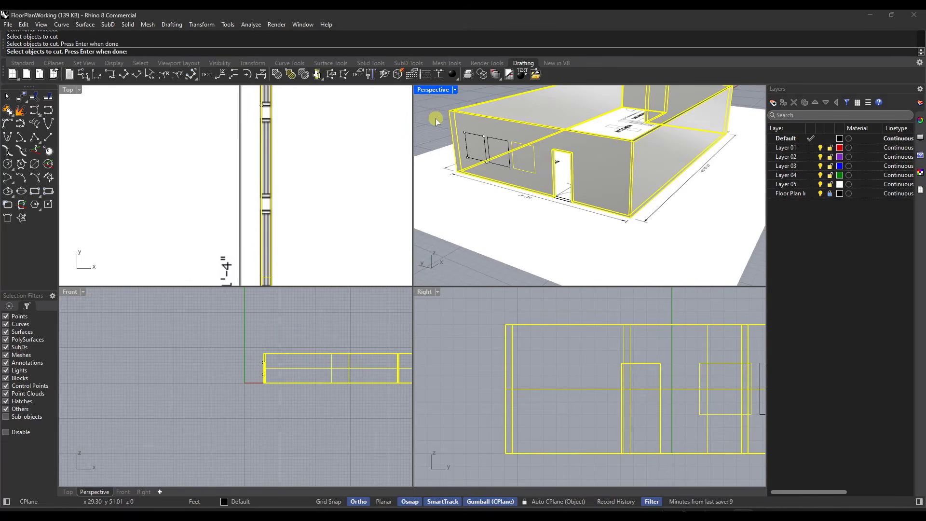
pyautogui.press('Return')
pyautogui.press('Return')
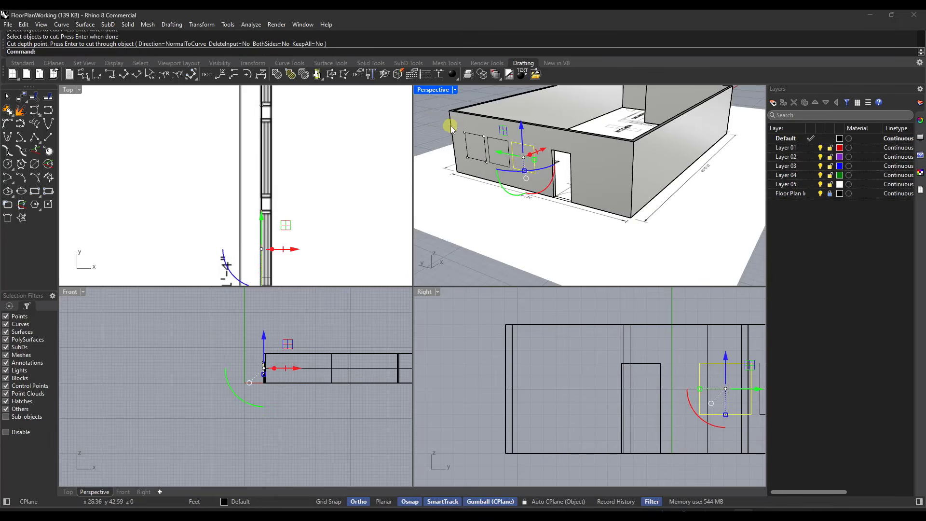
pyautogui.moveTo(456, 123); pyautogui.dragTo(477, 145)
pyautogui.hotkey('ctrl', 'z')
pyautogui.press('Escape')
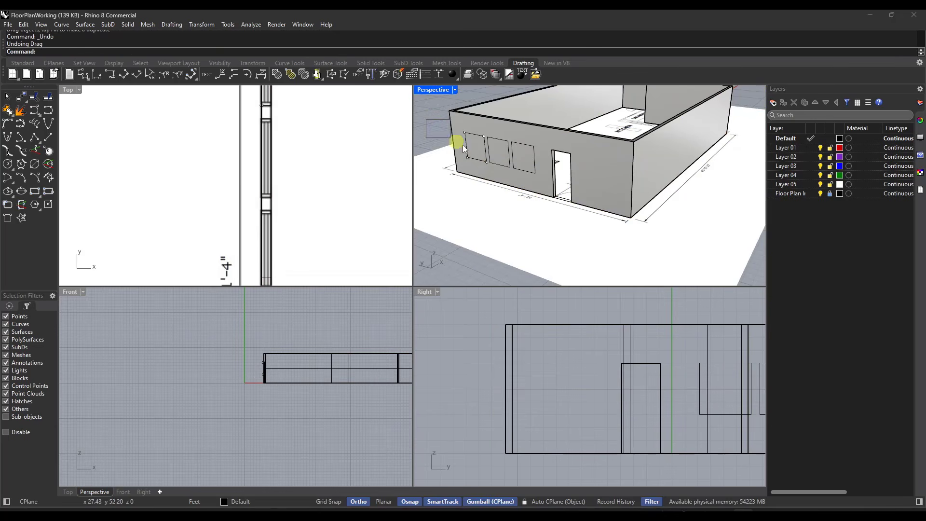
# Step: Cut the three window openings through the left wall with WireCut, using all three window rectangles and a depth of about 3'
pyautogui.moveTo(426, 119); pyautogui.dragTo(537, 176)
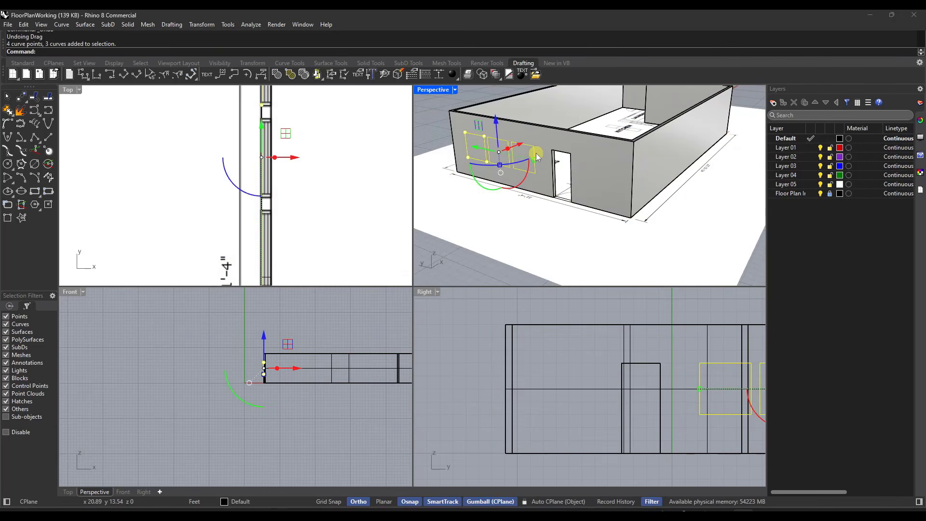
pyautogui.write('WireCut')
pyautogui.press('Return')
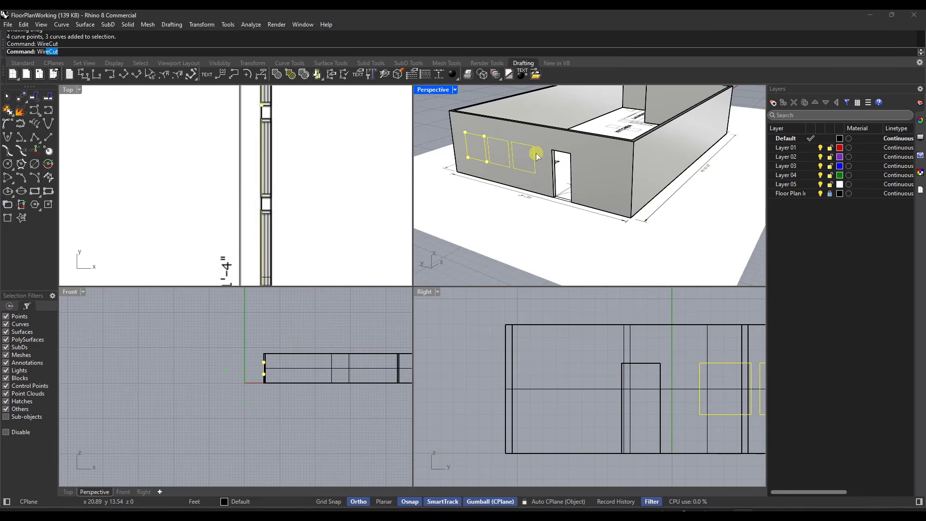
pyautogui.click(540, 136)
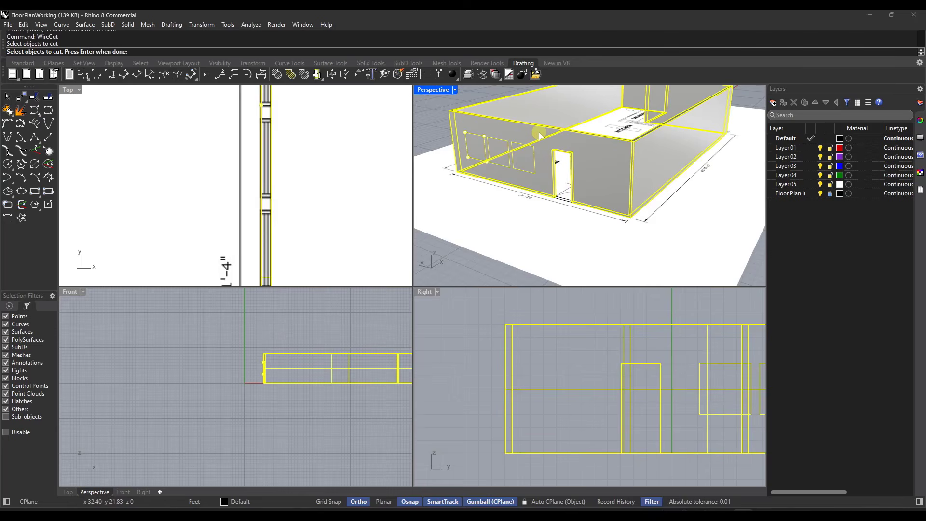
pyautogui.press('Return')
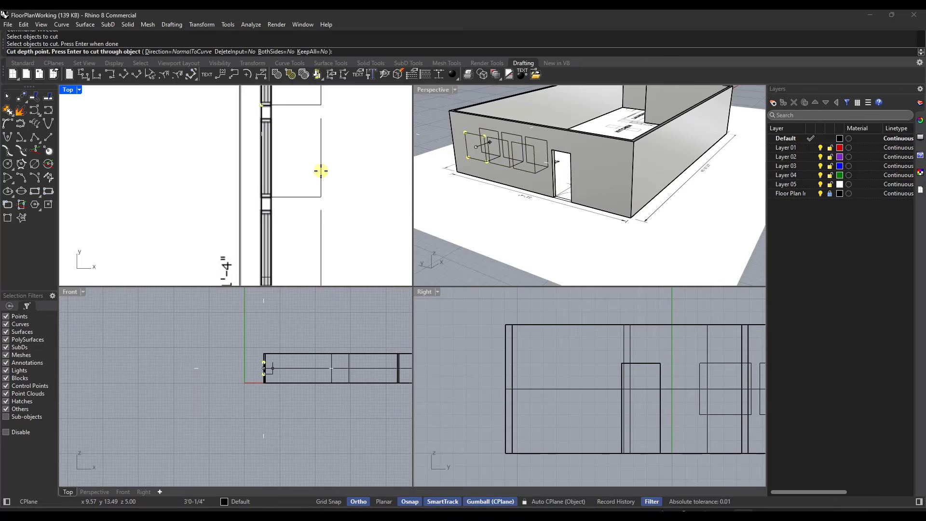
pyautogui.click(320, 171)
pyautogui.press('Return')
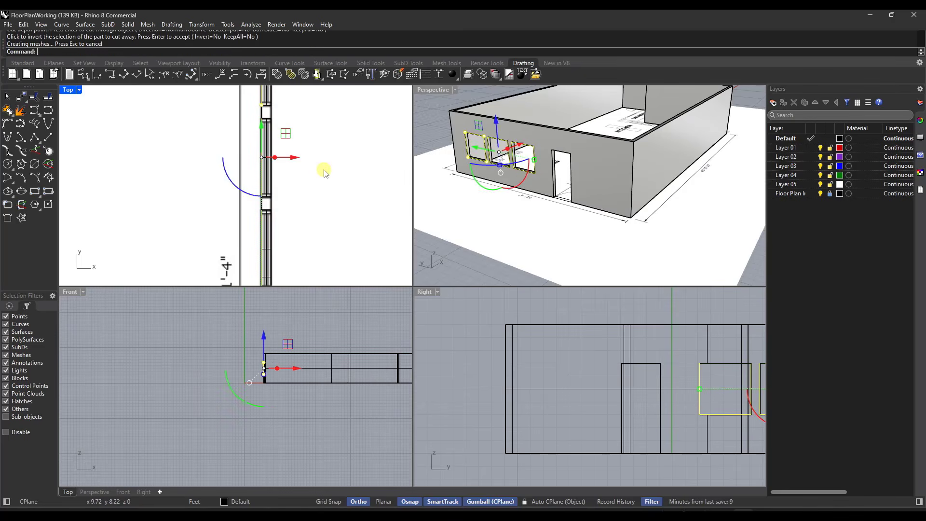
# Step: Examine the window and door openings in the left wall from several angles and in the side elevation
pyautogui.scroll(5, 525, 154)
pyautogui.scroll(-5, 525, 155)
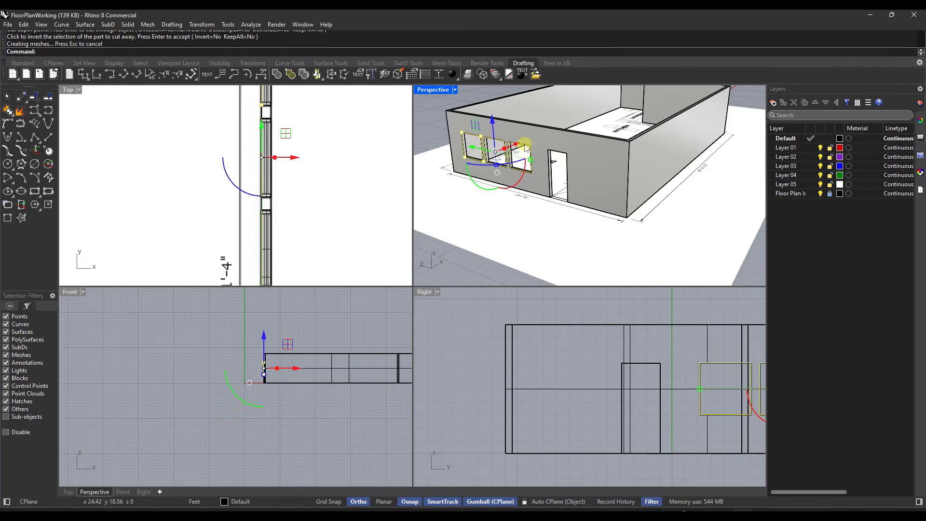
pyautogui.moveTo(551, 164); pyautogui.dragTo(542, 167, button='right')
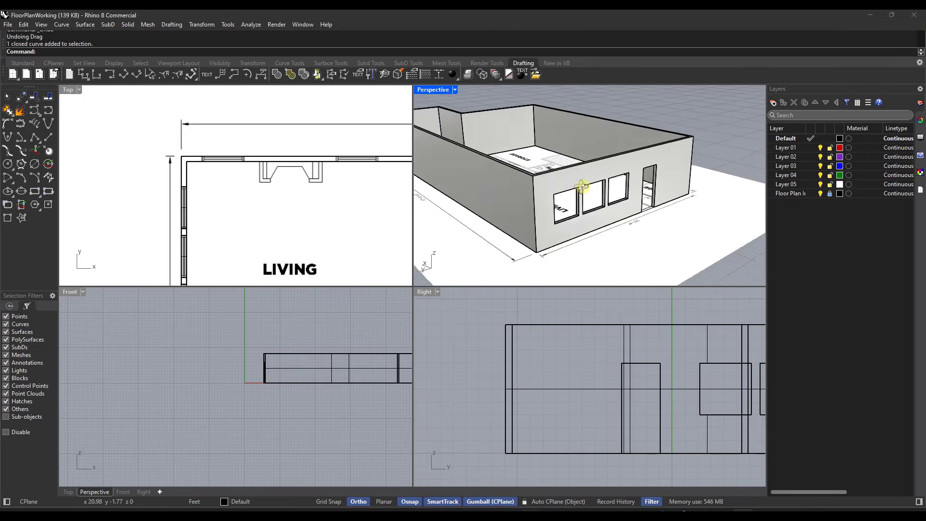
pyautogui.moveTo(584, 193); pyautogui.dragTo(538, 182, button='right')
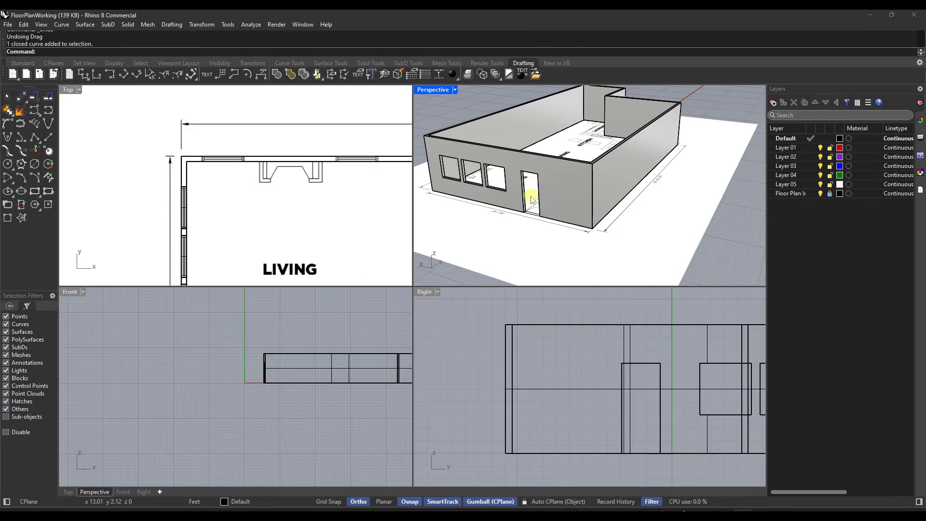
pyautogui.scroll(2, 538, 188)
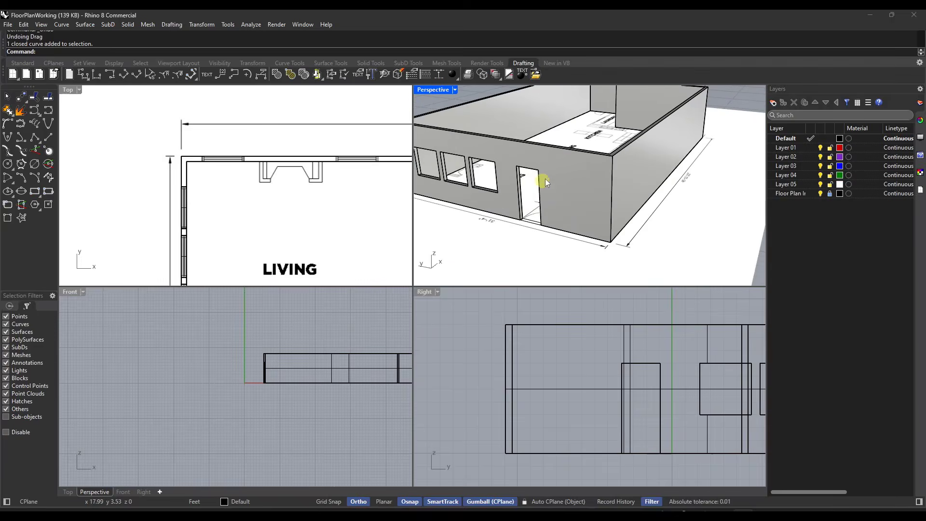
pyautogui.scroll(-2, 541, 183)
pyautogui.scroll(4, 540, 183)
pyautogui.scroll(-3, 555, 153)
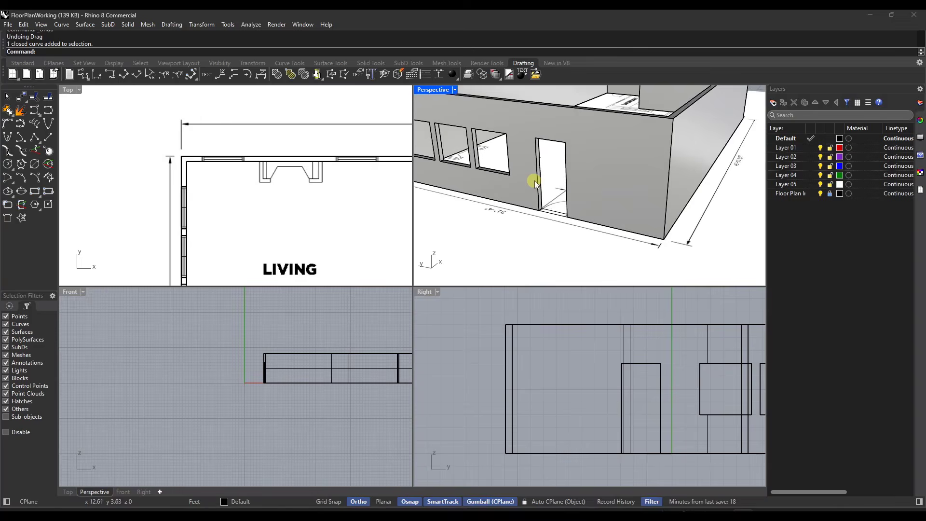
pyautogui.scroll(2, 533, 182)
pyautogui.scroll(-3, 546, 386)
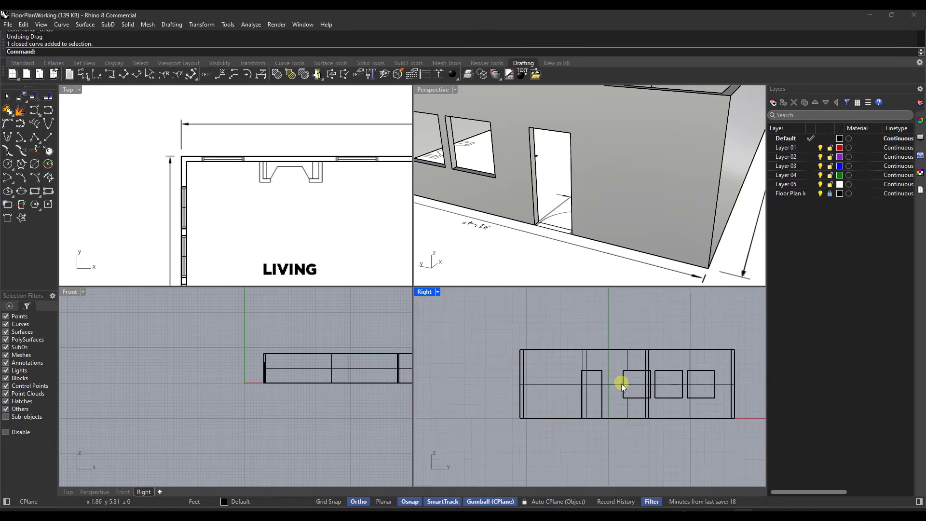
pyautogui.scroll(3, 620, 381)
pyautogui.scroll(3, 537, 162)
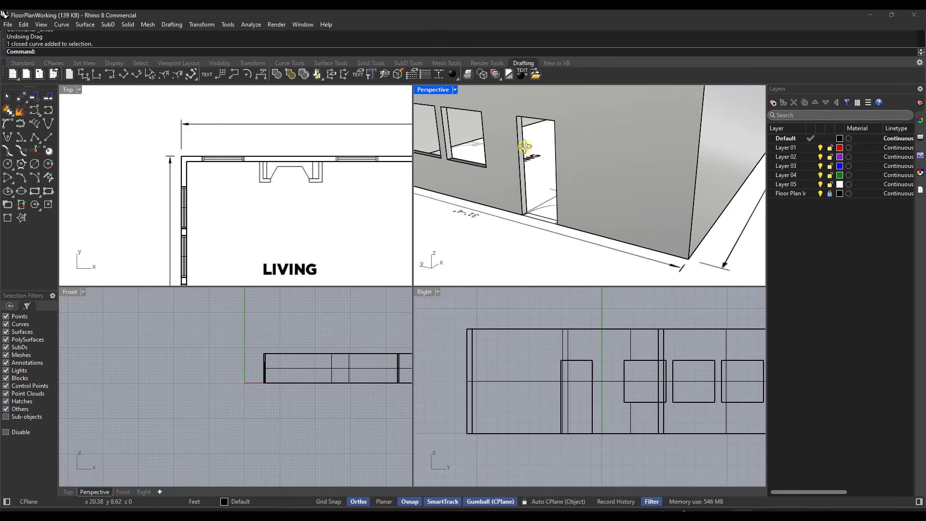
# Step: Try to move the closed door outline away from the wall opening, then undo the move
pyautogui.click(523, 206)
pyautogui.scroll(3, 558, 114)
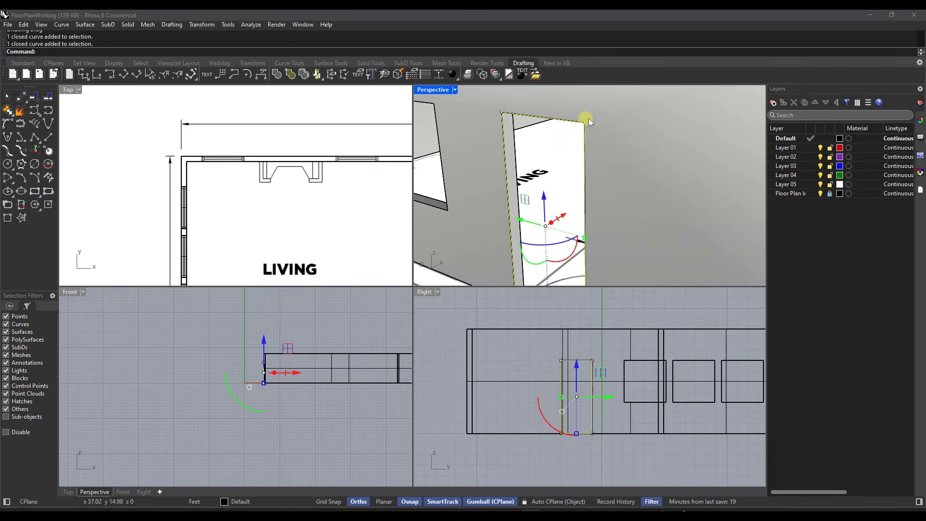
pyautogui.scroll(-3, 586, 121)
pyautogui.scroll(3, 588, 151)
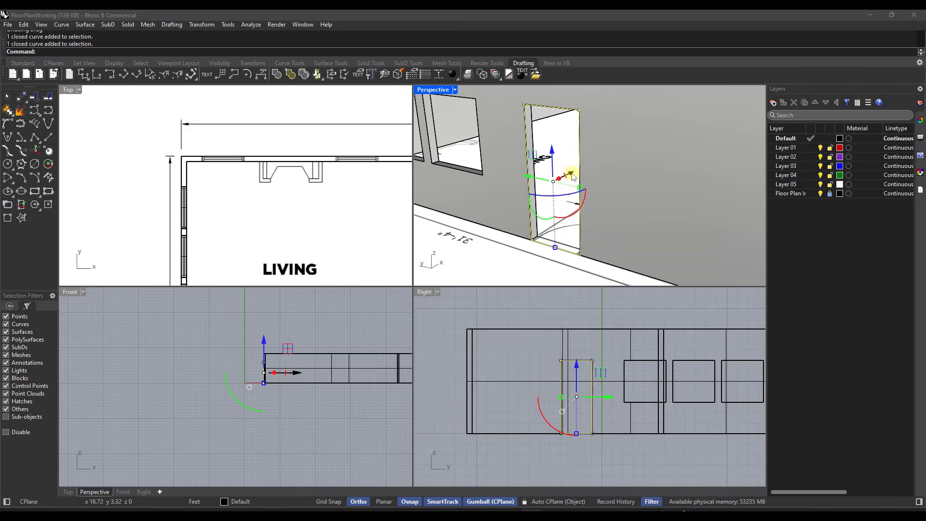
pyautogui.moveTo(571, 177); pyautogui.dragTo(559, 184)
pyautogui.hotkey('ctrl', 'z')
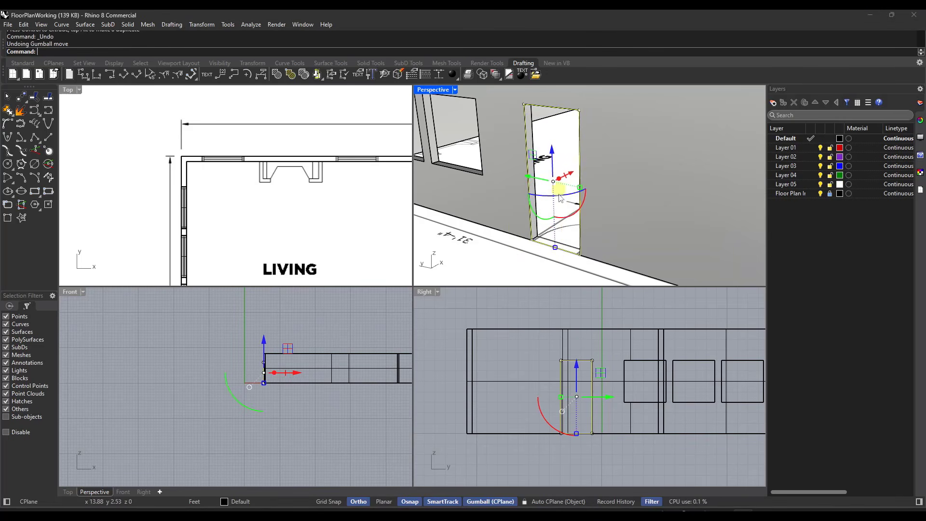
# Step: Remove the bottom segment of the door outline with DeleteSubCrv, from one bottom corner to the other
pyautogui.scroll(2, 555, 249)
pyautogui.scroll(3, 555, 248)
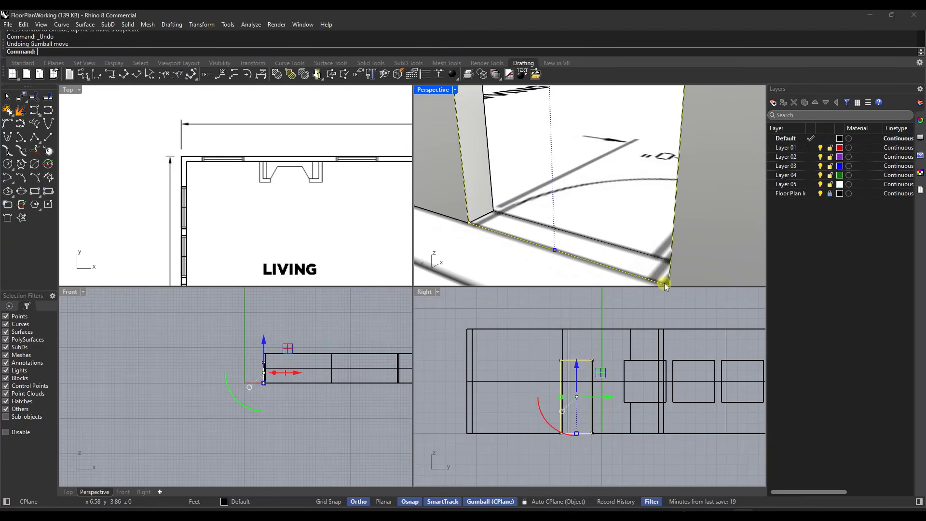
pyautogui.scroll(-3, 624, 227)
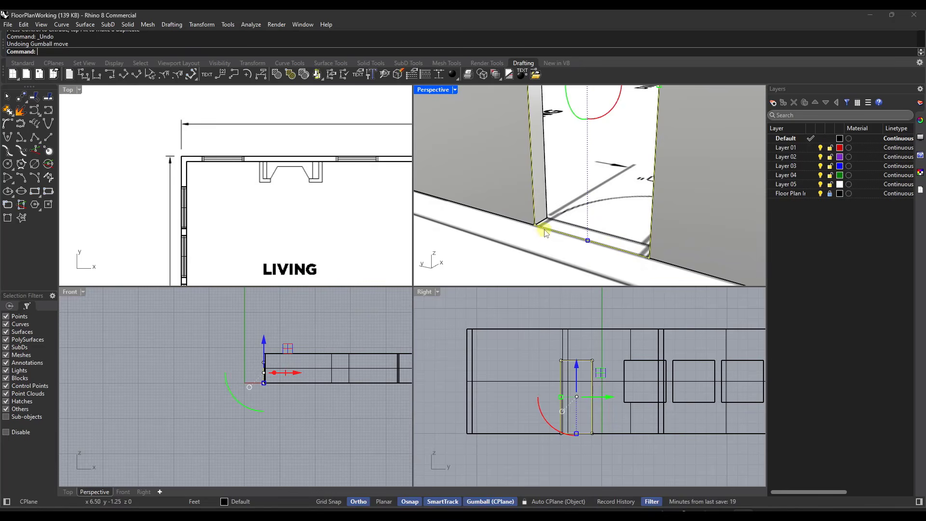
pyautogui.scroll(2, 545, 232)
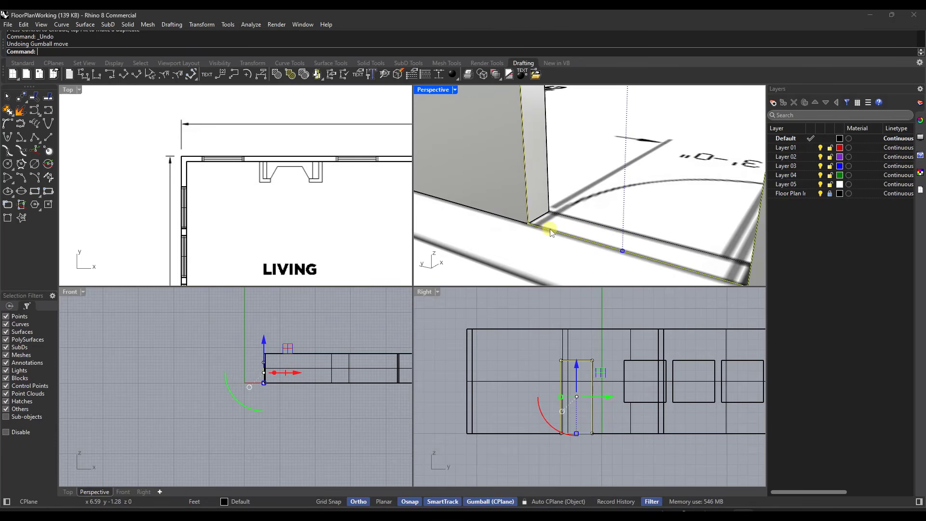
pyautogui.scroll(-2, 557, 228)
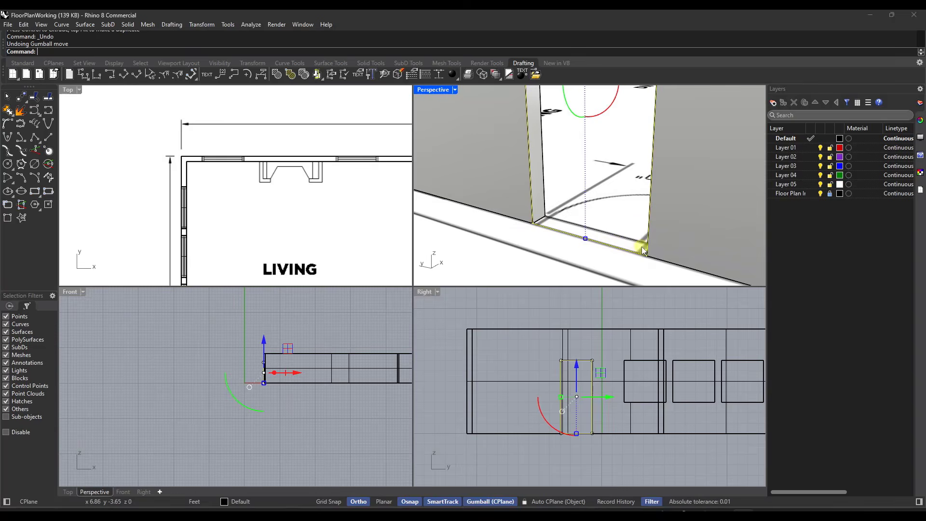
pyautogui.scroll(2, 640, 247)
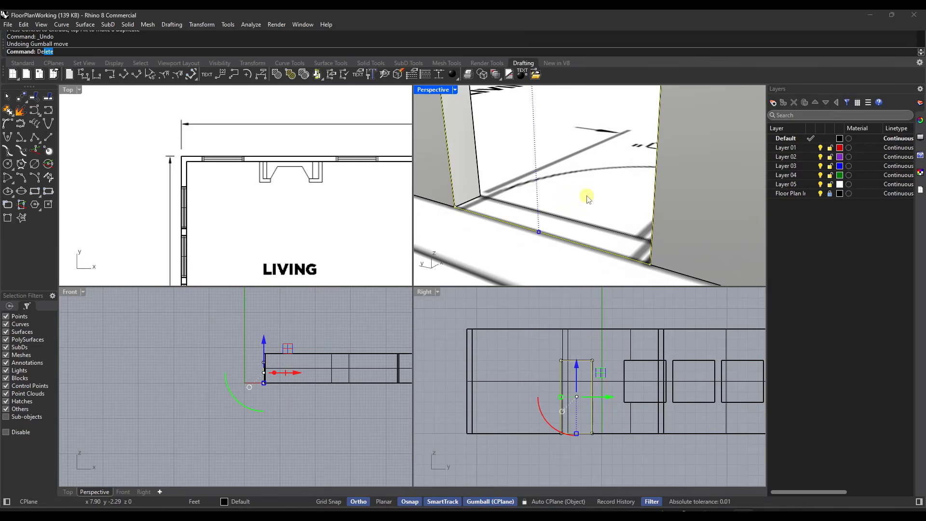
pyautogui.write('leteSub')
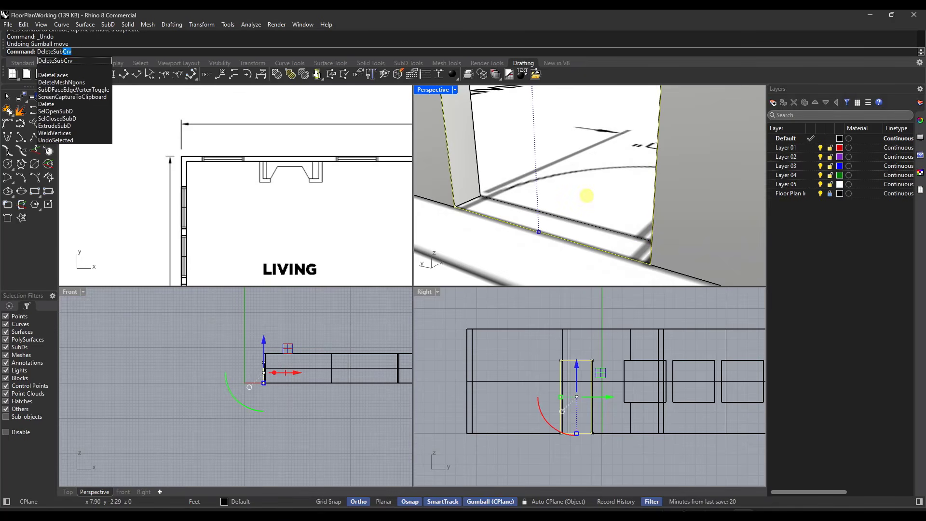
pyautogui.press('Return')
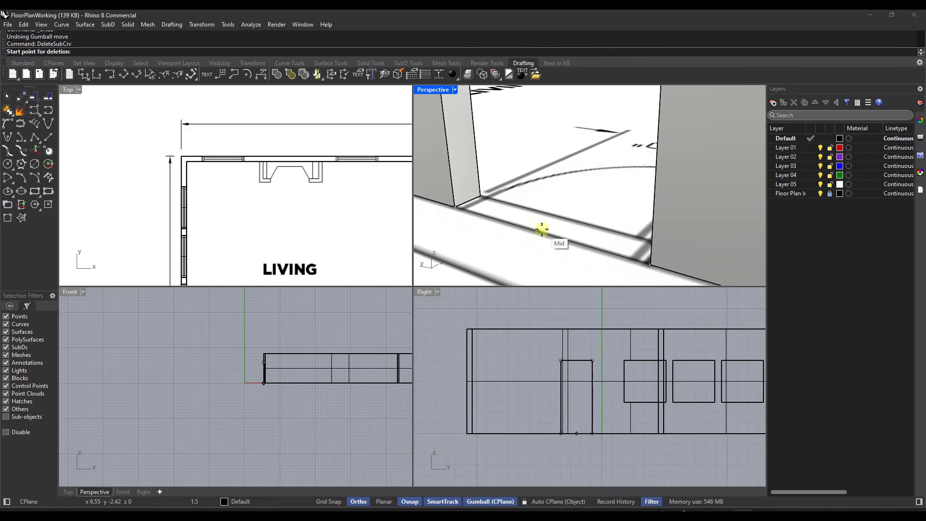
pyautogui.click(456, 206)
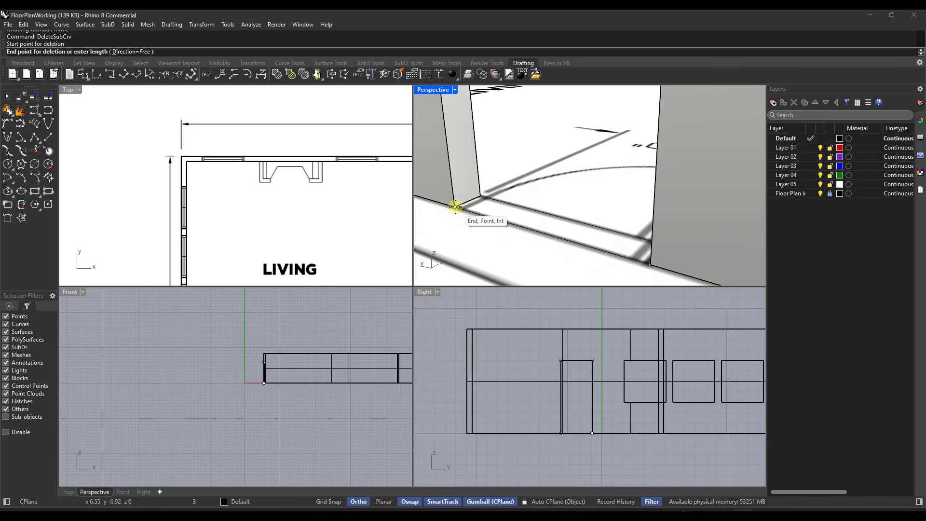
pyautogui.click(651, 269)
# Step: Select the door outline and pull it temporarily out of the wall to check its open bottom, then cancel the move
pyautogui.click(548, 236)
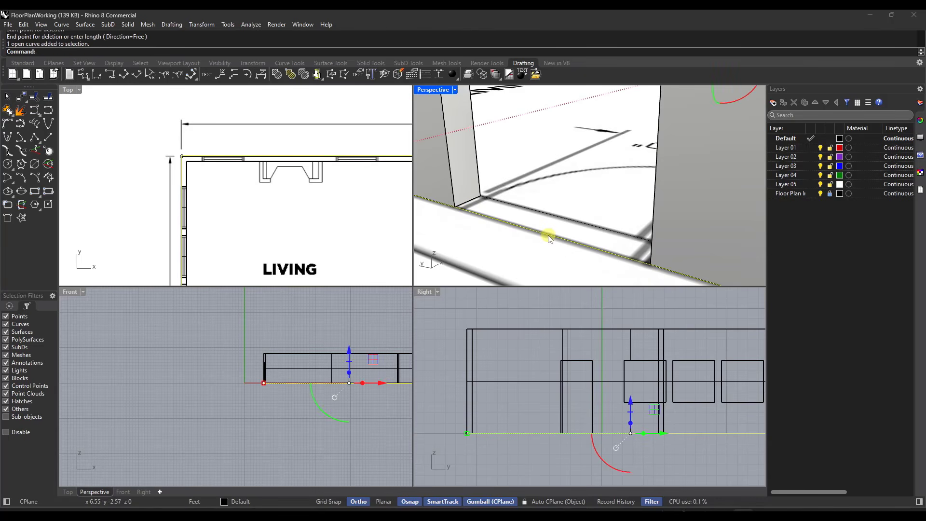
pyautogui.click(453, 183)
pyautogui.click(487, 206)
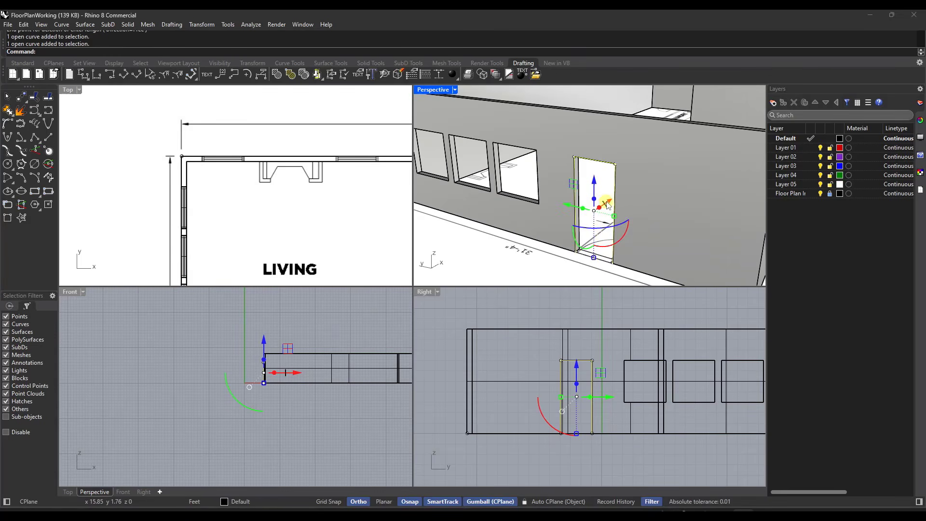
pyautogui.click(606, 205)
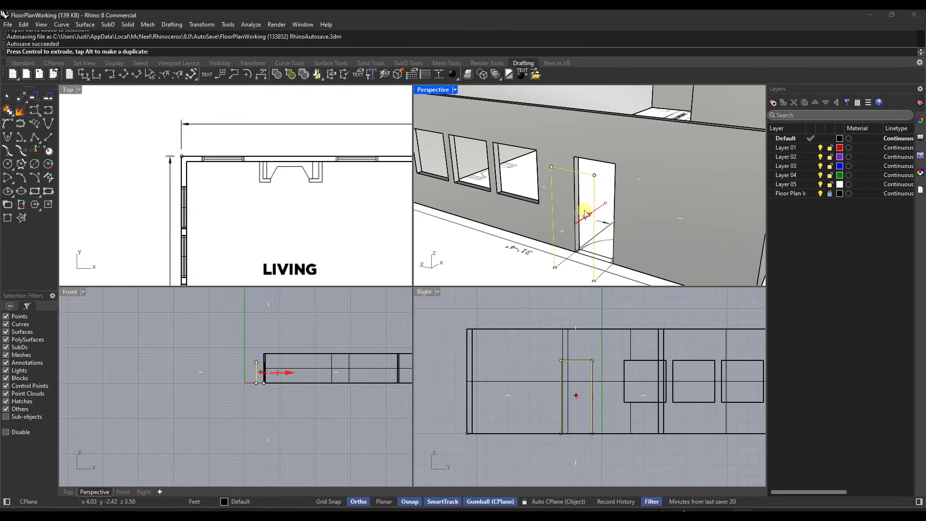
pyautogui.scroll(3, 604, 223)
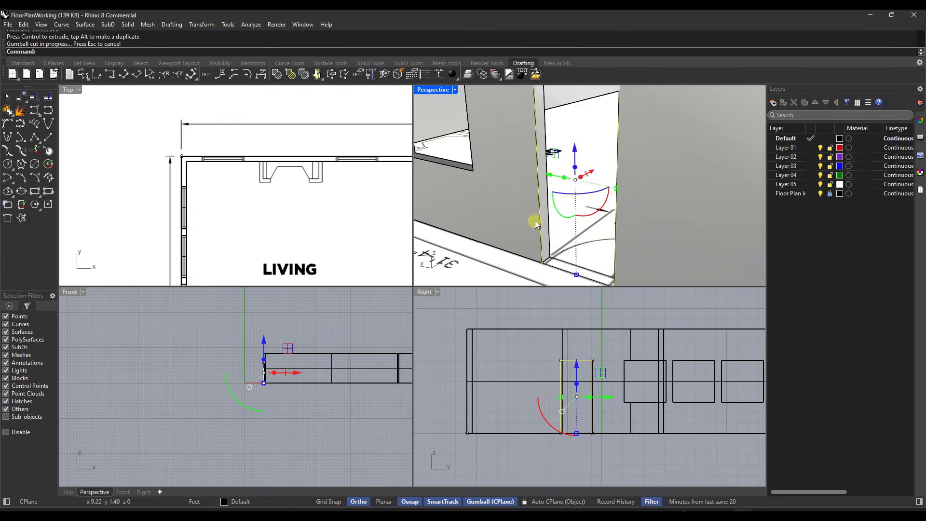
pyautogui.scroll(-2, 579, 193)
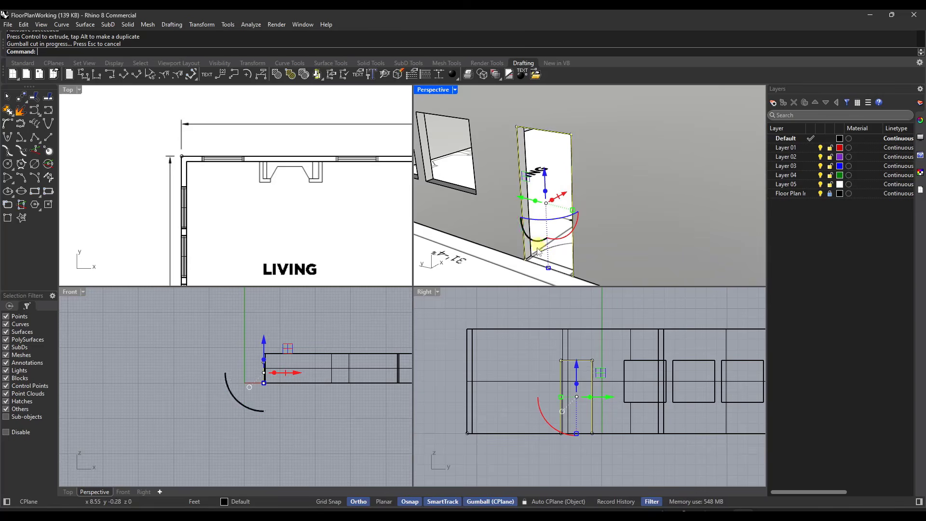
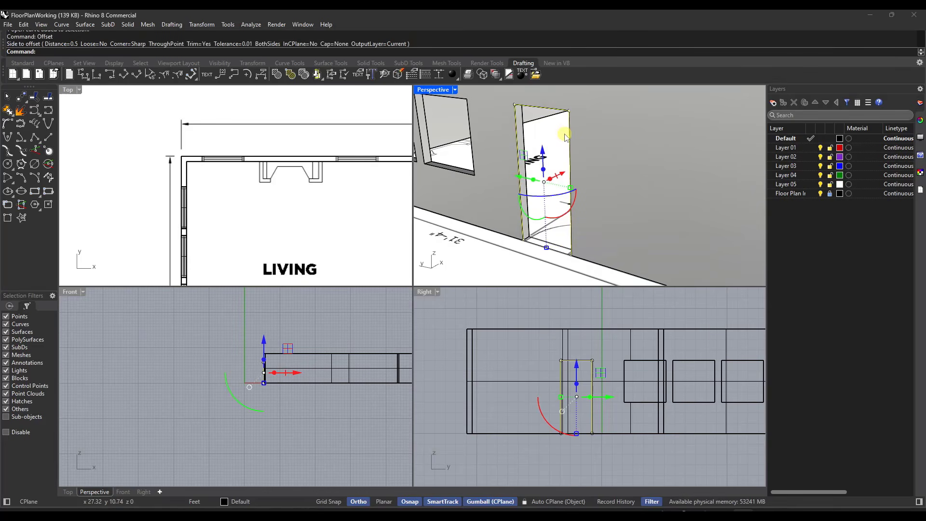
# Step: Start an offset of the open door outline and set the offset distance to 2"
pyautogui.press('Return')
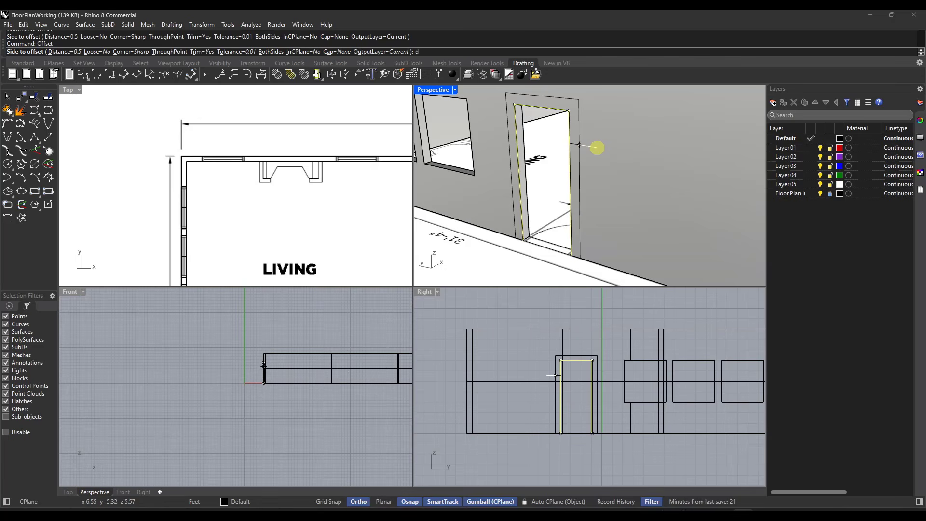
pyautogui.press('Return')
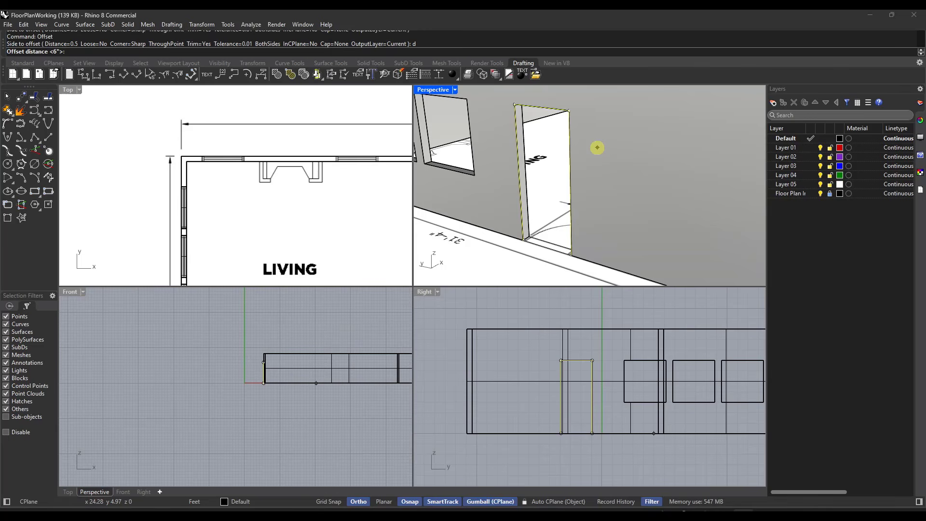
pyautogui.write('2')
pyautogui.press('Return')
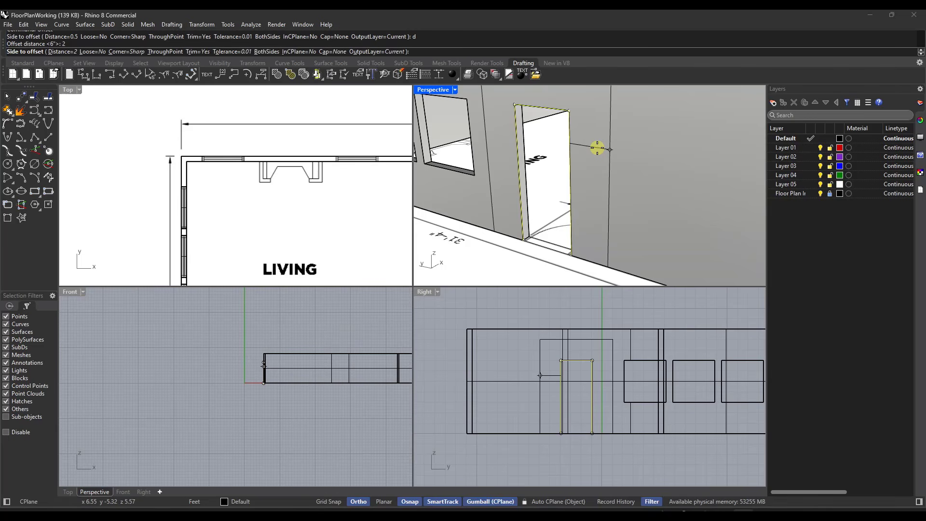
pyautogui.write('d')
pyautogui.press('Return')
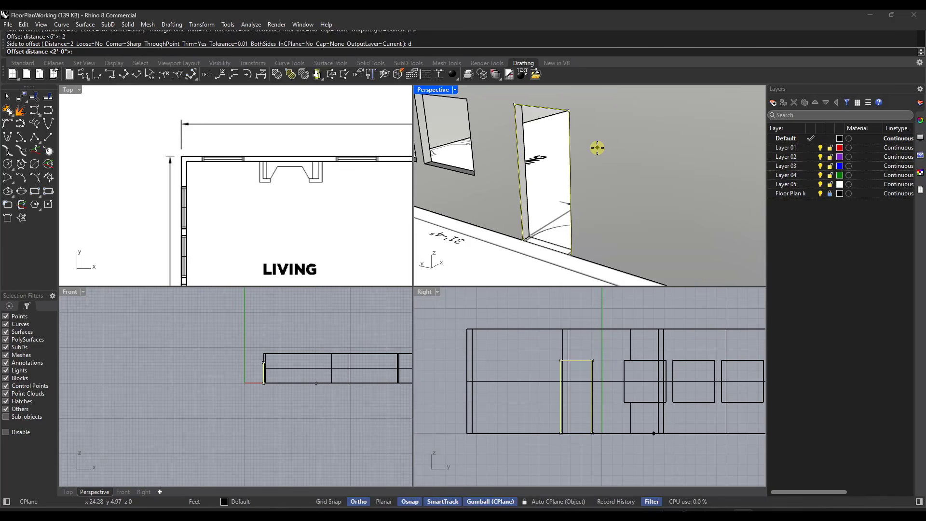
pyautogui.write('2"')
pyautogui.press('Return')
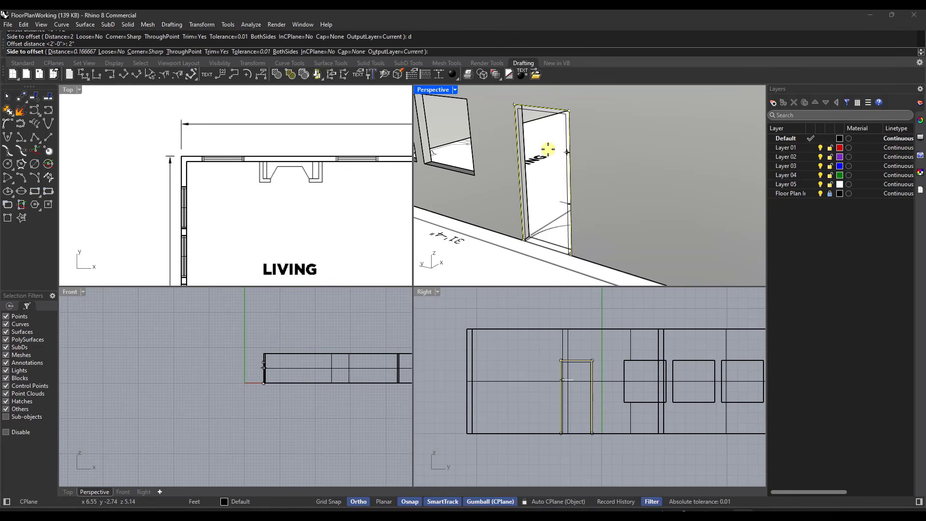
# Step: Set the offset cap to Flat and offset the door outline inward to form a closed frame profile
pyautogui.scroll(3, 576, 153)
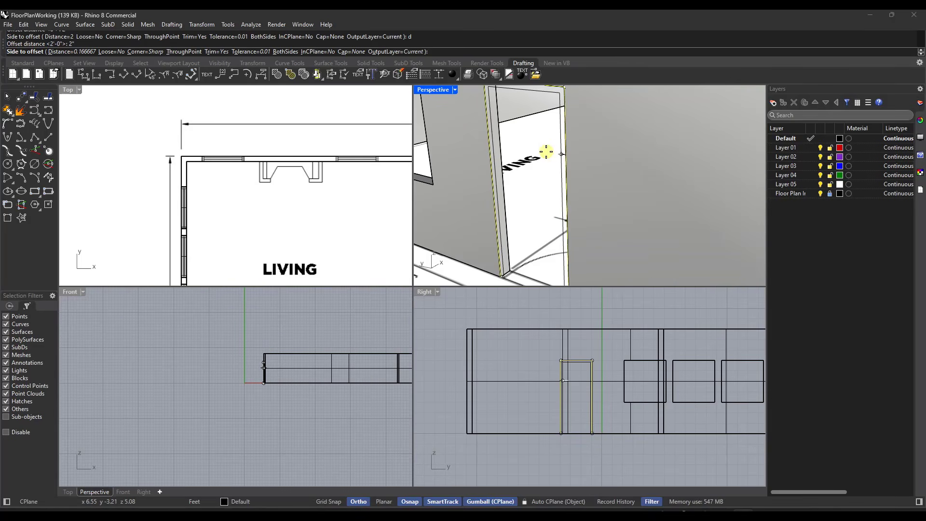
pyautogui.scroll(-5, 544, 150)
pyautogui.scroll(5, 543, 153)
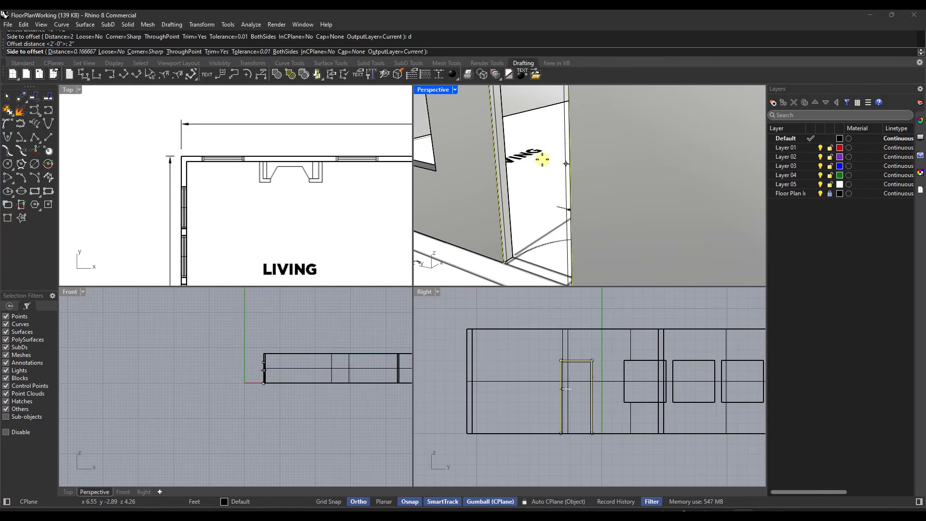
pyautogui.click(342, 51)
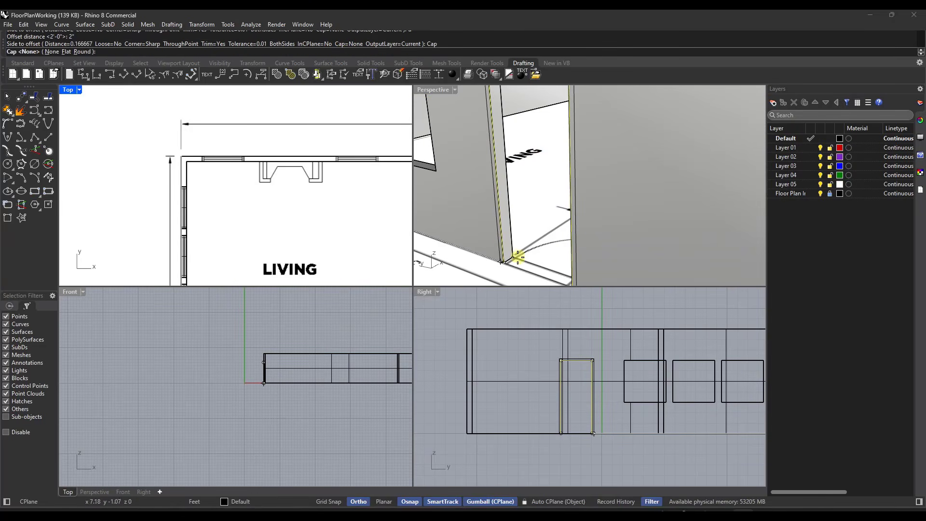
pyautogui.scroll(4, 517, 257)
pyautogui.scroll(-2, 508, 254)
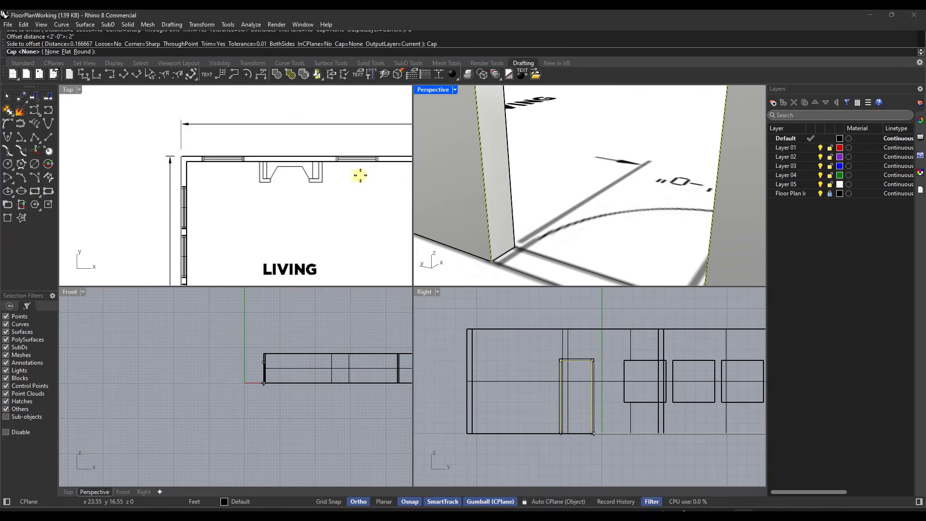
pyautogui.click(64, 51)
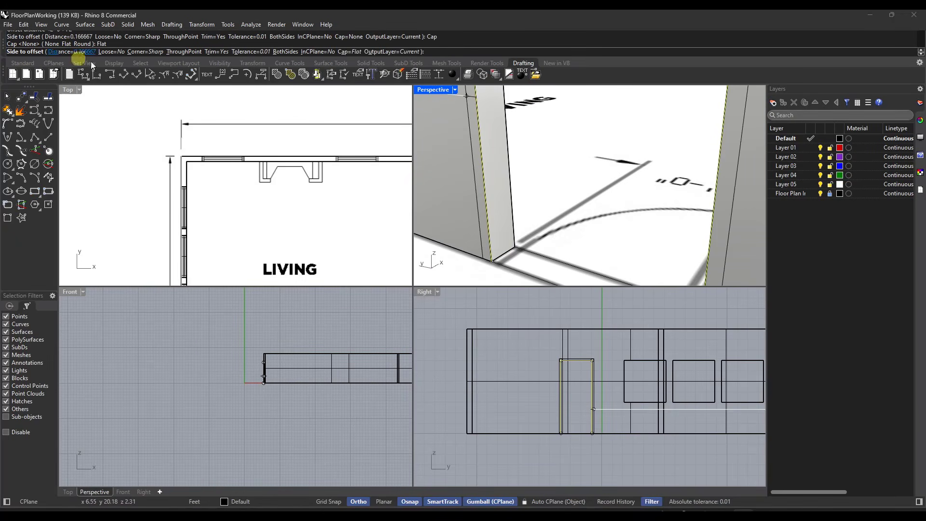
pyautogui.click(535, 248)
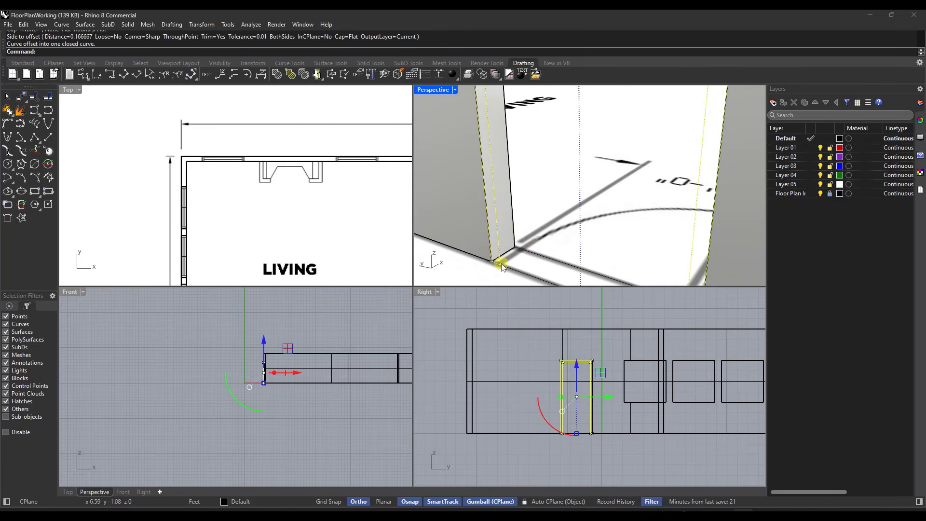
pyautogui.scroll(5, 502, 266)
pyautogui.scroll(-5, 501, 243)
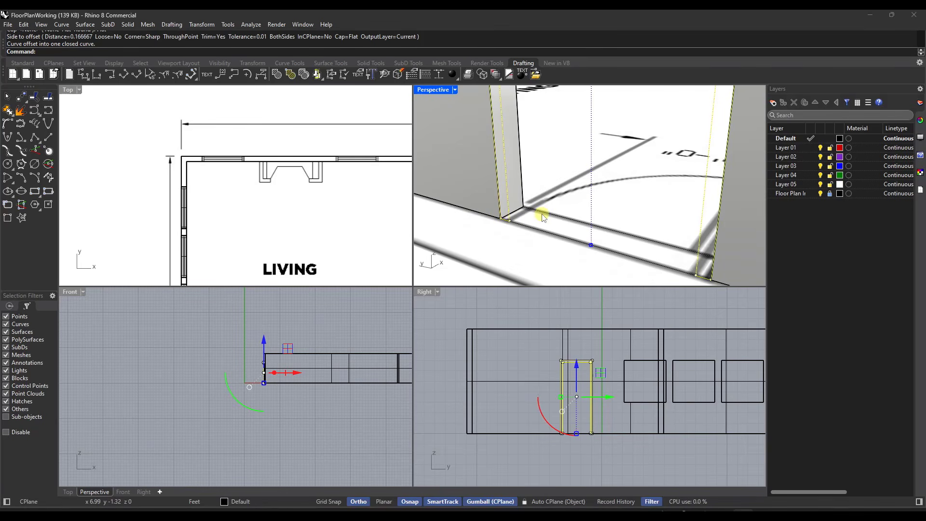
pyautogui.press('Return')
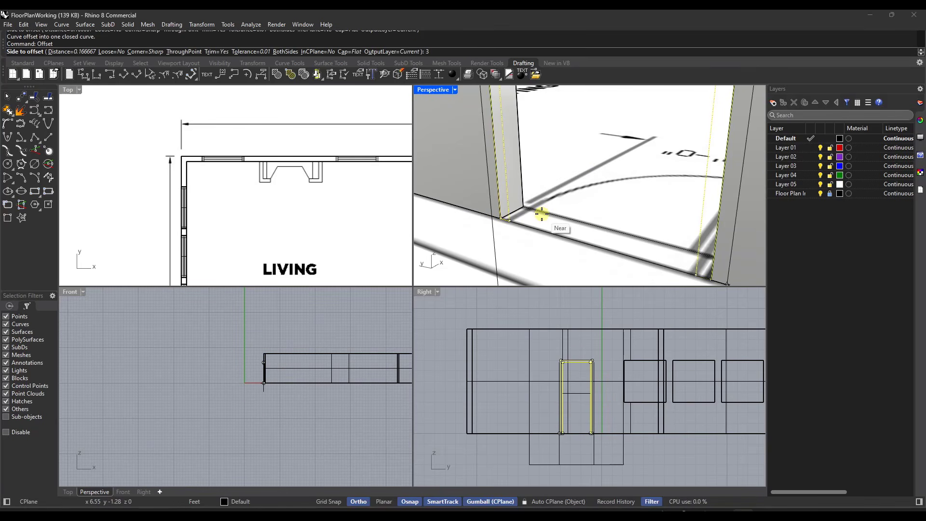
pyautogui.click(541, 214)
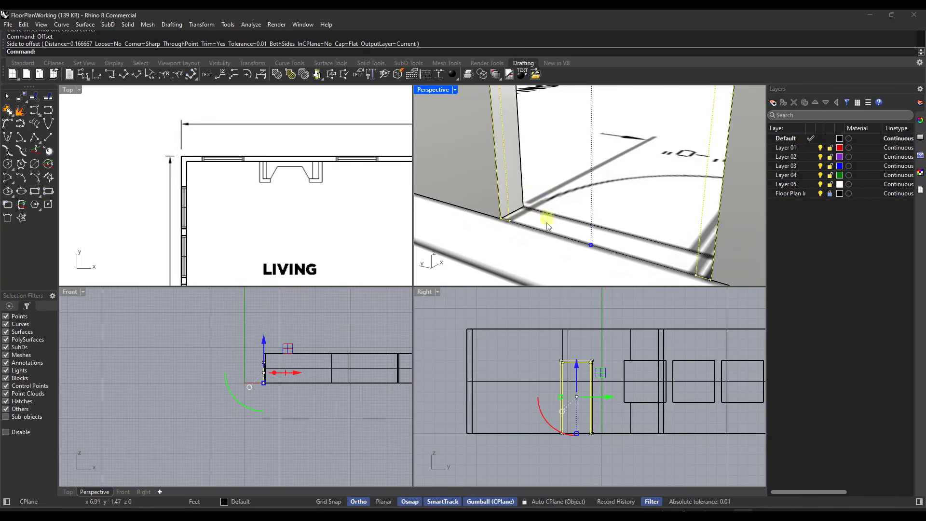
# Step: Extrude the closed door frame profile as a solid through the 6" wall, up to the interior wall face in the plan
pyautogui.click(511, 212)
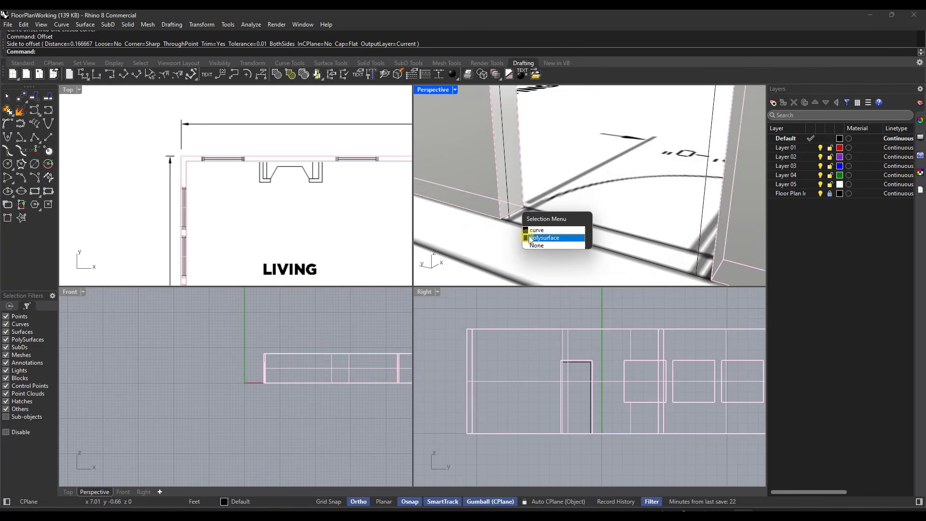
pyautogui.click(536, 230)
pyautogui.scroll(-3, 521, 202)
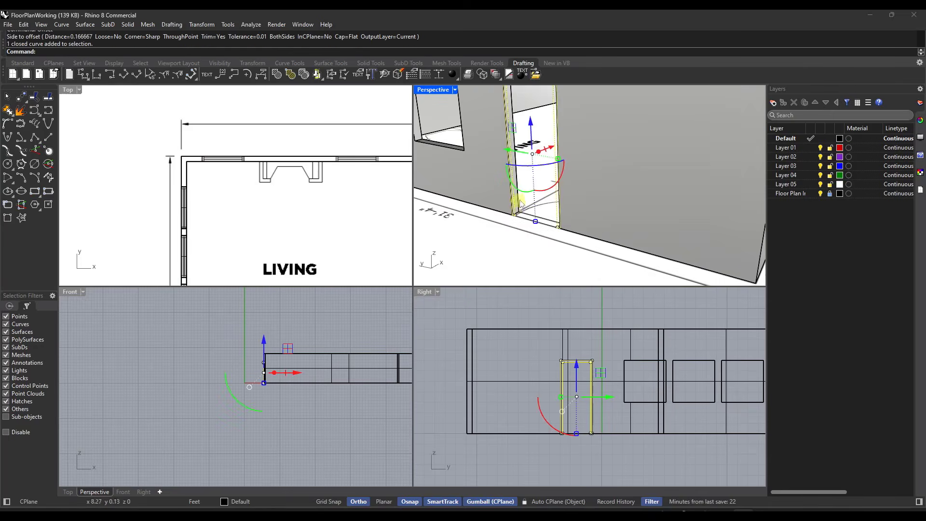
pyautogui.moveTo(521, 202); pyautogui.dragTo(530, 129, button='right')
pyautogui.scroll(-2, 507, 152)
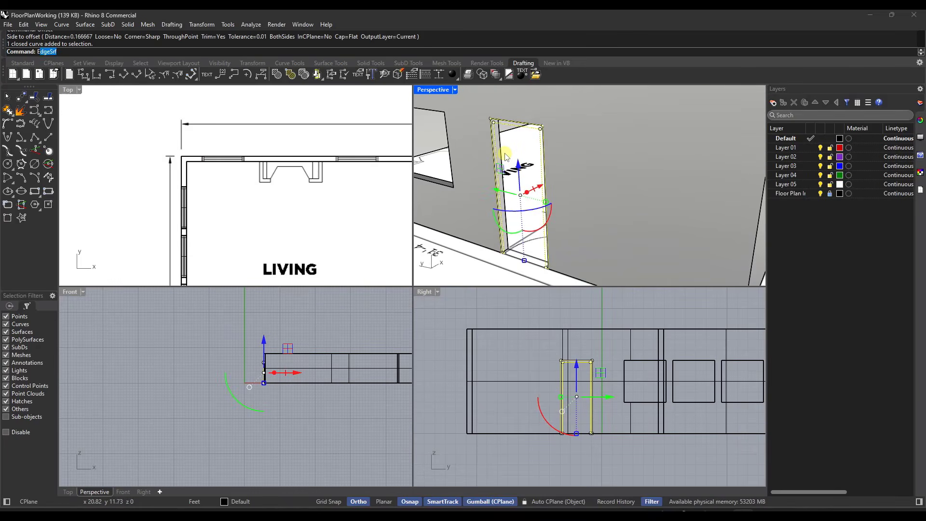
pyautogui.press('Return')
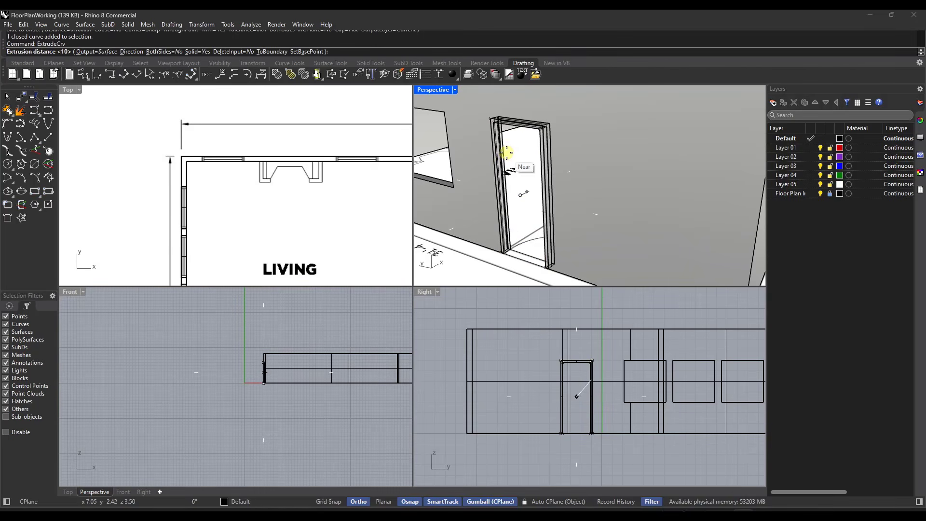
pyautogui.scroll(-5, 193, 217)
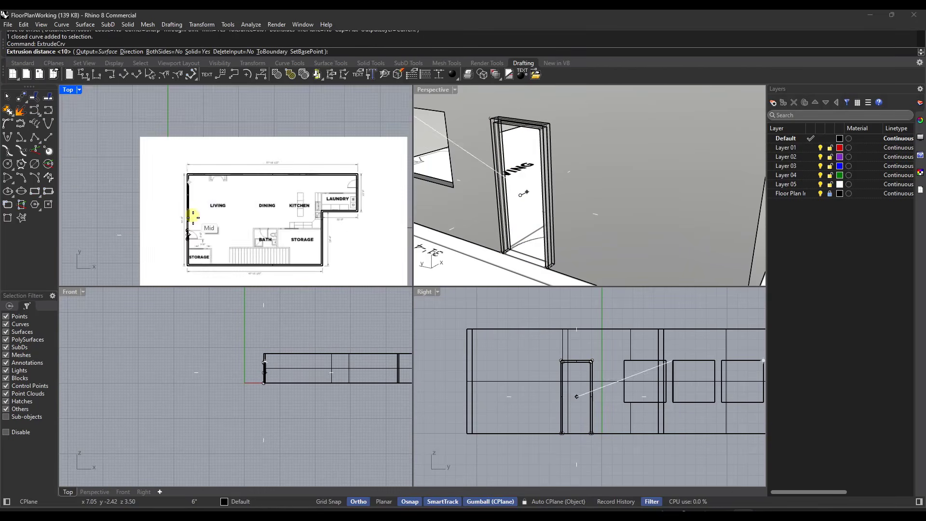
pyautogui.scroll(8, 193, 217)
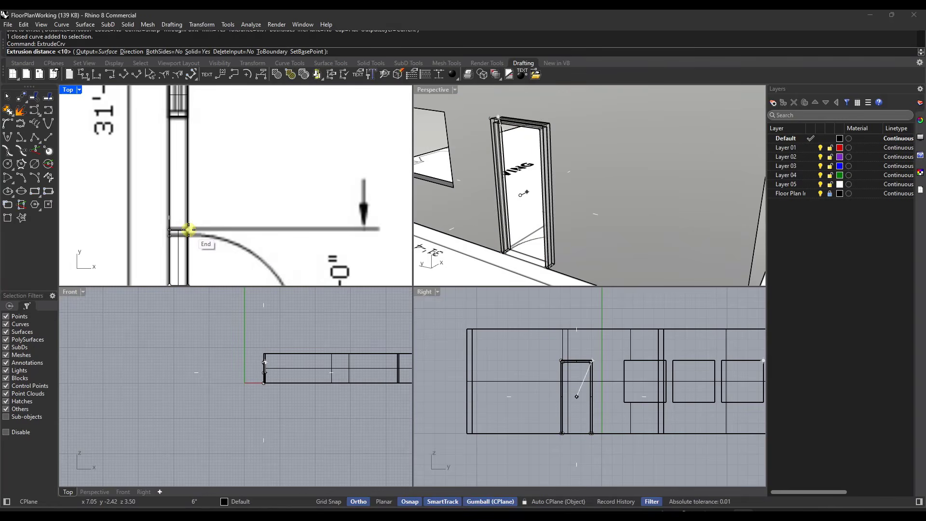
pyautogui.scroll(-4, 228, 205)
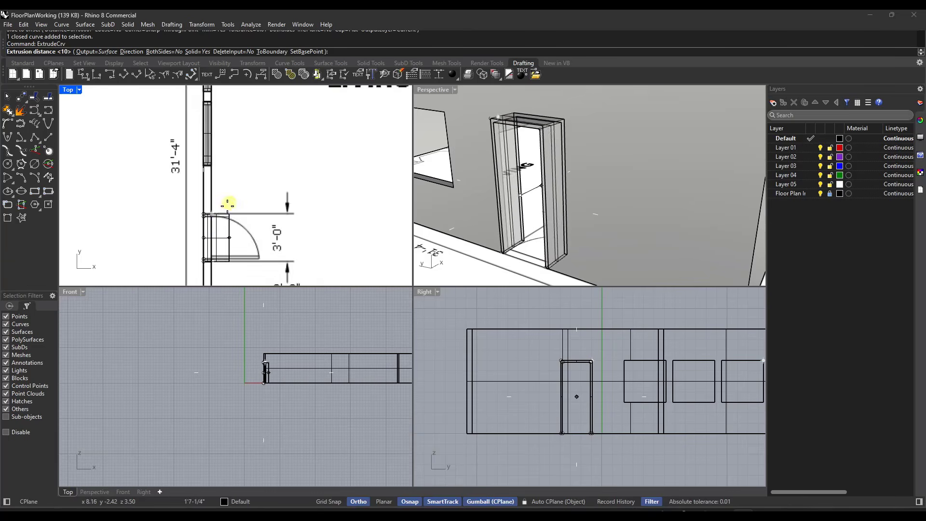
pyautogui.scroll(2, 212, 226)
pyautogui.click(213, 209)
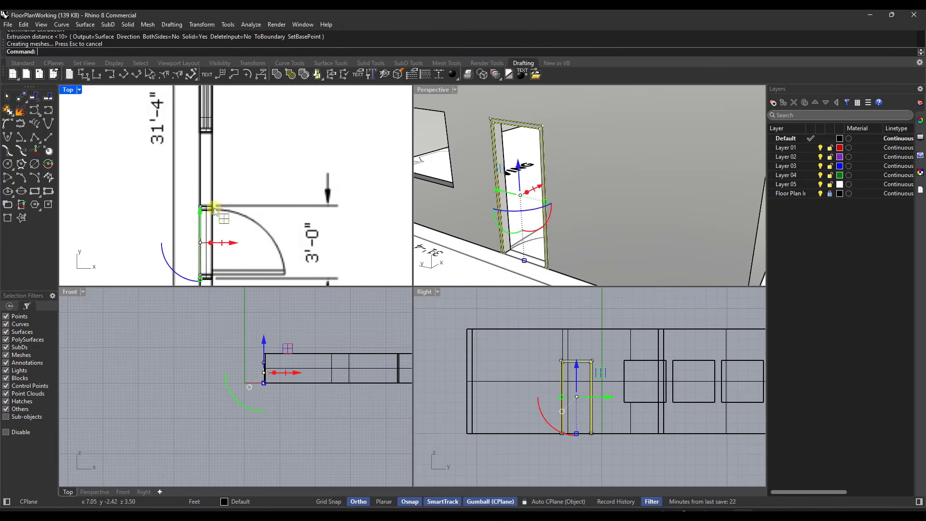
# Step: Examine the extruded door frame in its opening, select it, and compare it with the door swing on the floor plan
pyautogui.scroll(4, 540, 128)
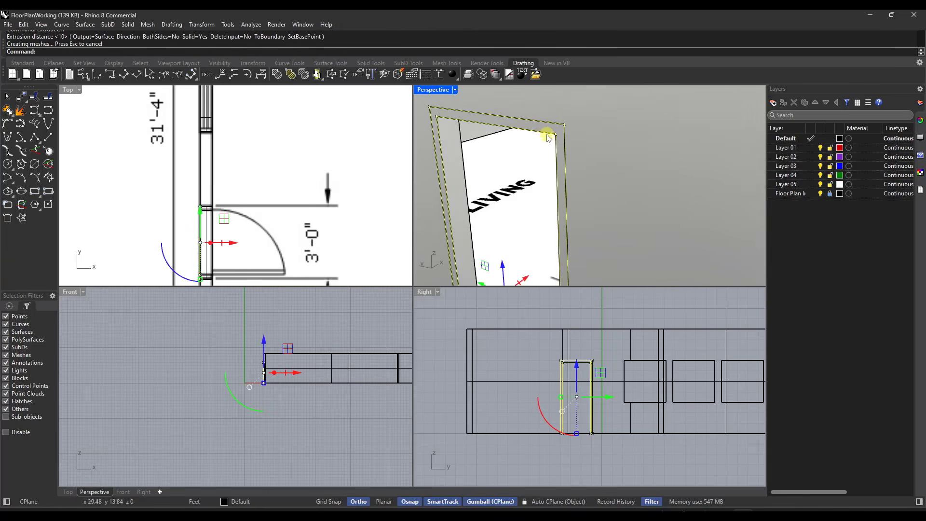
pyautogui.scroll(-2, 549, 137)
pyautogui.scroll(-3, 550, 140)
pyautogui.scroll(5, 511, 214)
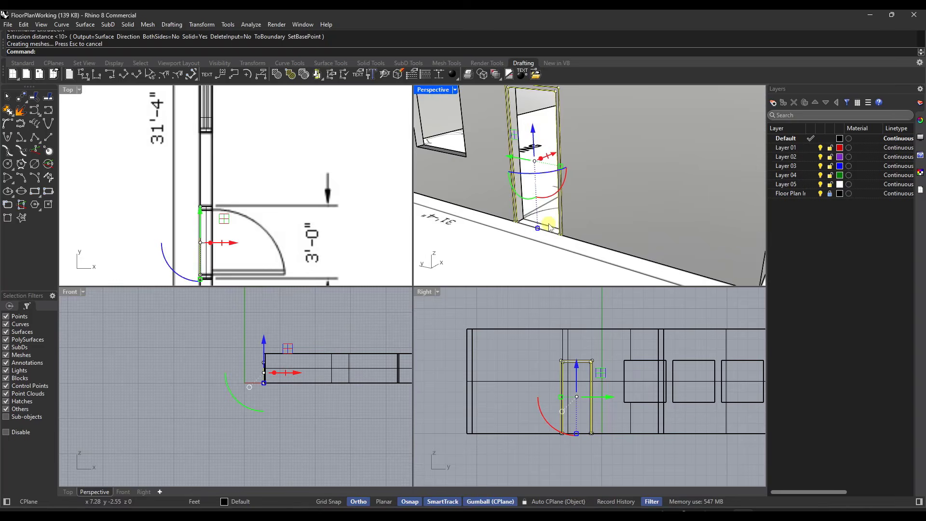
pyautogui.scroll(-5, 517, 215)
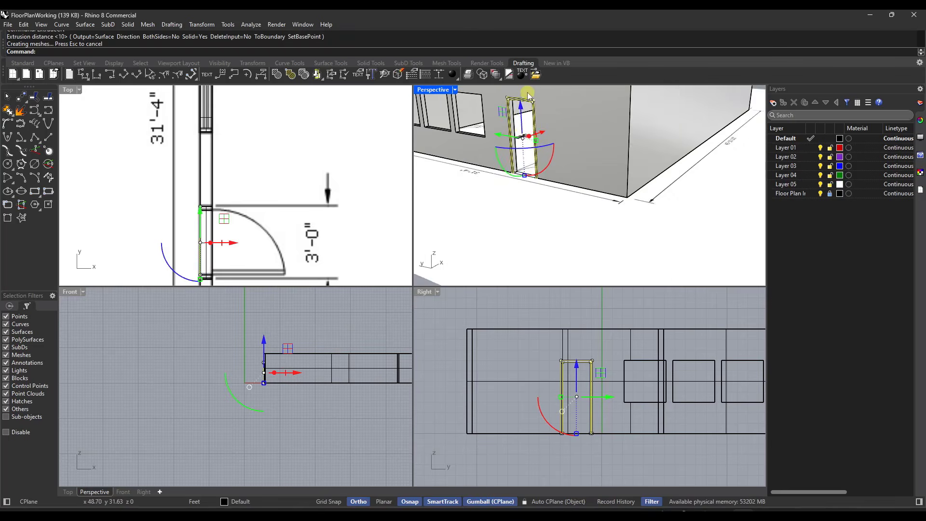
pyautogui.scroll(-7, 501, 206)
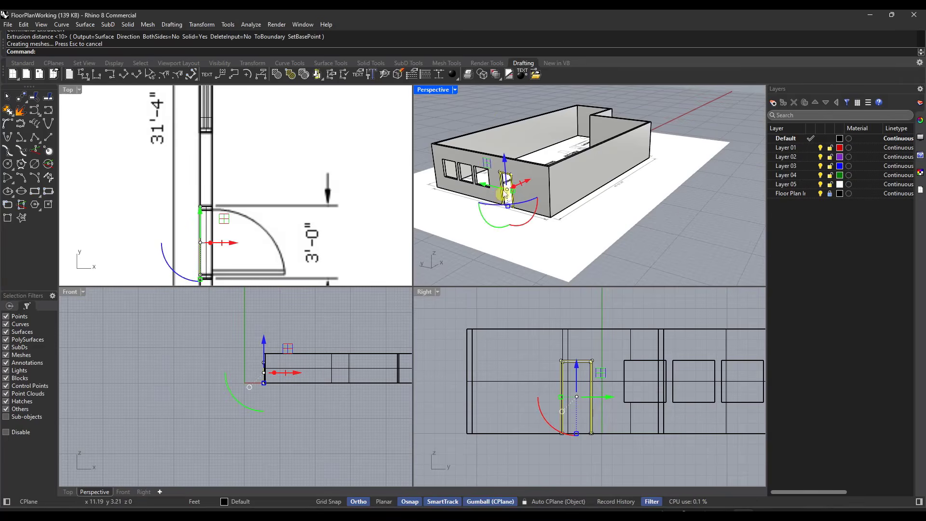
pyautogui.click(484, 112)
pyautogui.scroll(9, 507, 178)
pyautogui.click(502, 149)
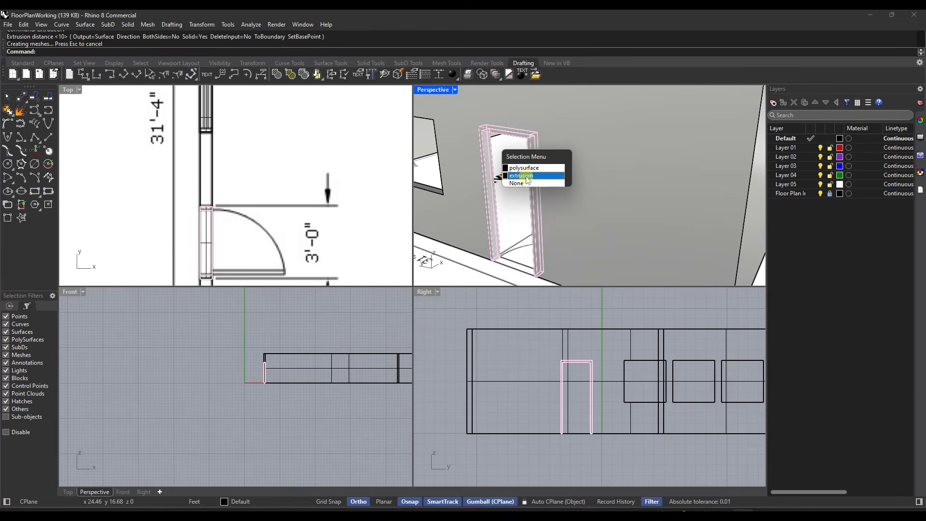
pyautogui.click(528, 179)
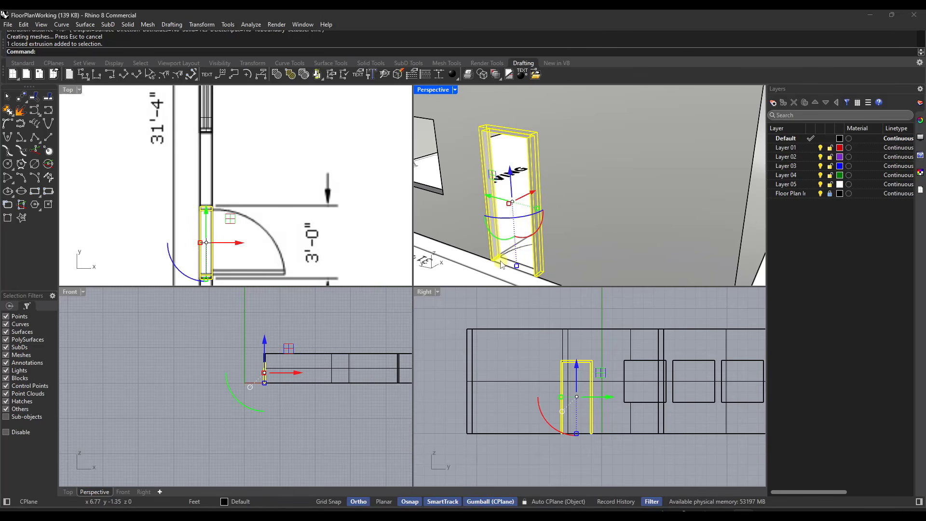
pyautogui.scroll(4, 195, 221)
pyautogui.scroll(-4, 219, 145)
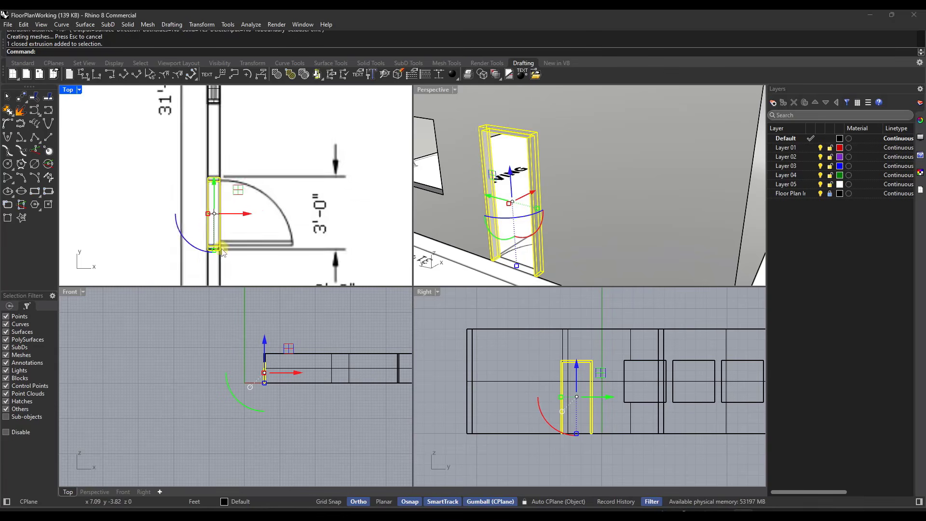
pyautogui.scroll(5, 220, 250)
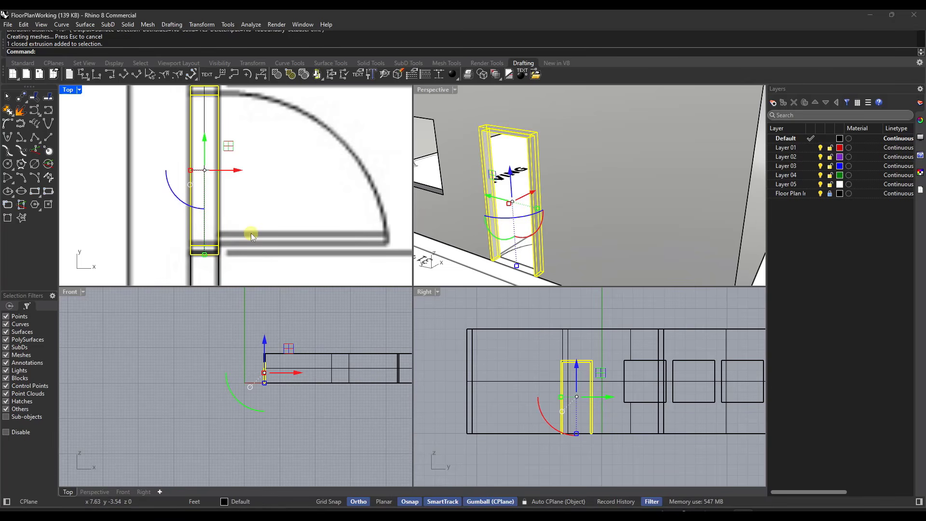
# Step: Draw a closed polyline for the door leaf, 2'8" long and 2" thick, from the frame's hinge-side inner corner along the plan's door line
pyautogui.press('Return')
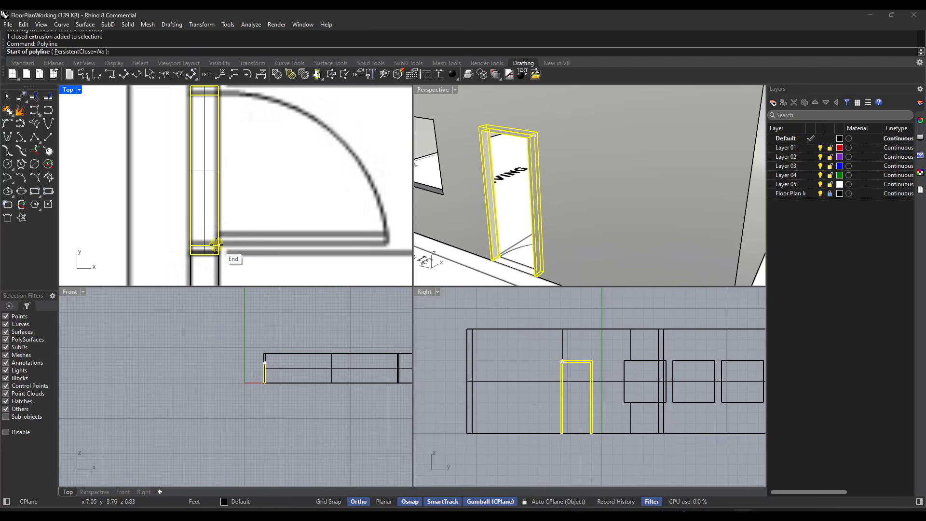
pyautogui.scroll(1, 562, 433)
pyautogui.scroll(4, 536, 278)
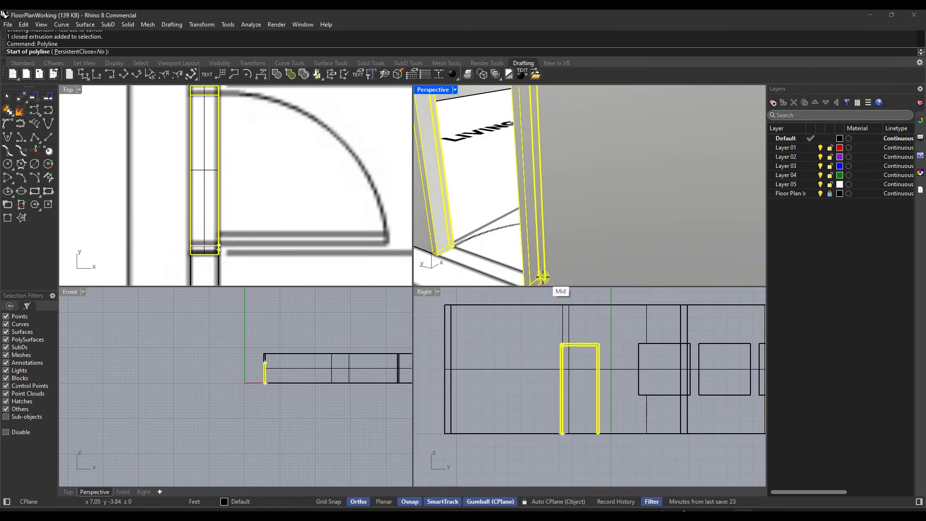
pyautogui.click(540, 277)
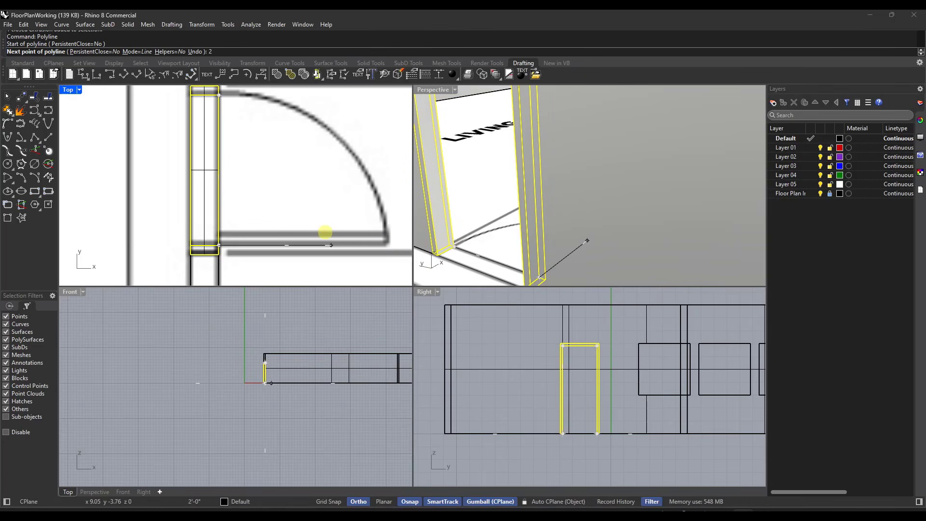
pyautogui.press('Return')
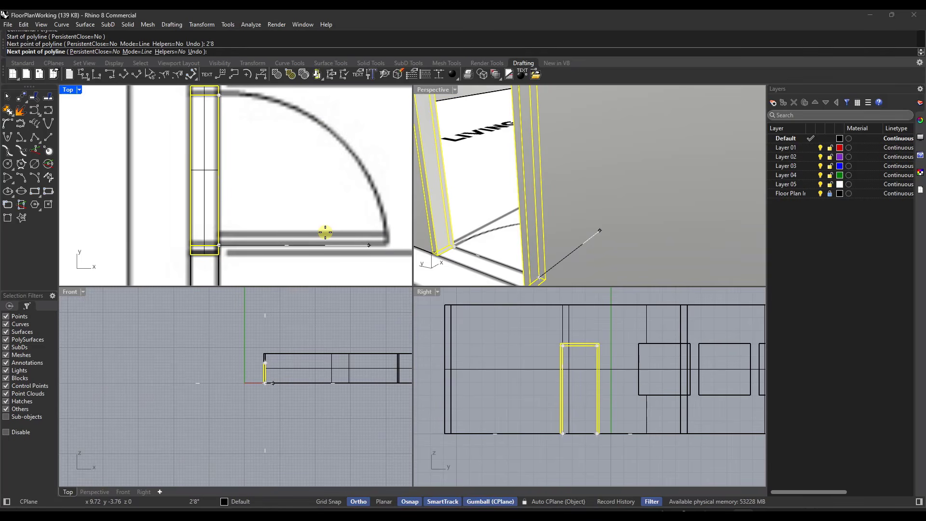
pyautogui.click(382, 204)
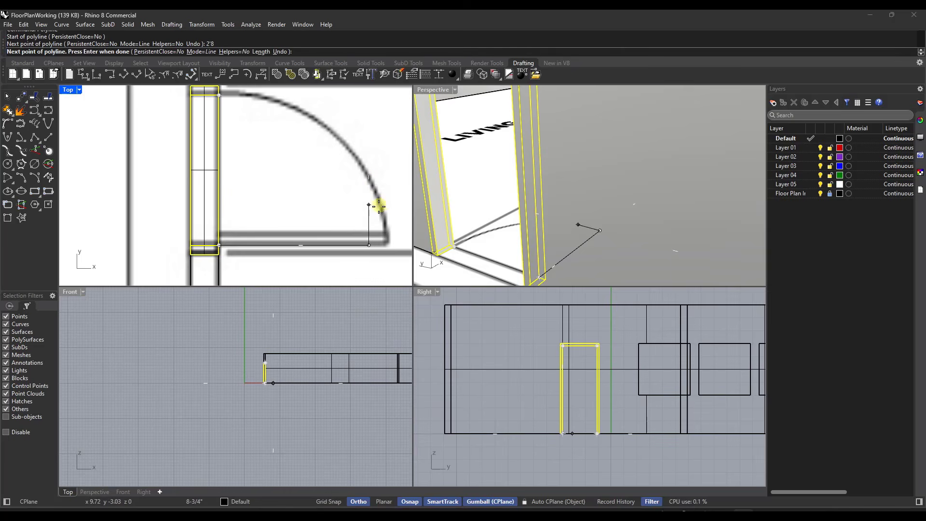
pyautogui.scroll(3, 364, 233)
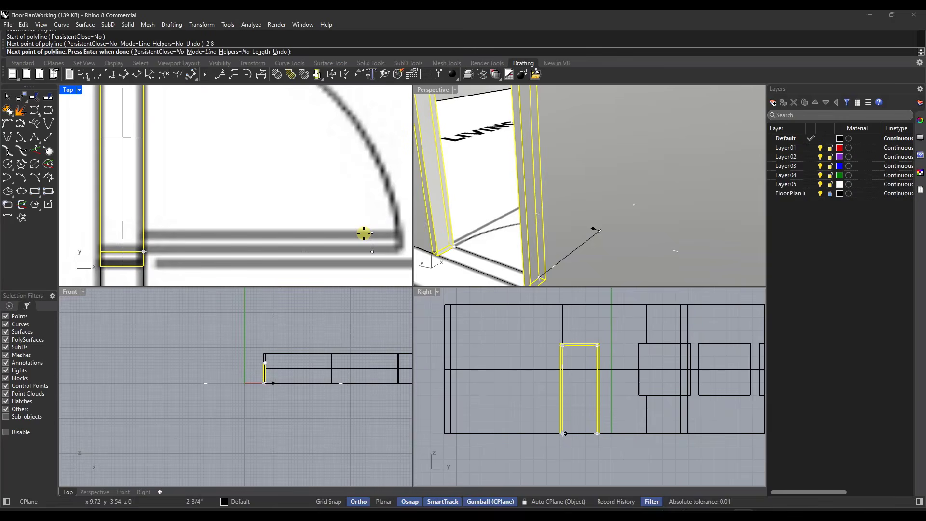
pyautogui.click(364, 234)
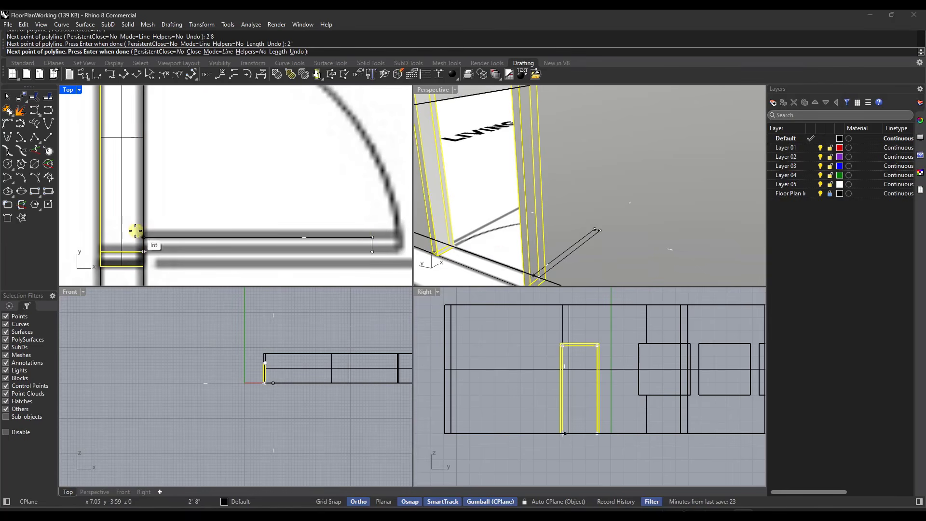
pyautogui.scroll(5, 511, 258)
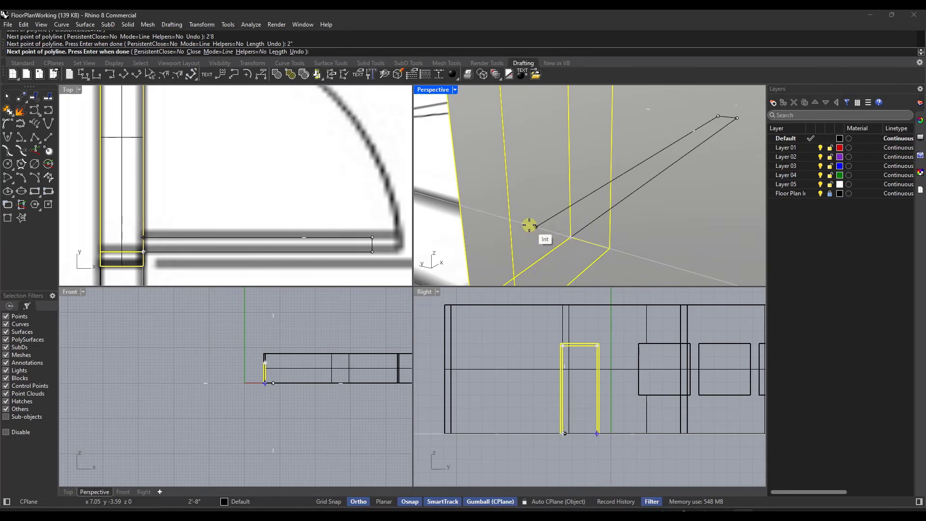
pyautogui.click(538, 229)
pyautogui.click(568, 239)
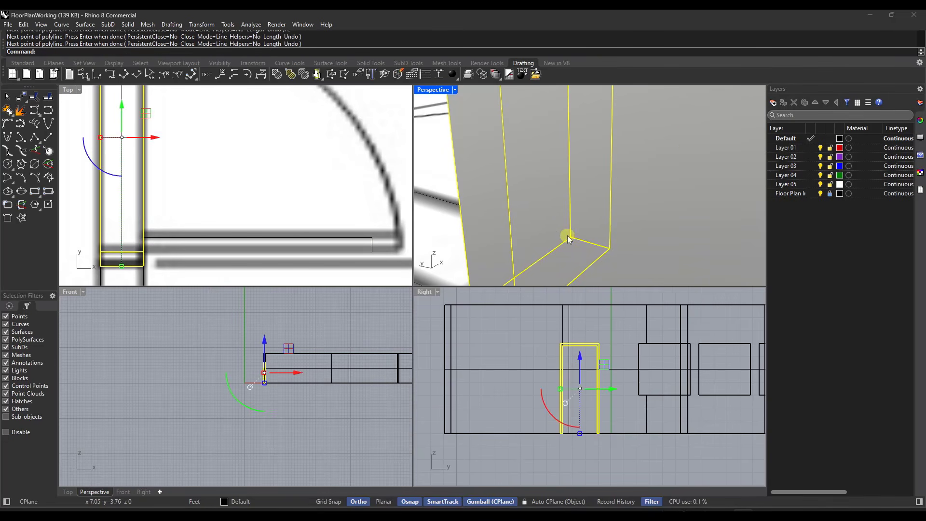
# Step: Extrude the closed door leaf outline as a solid up to the top of the frame's inner opening
pyautogui.click(239, 244)
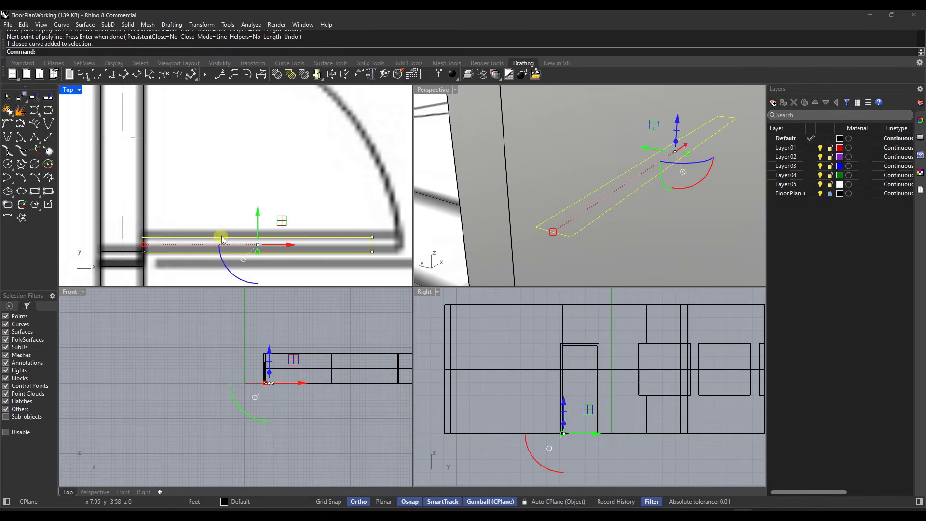
pyautogui.scroll(-8, 620, 176)
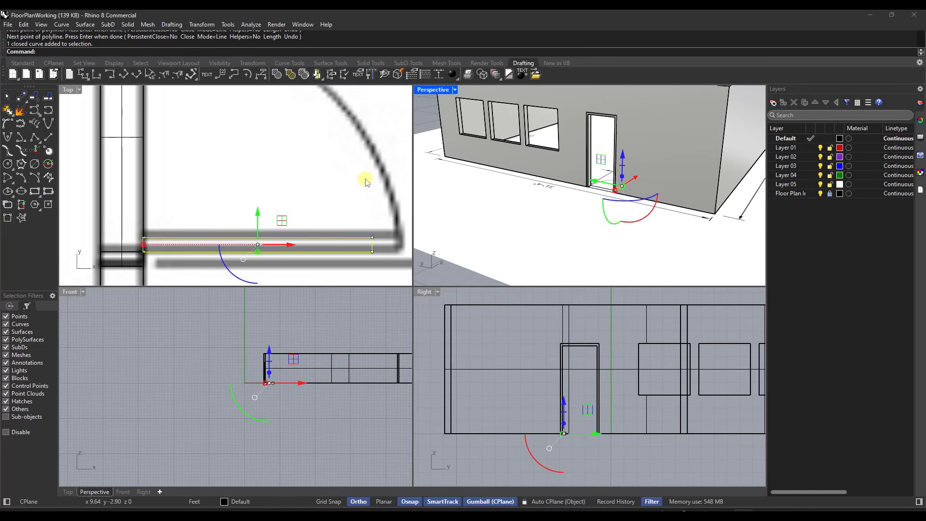
pyautogui.write('Extru')
pyautogui.press('Return')
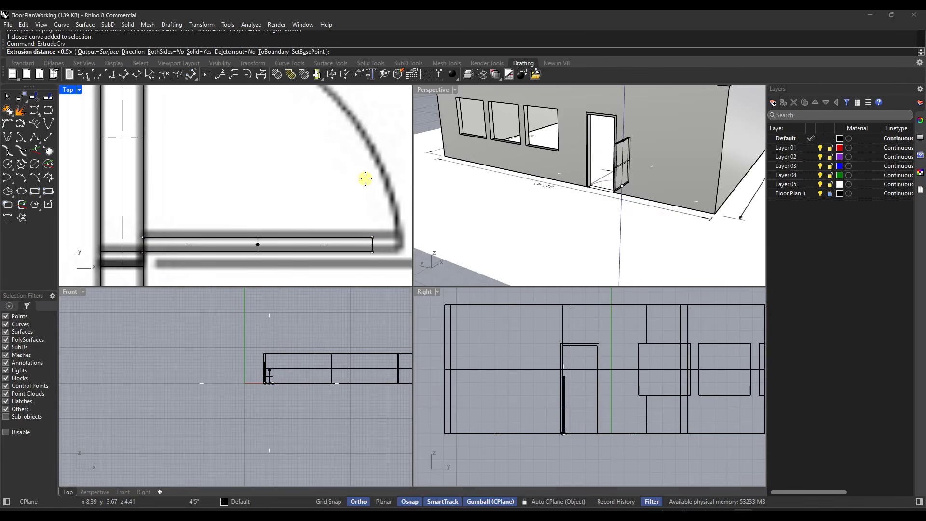
pyautogui.scroll(5, 585, 130)
pyautogui.scroll(-3, 585, 129)
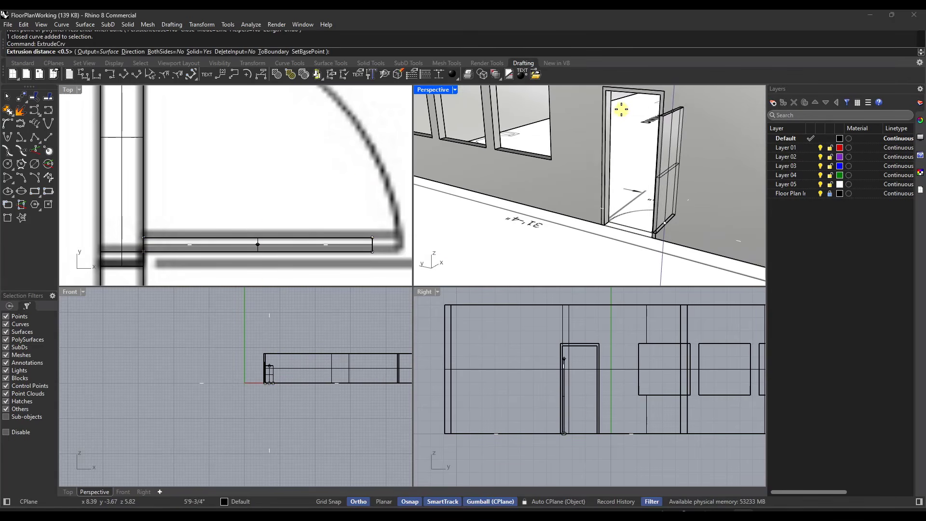
pyautogui.click(606, 93)
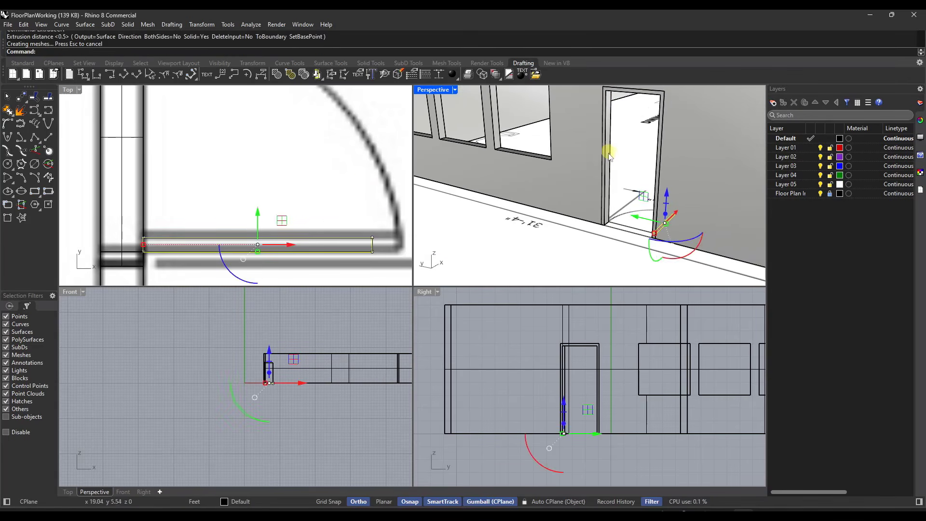
# Step: Try to rotate the extruded door leaf 90° in plan about its own centre
pyautogui.moveTo(492, 203); pyautogui.dragTo(436, 212, button='right')
pyautogui.scroll(-3, 180, 222)
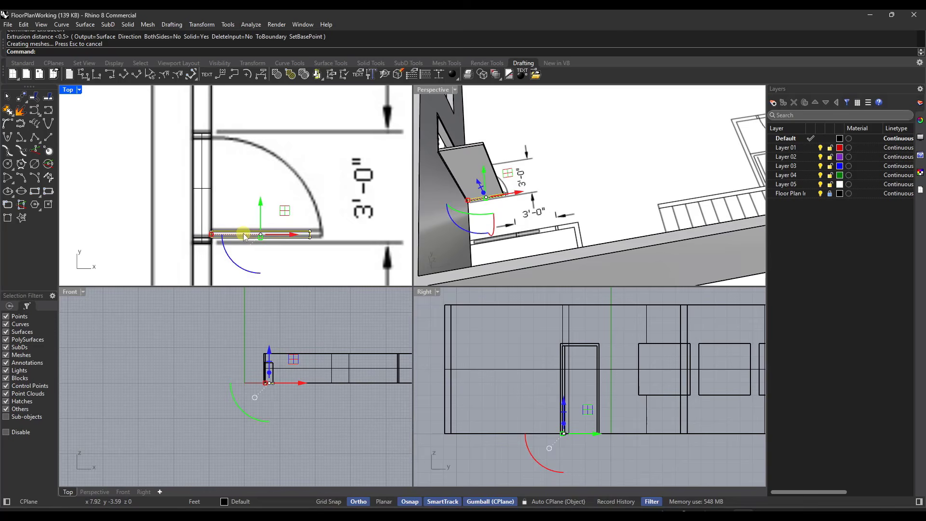
pyautogui.click(244, 237)
pyautogui.click(276, 266)
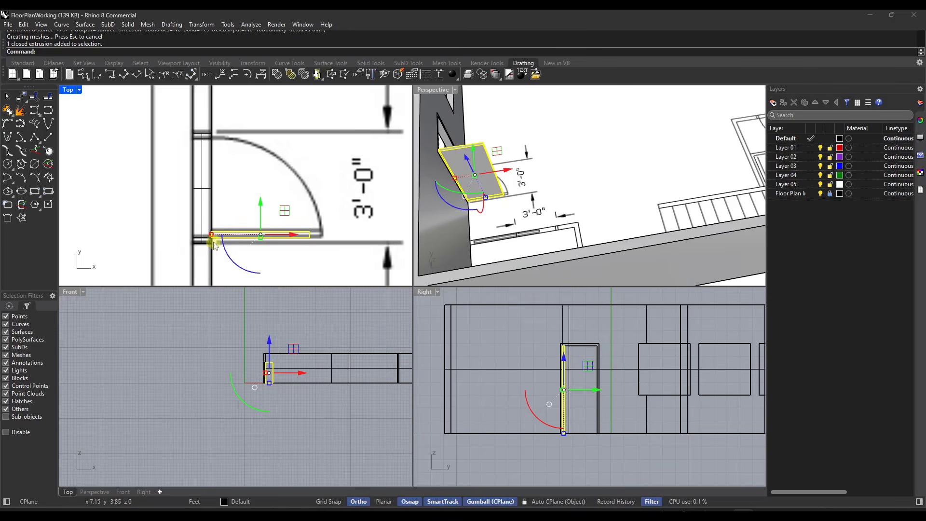
pyautogui.moveTo(228, 255); pyautogui.dragTo(276, 270)
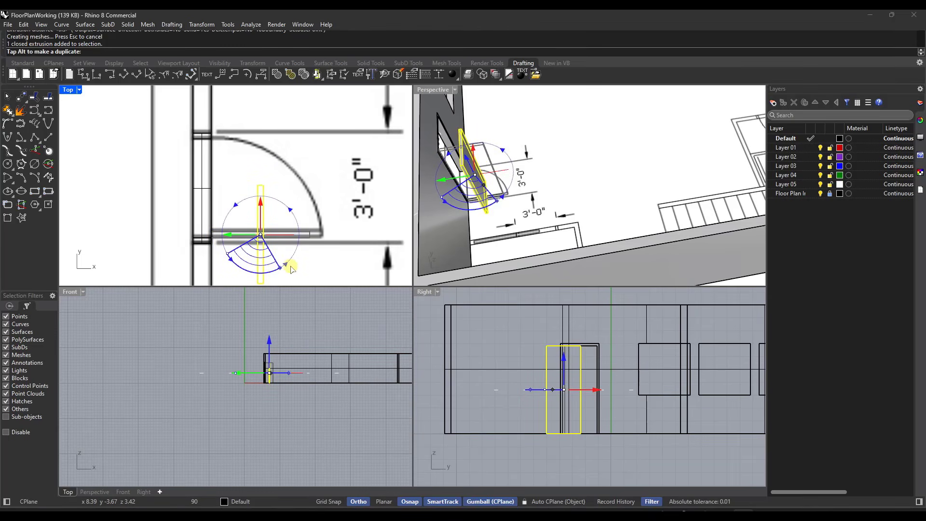
pyautogui.moveTo(291, 269); pyautogui.dragTo(290, 269)
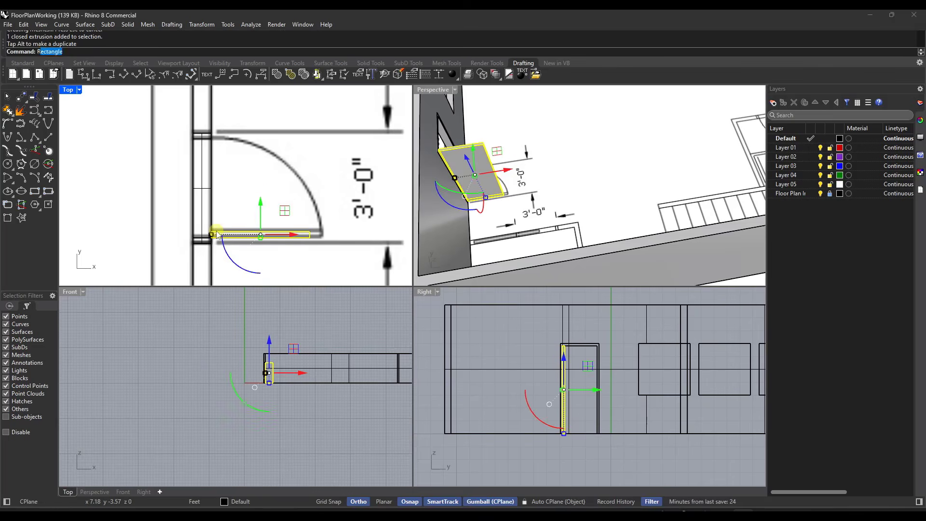
# Step: Rotate the solid door leaf about its hinge corner until it sits closed inside the door frame
pyautogui.write('Rotate')
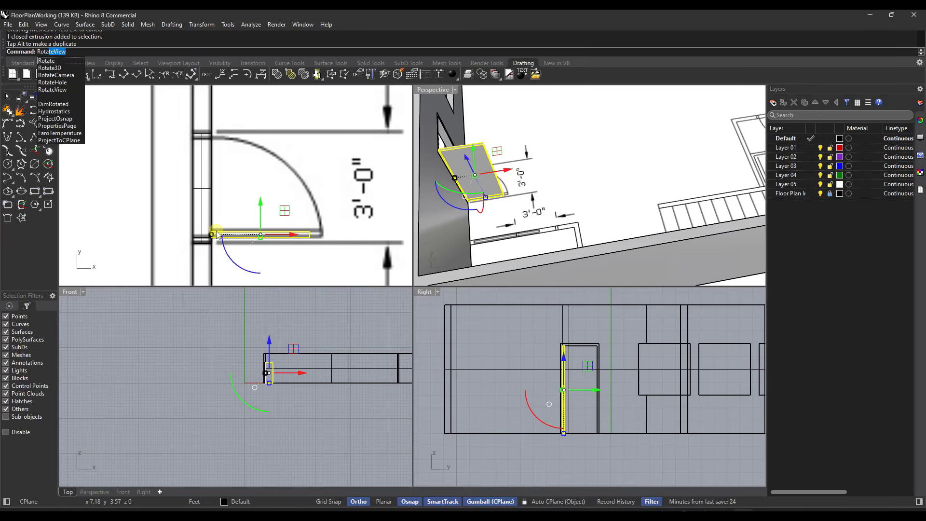
pyautogui.press('Return')
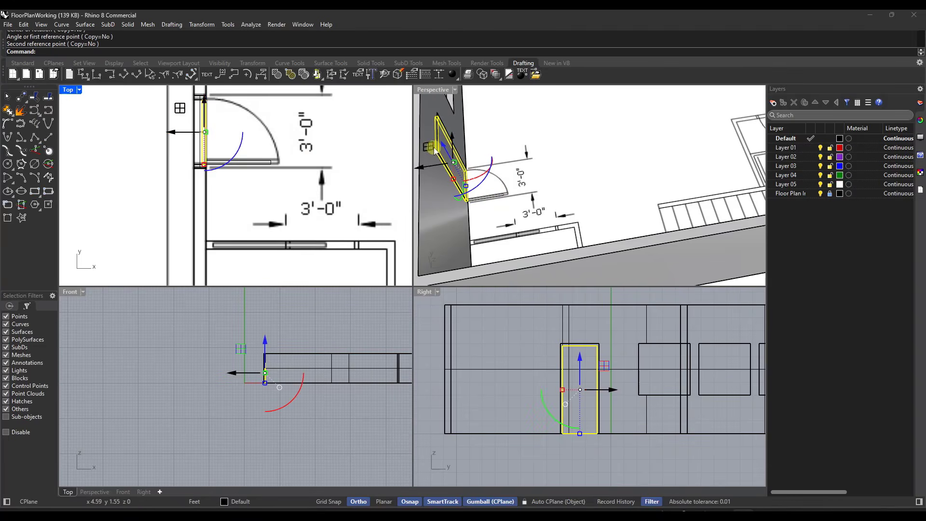
pyautogui.scroll(3, 240, 195)
pyautogui.scroll(1, 240, 196)
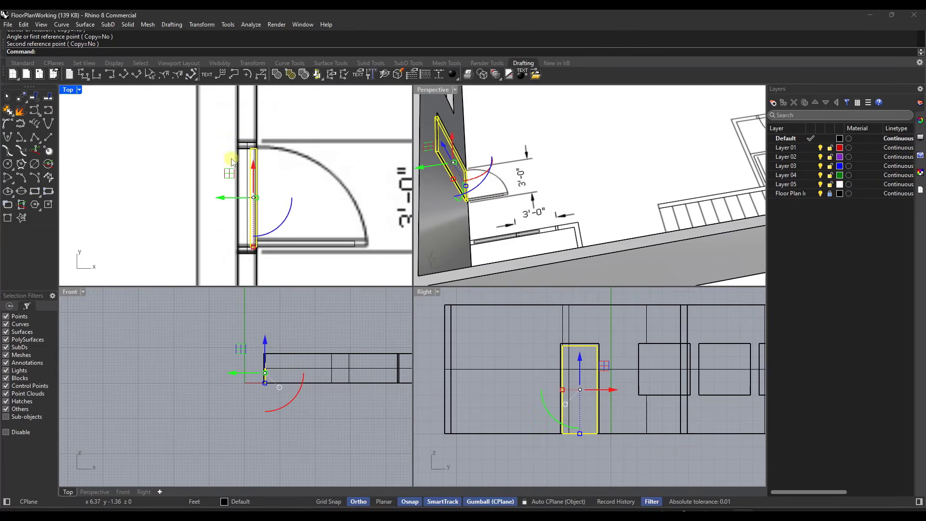
pyautogui.scroll(1, 238, 202)
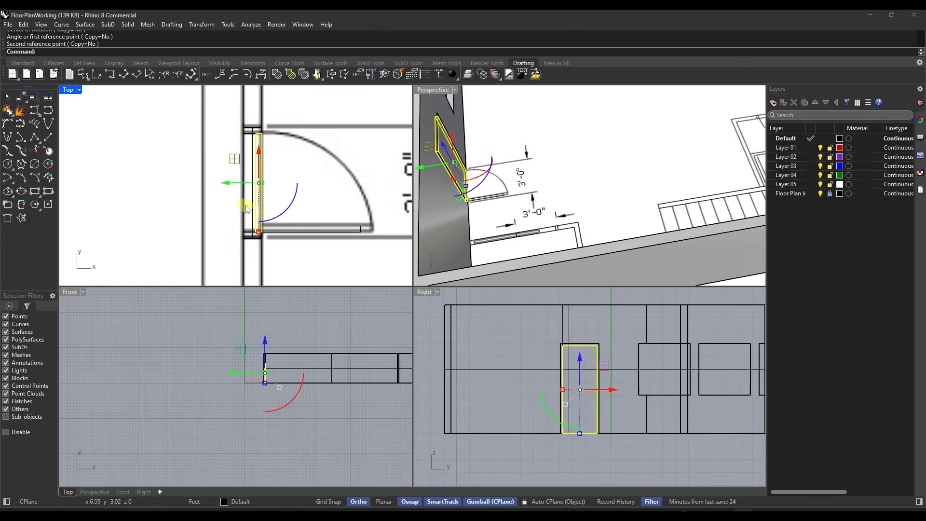
pyautogui.scroll(-5, 472, 196)
pyautogui.moveTo(489, 191); pyautogui.dragTo(544, 129, button='right')
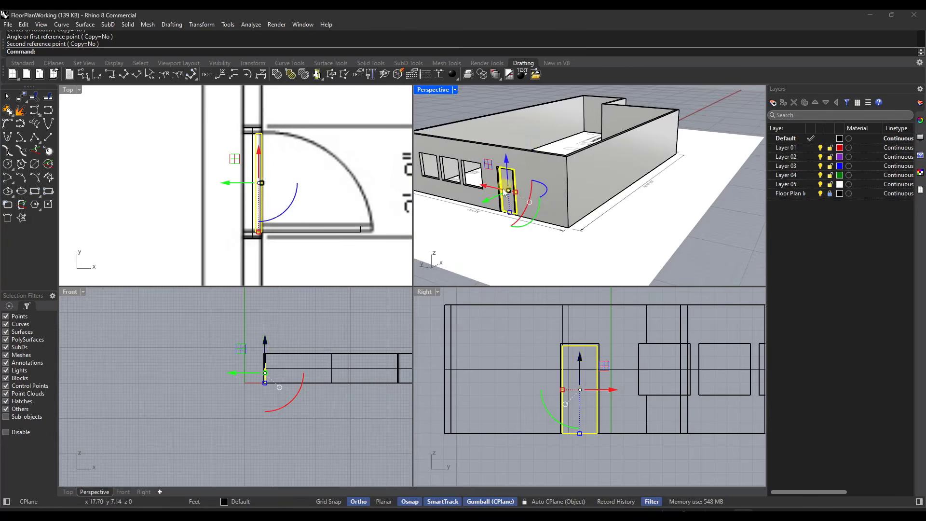
pyautogui.scroll(8, 500, 184)
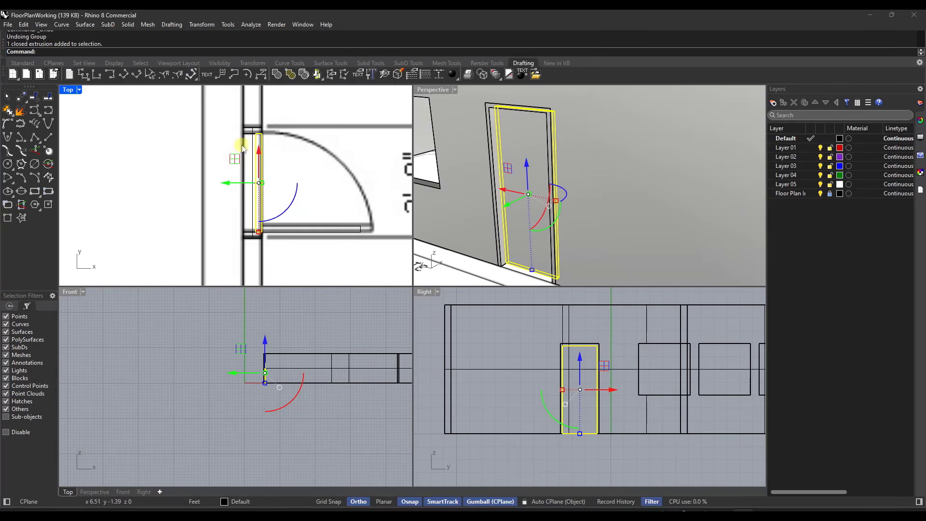
# Step: Select the door frame, the closed door leaf and the frame profile curve, and group them
pyautogui.click(243, 142)
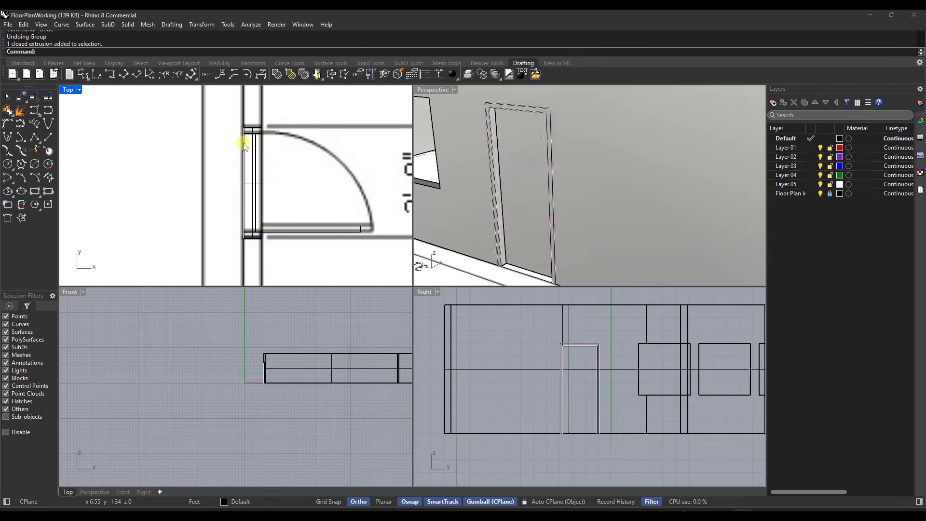
pyautogui.click(249, 135)
pyautogui.rightClick(249, 135)
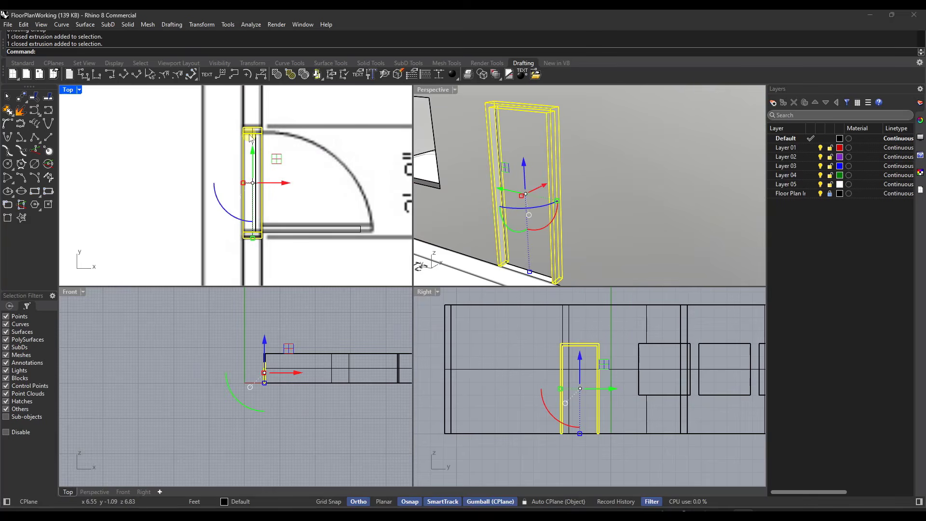
pyautogui.moveTo(214, 117); pyautogui.dragTo(279, 258)
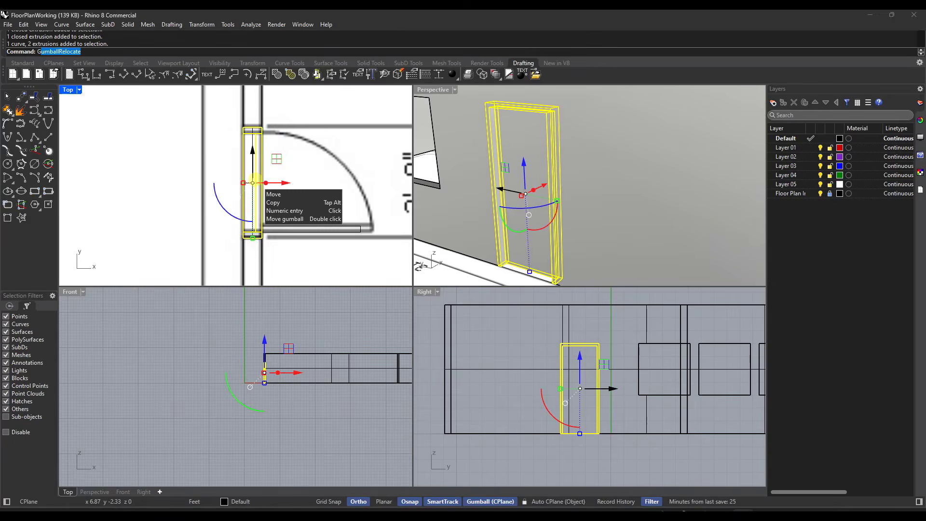
pyautogui.press('Return')
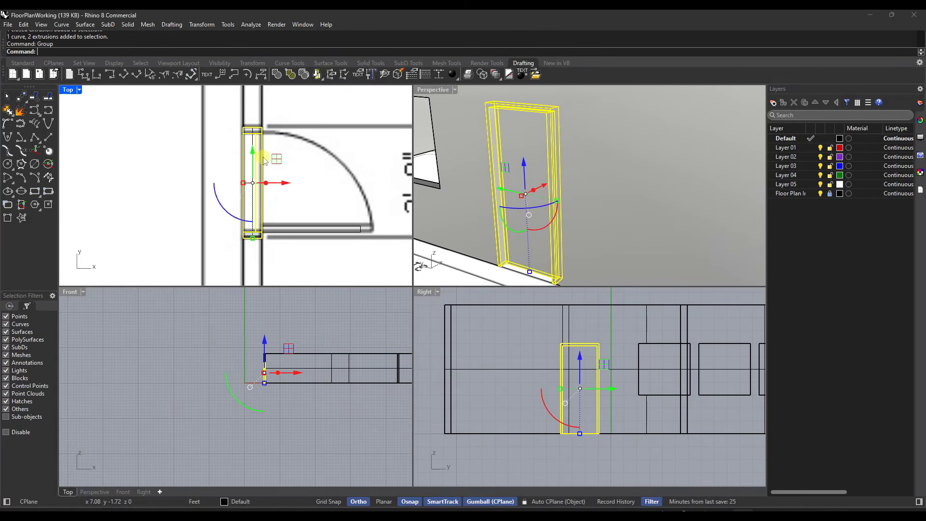
# Step: Select the door group, try moving it along the wall, and undo the move
pyautogui.click(261, 162)
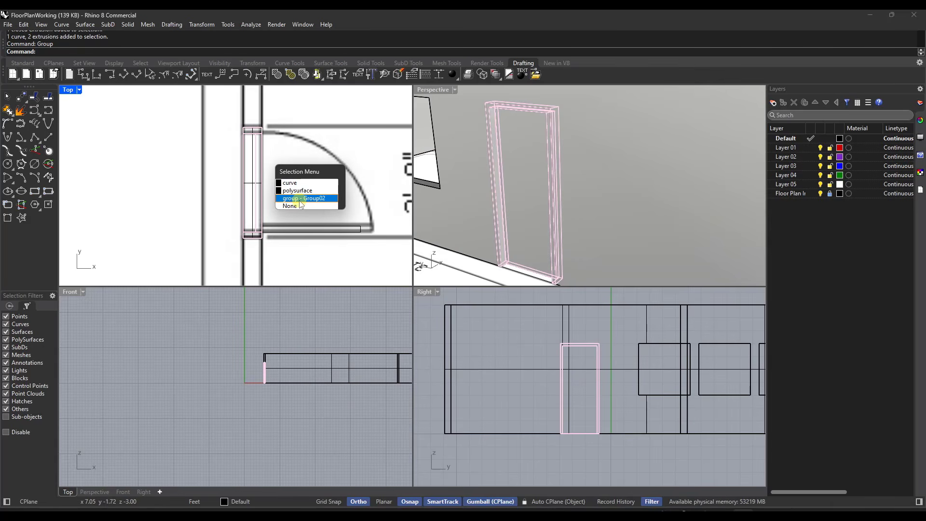
pyautogui.click(300, 198)
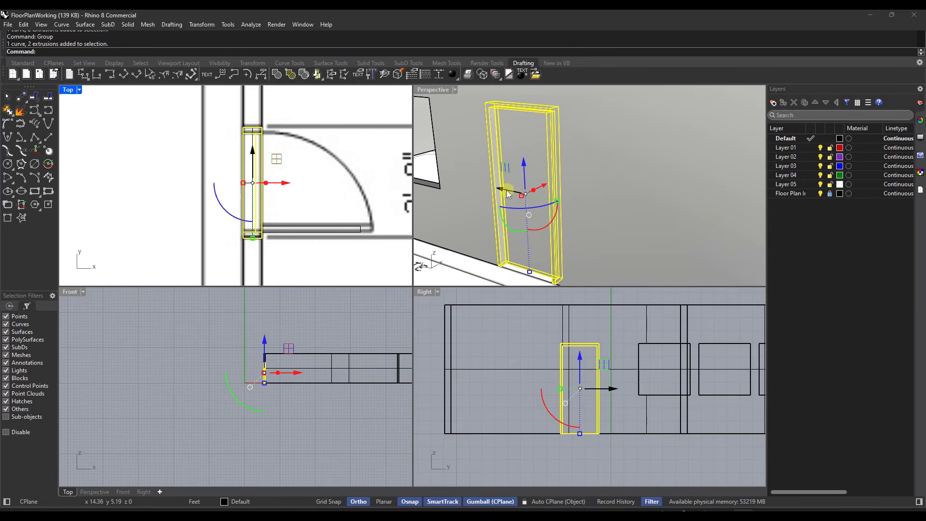
pyautogui.moveTo(510, 189); pyautogui.dragTo(467, 184)
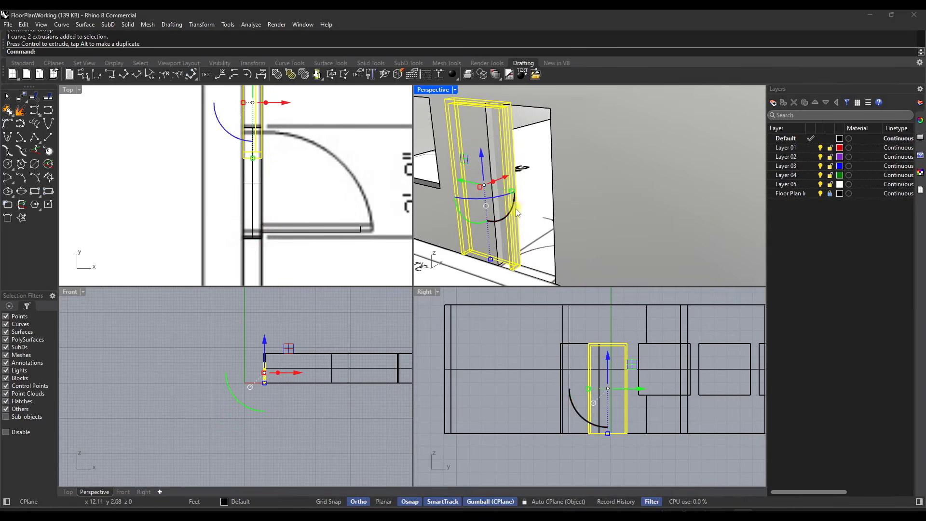
pyautogui.scroll(-5, 517, 193)
pyautogui.hotkey('ctrl', 'z')
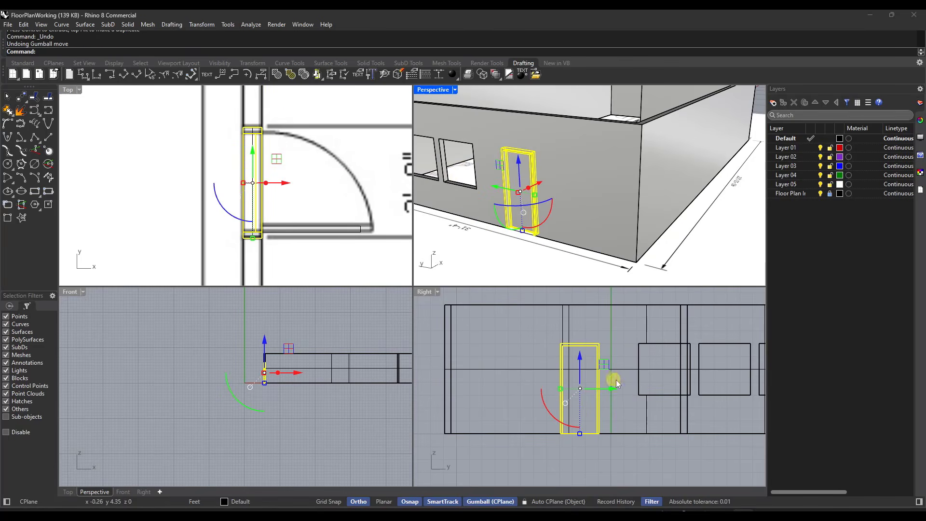
pyautogui.moveTo(530, 366); pyautogui.dragTo(396, 370, button='right')
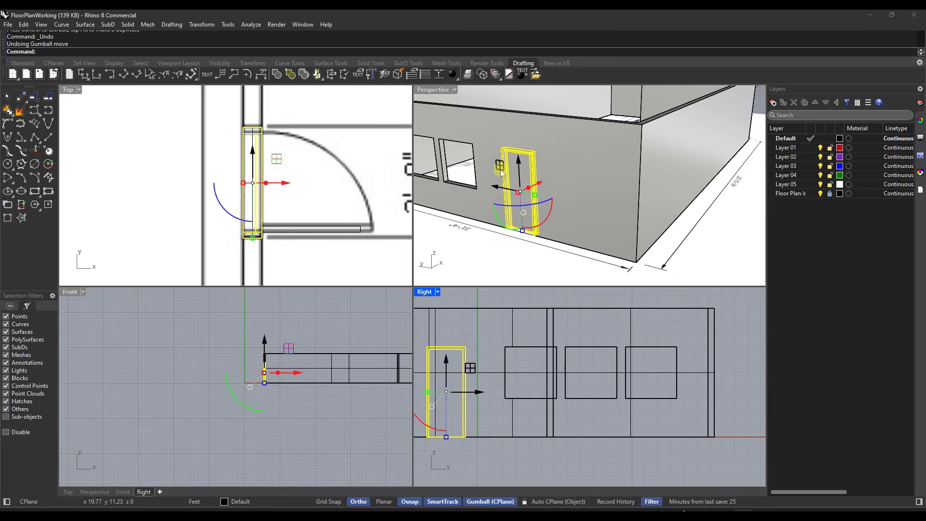
pyautogui.scroll(-2, 517, 171)
pyautogui.scroll(6, 517, 171)
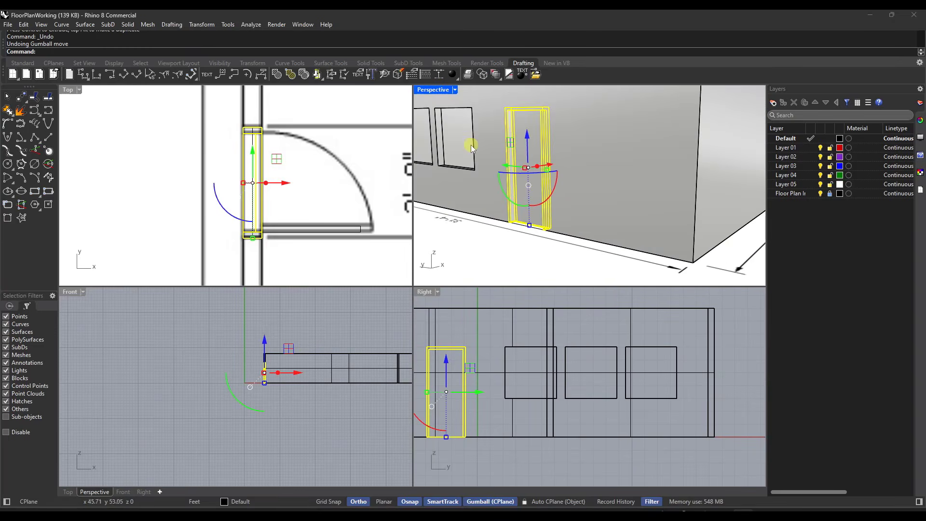
pyautogui.keyDown('shift'); pyautogui.moveTo(473, 135); pyautogui.dragTo(534, 169, button='right'); pyautogui.keyUp('shift')
pyautogui.scroll(5, 535, 170)
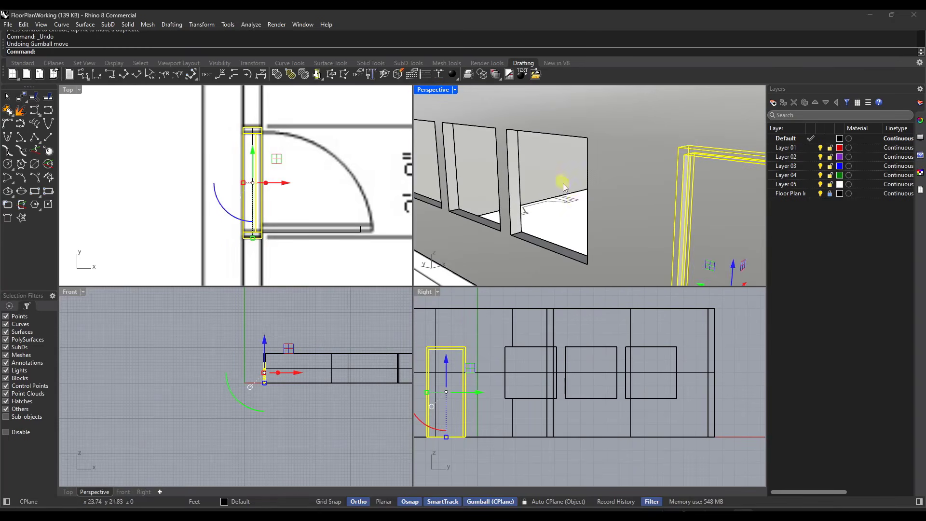
pyautogui.write('Rr')
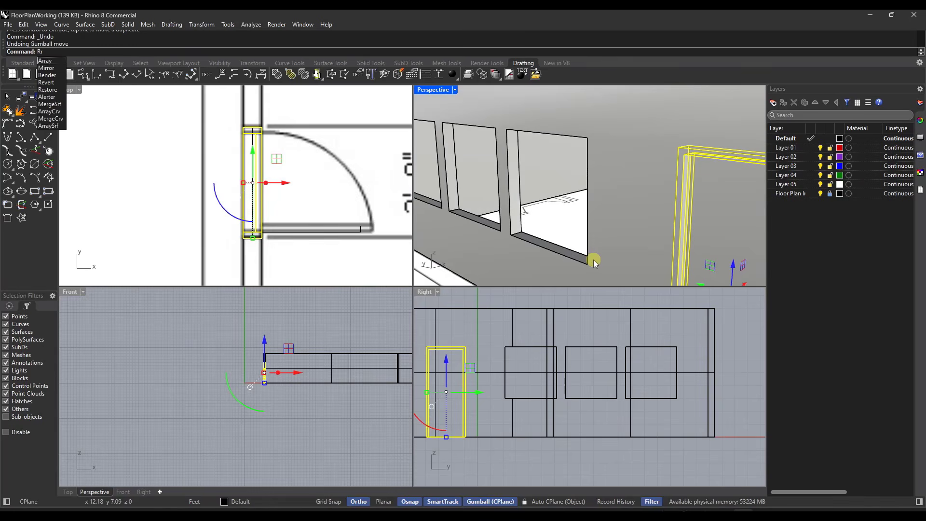
pyautogui.press('BackSpace')
pyautogui.write('ectangle')
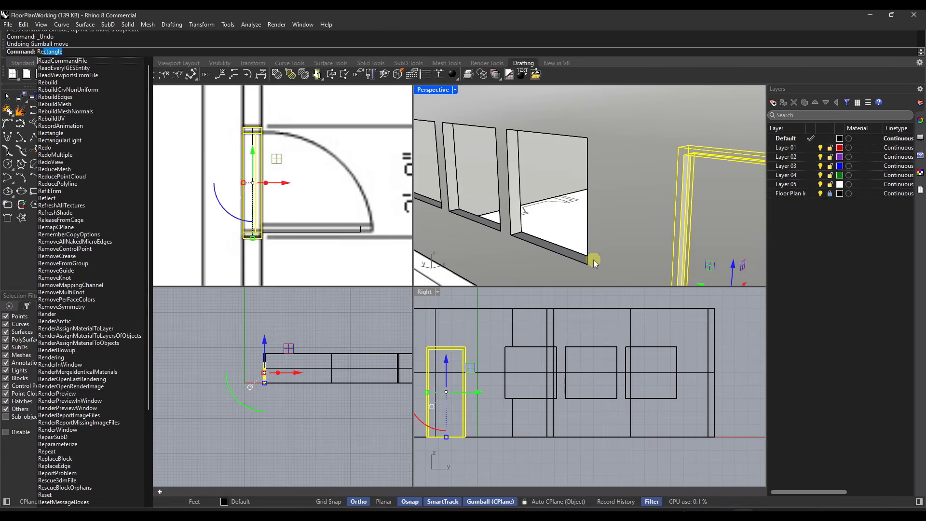
pyautogui.press('Return')
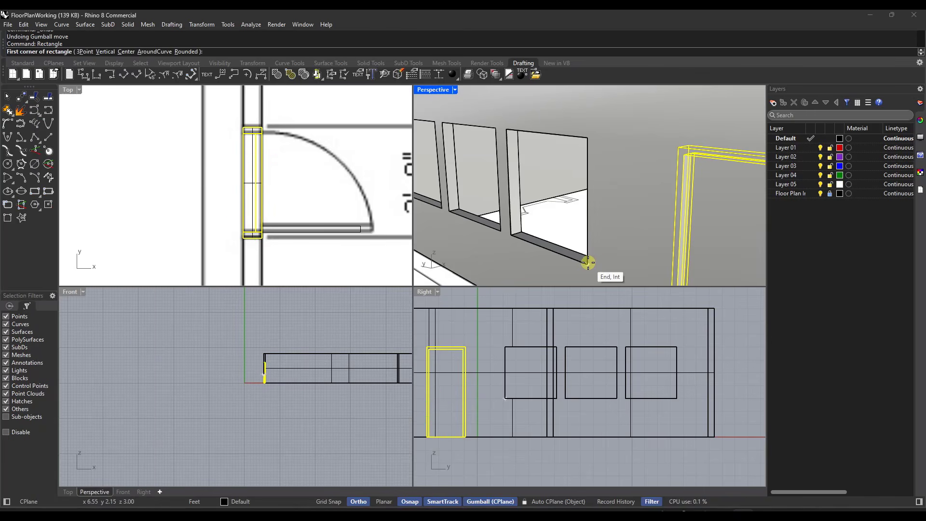
pyautogui.click(593, 261)
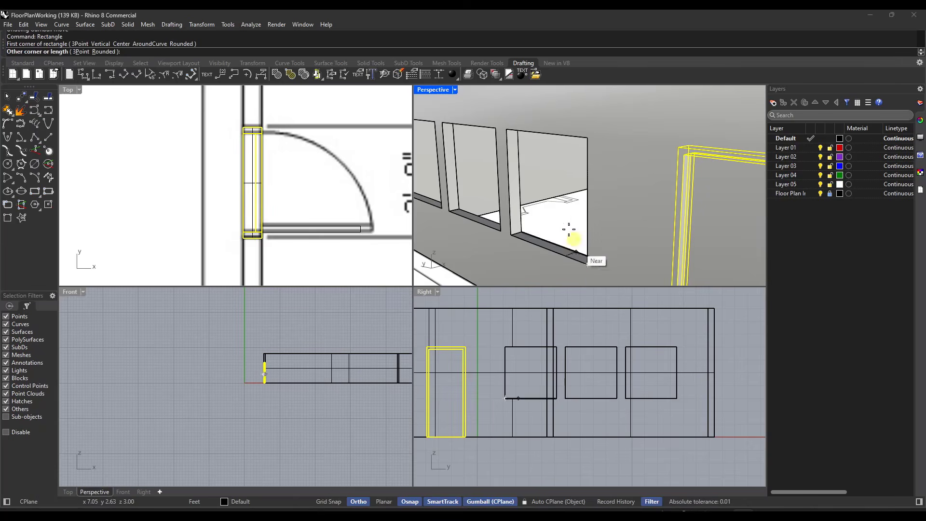
pyautogui.click(505, 131)
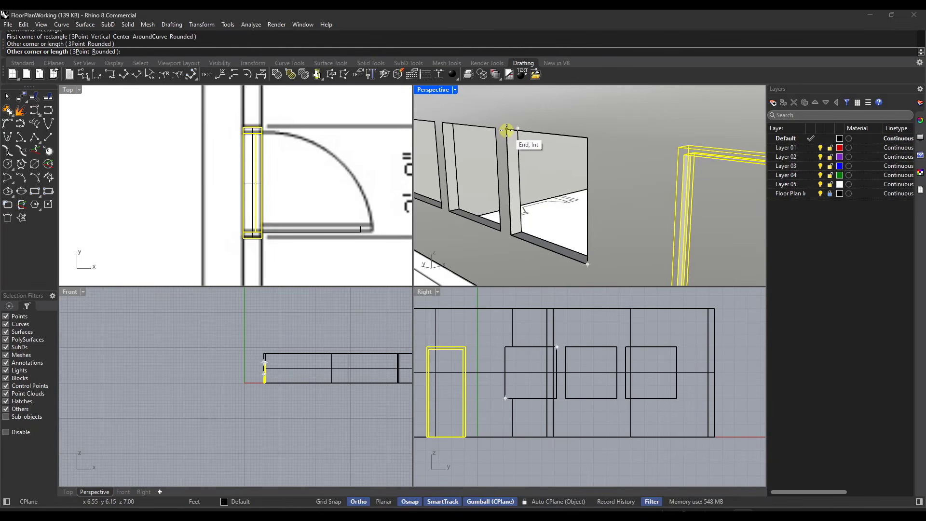
pyautogui.press('Escape')
pyautogui.hotkey('ctrl', 'z')
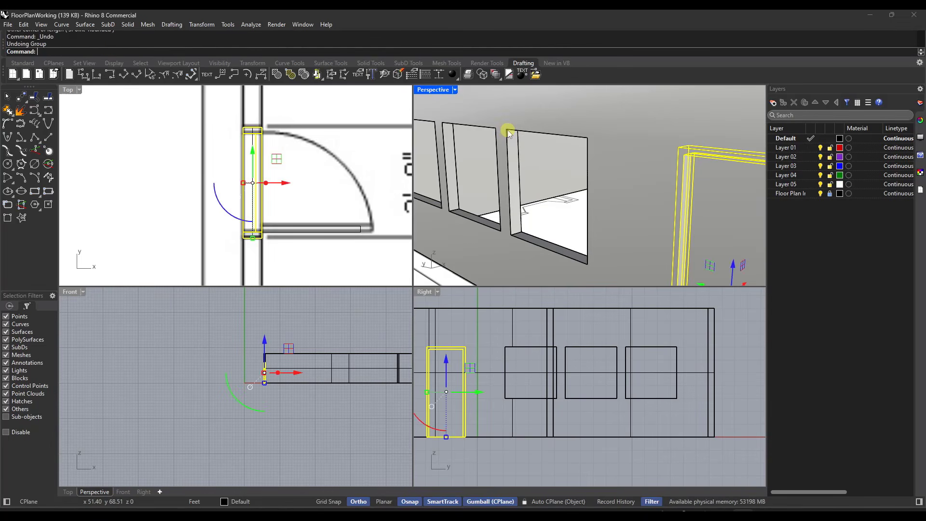
# Step: Offset the closed outline curve of the window opening nearest the door 1" inward
pyautogui.click(506, 148)
pyautogui.click(536, 174)
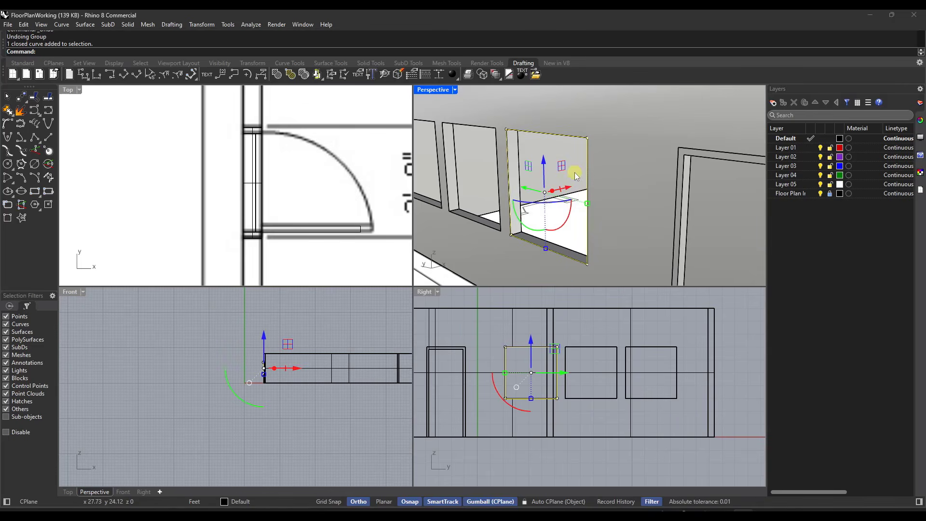
pyautogui.press('Return')
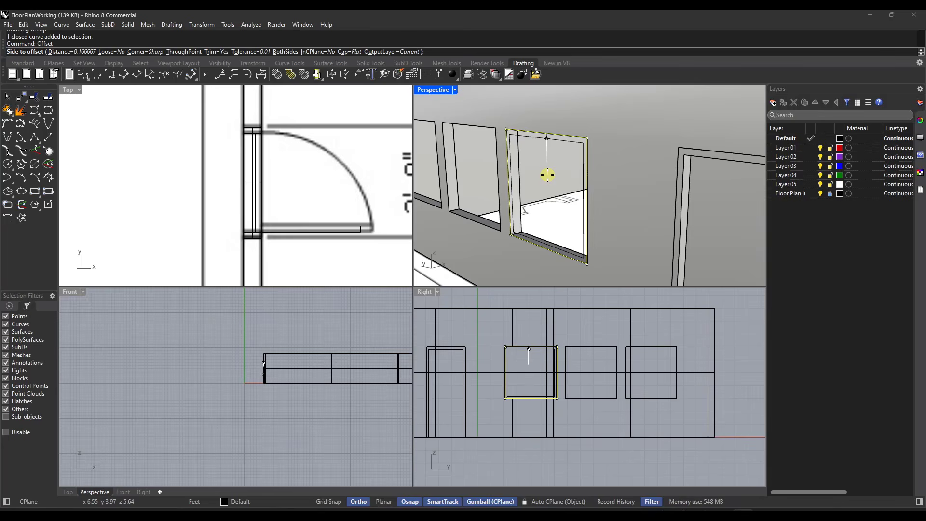
pyautogui.scroll(4, 547, 175)
pyautogui.scroll(-2, 548, 169)
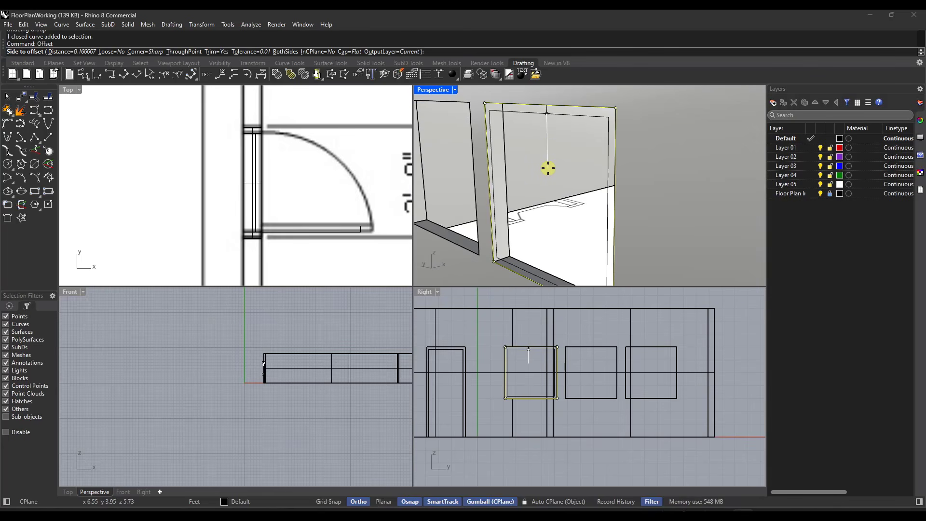
pyautogui.write('d')
pyautogui.press('Return')
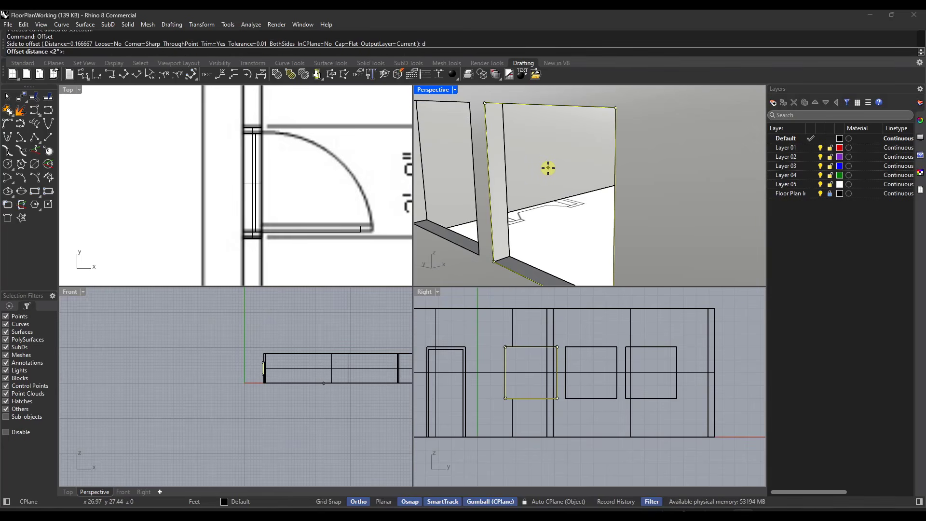
pyautogui.write('1"')
pyautogui.press('Return')
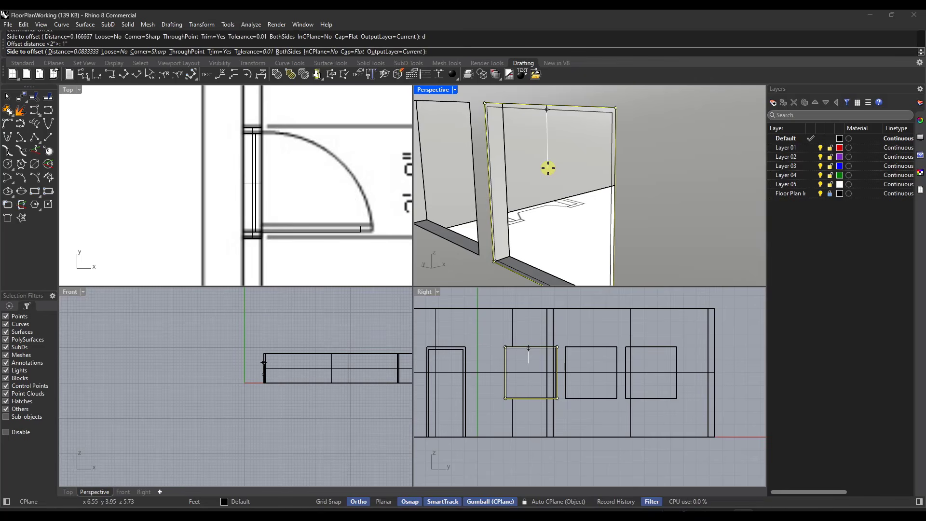
pyautogui.click(548, 169)
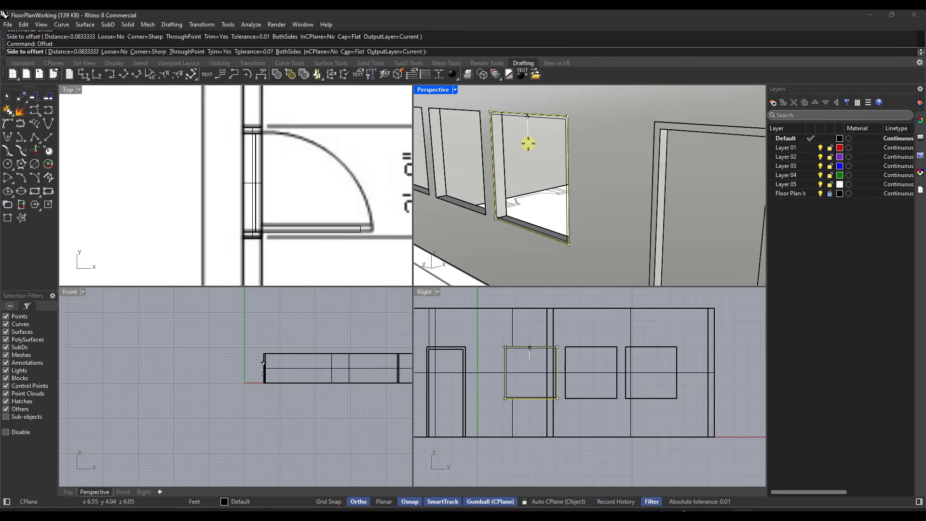
pyautogui.scroll(2, 528, 143)
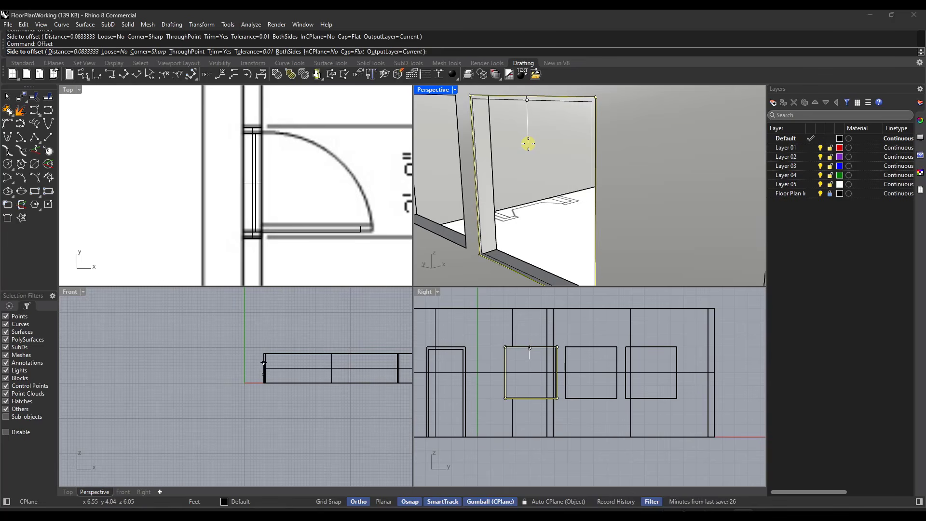
pyautogui.click(528, 143)
pyautogui.scroll(-2, 535, 123)
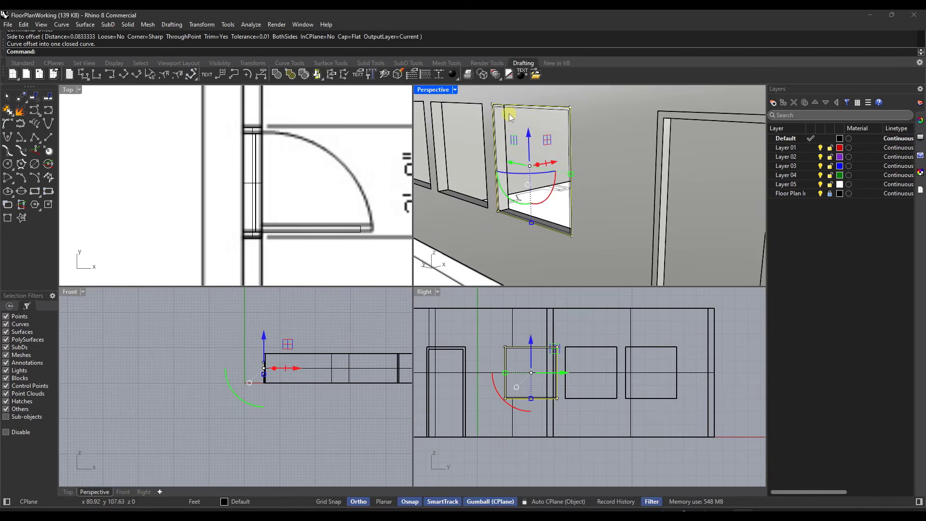
pyautogui.scroll(2, 517, 119)
pyautogui.scroll(-2, 486, 102)
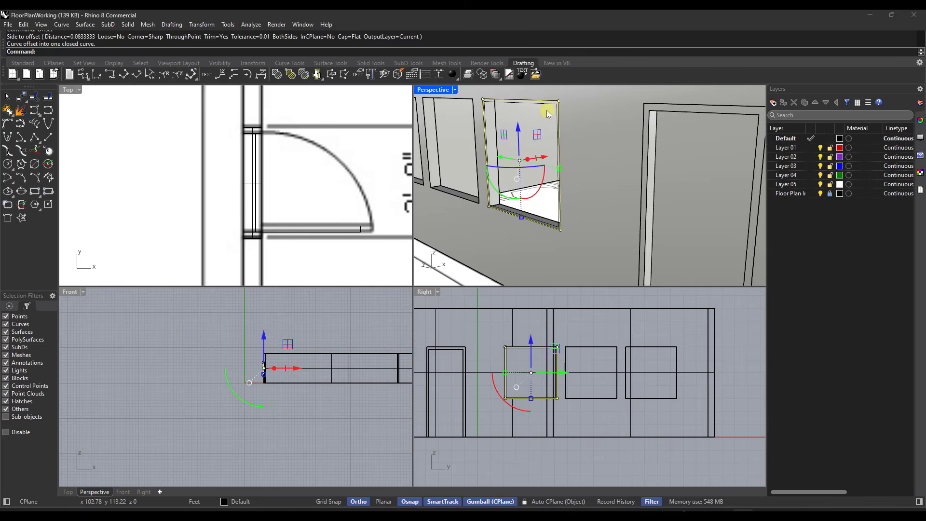
pyautogui.moveTo(476, 93); pyautogui.dragTo(503, 141)
pyautogui.hotkey('ctrl', 'z')
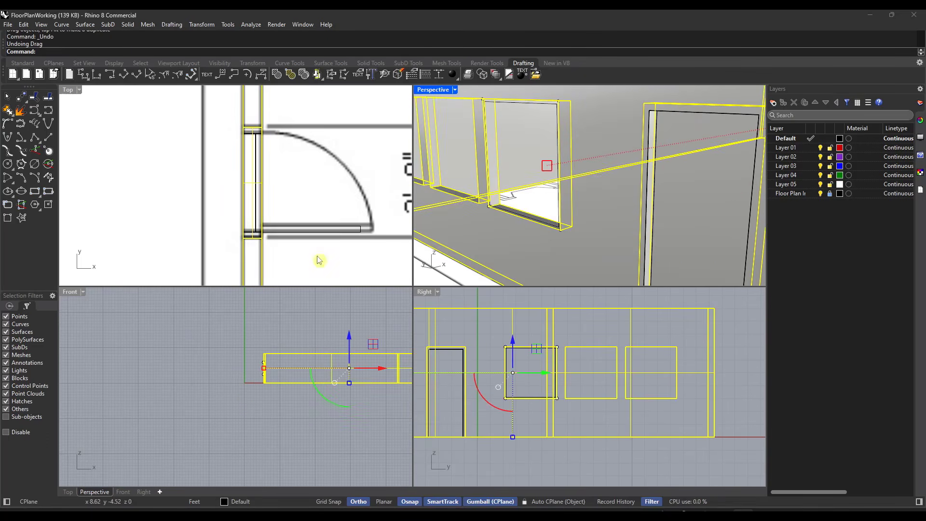
# Step: Select both window outline curves in plan and extrude them as a solid frame through the wall, 0.5 ft deep
pyautogui.scroll(-5, 292, 224)
pyautogui.moveTo(258, 117); pyautogui.dragTo(312, 178)
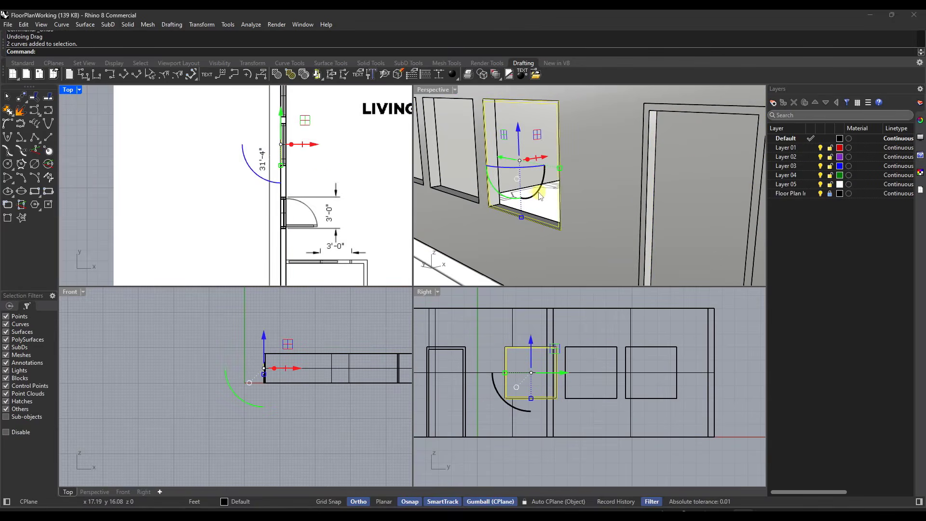
pyautogui.write('ExtrudeCrv')
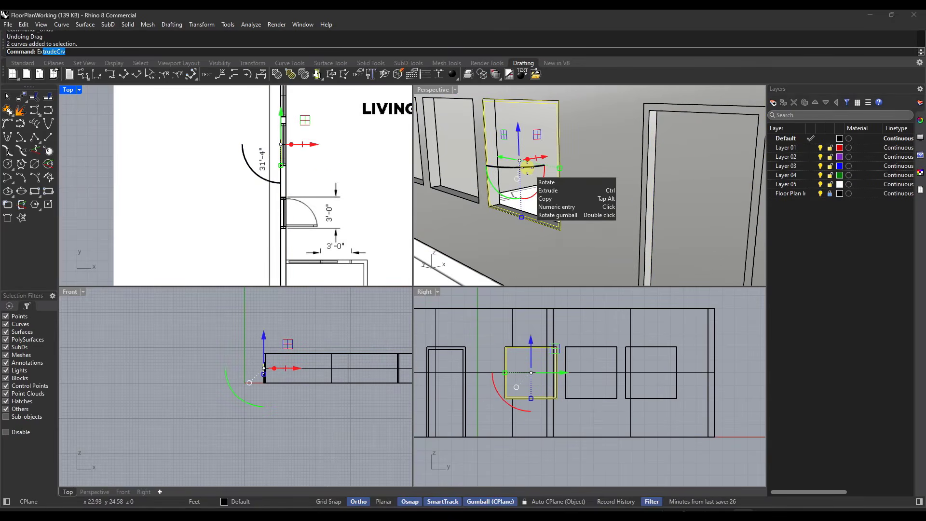
pyautogui.press('Return')
pyautogui.click(526, 138)
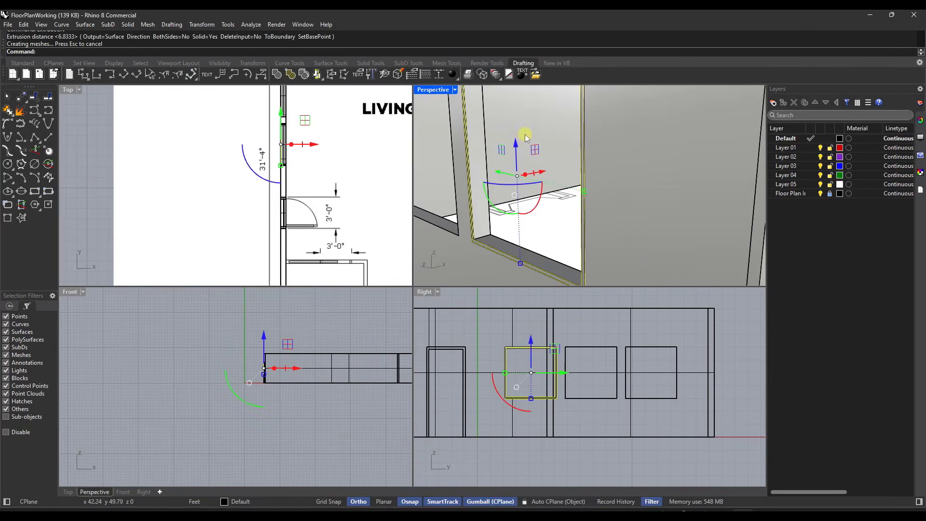
# Step: Select the inner outline curve of the window frame and move it horizontally out in front of the exterior wall face
pyautogui.scroll(-3, 526, 140)
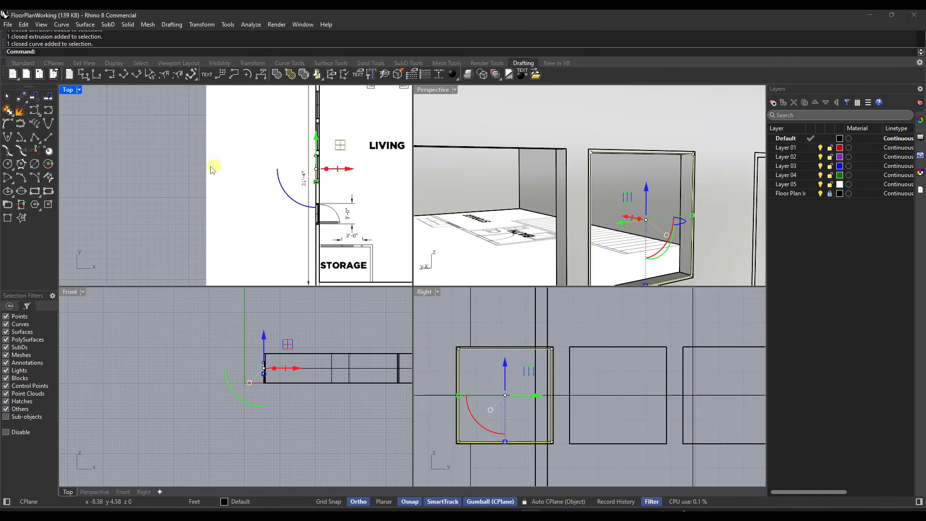
pyautogui.click(270, 159)
pyautogui.click(693, 163)
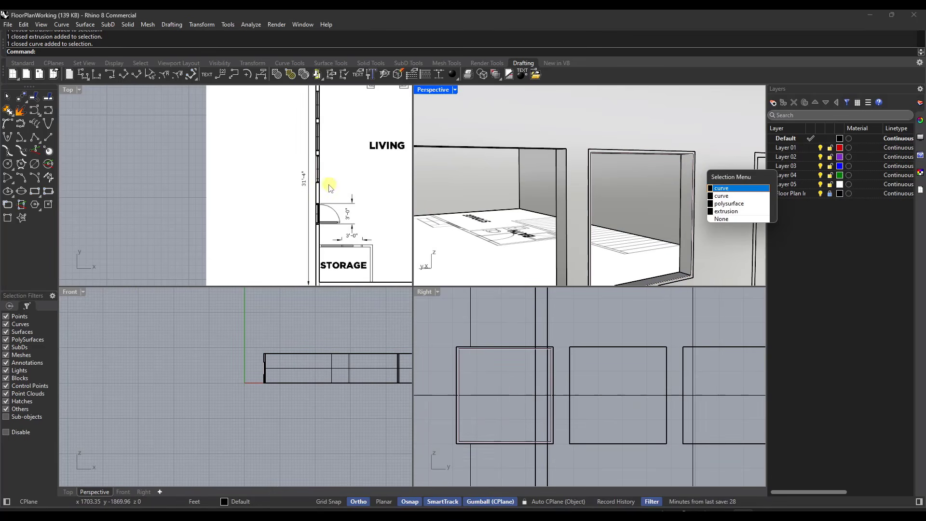
pyautogui.click(722, 195)
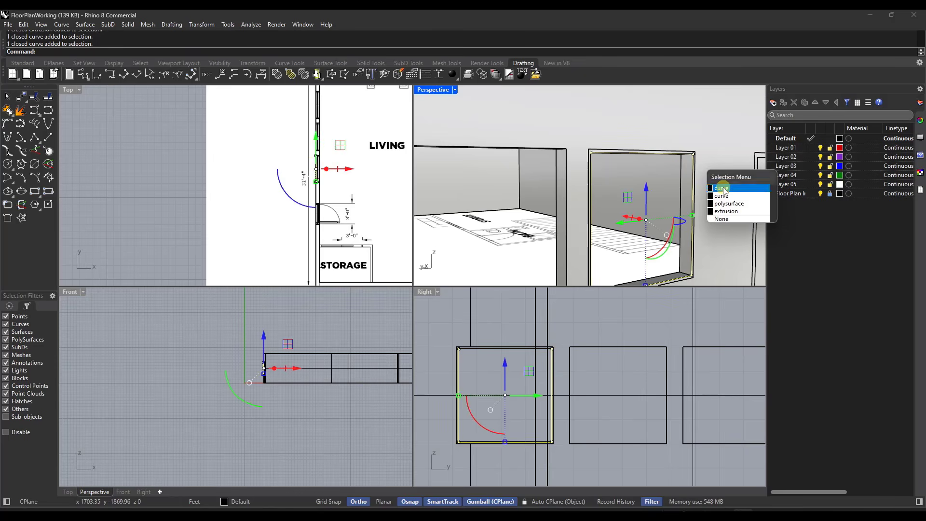
pyautogui.scroll(2, 316, 169)
pyautogui.scroll(10, 325, 168)
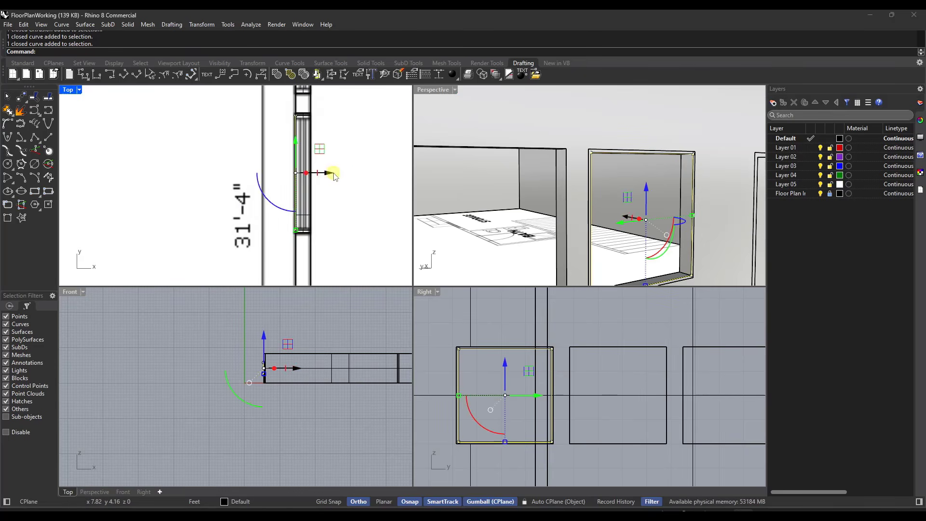
pyautogui.moveTo(330, 174); pyautogui.dragTo(302, 230)
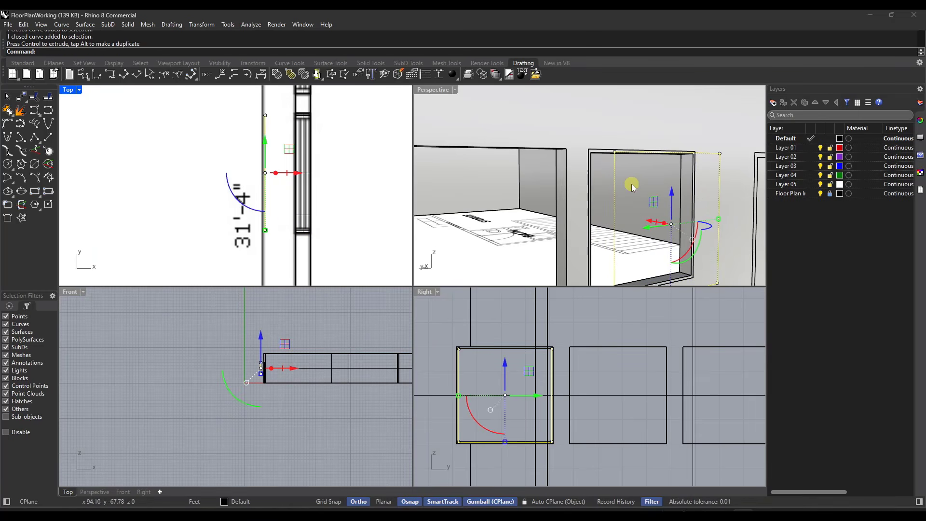
# Step: Move the inner outline curve from its lower corner to the midpoint of the frame's depth edge, centring it within the wall thickness
pyautogui.press('Return')
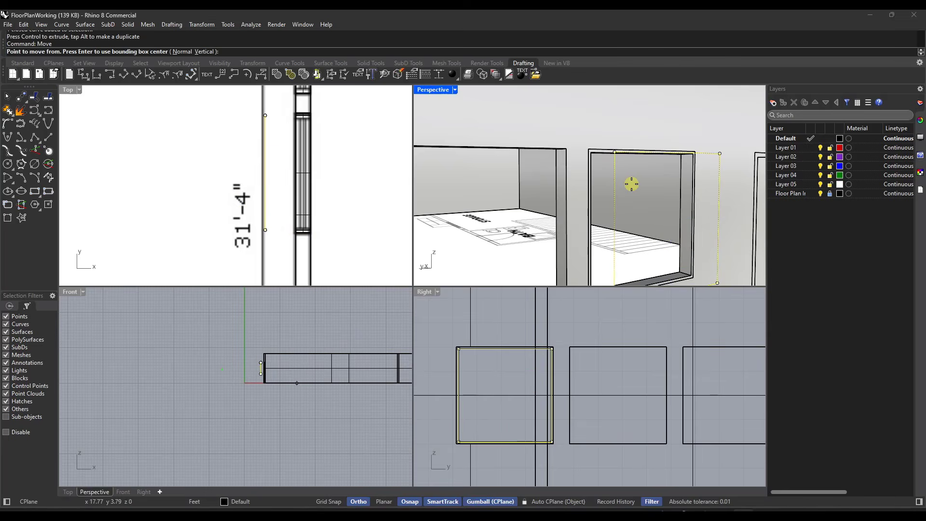
pyautogui.scroll(-5, 634, 220)
pyautogui.scroll(9, 670, 259)
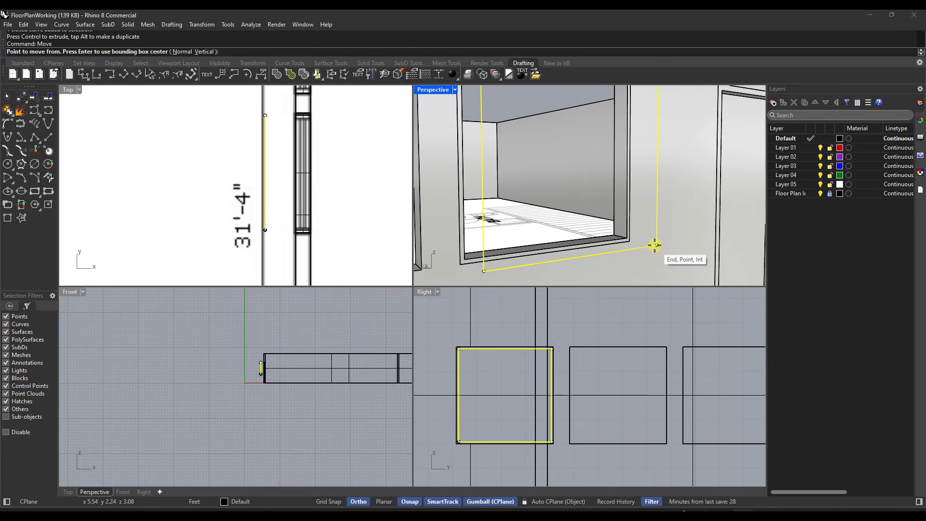
pyautogui.click(657, 245)
pyautogui.scroll(3, 620, 237)
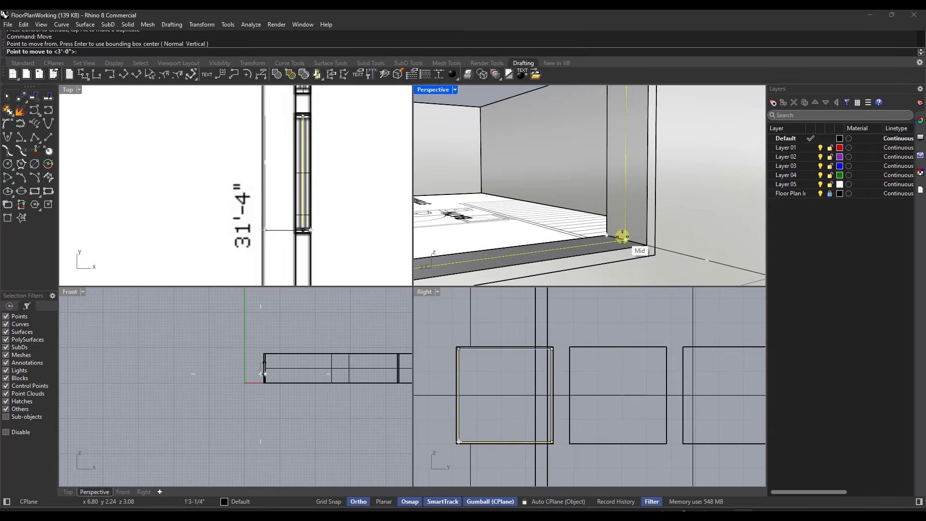
pyautogui.click(618, 236)
pyautogui.scroll(-4, 619, 236)
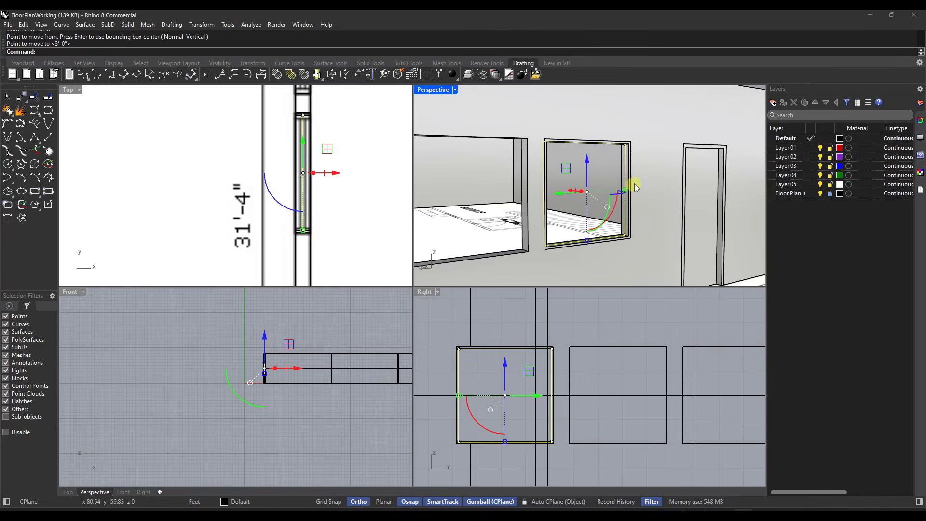
# Step: Extrude the centred inner outline curve as a solid window pane, to both sides by about 0.094 ft
pyautogui.scroll(2, 635, 187)
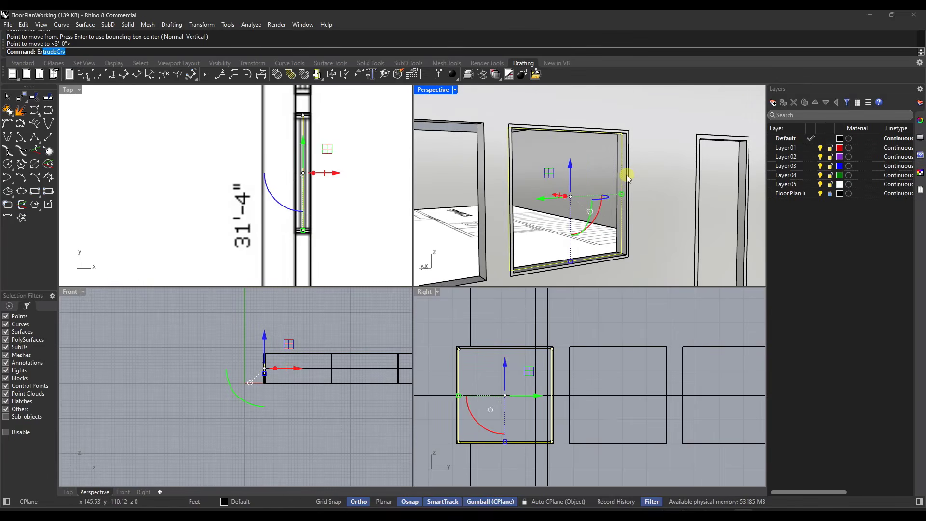
pyautogui.press('Return')
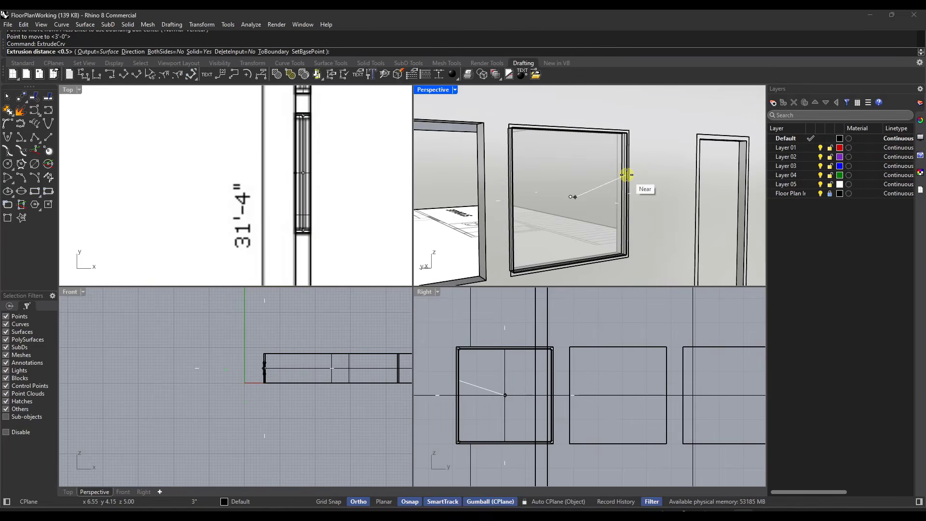
pyautogui.click(165, 52)
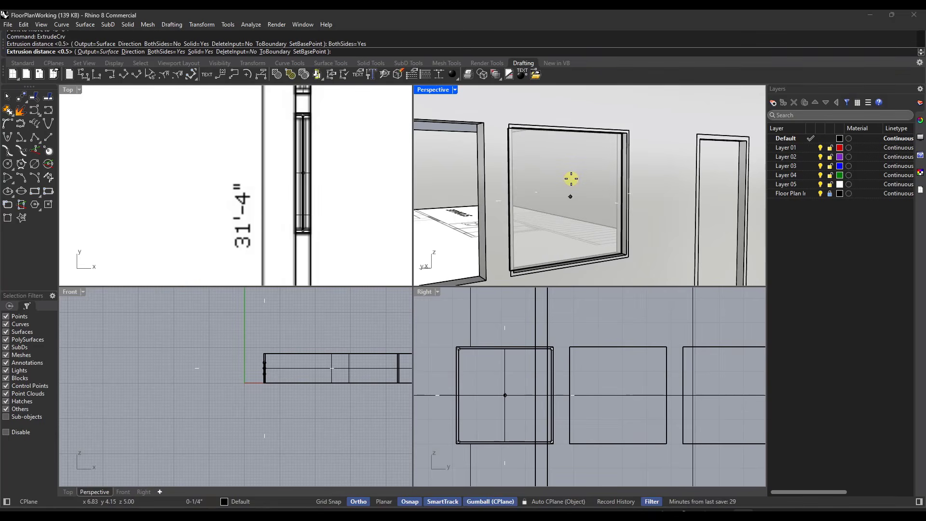
pyautogui.scroll(4, 311, 143)
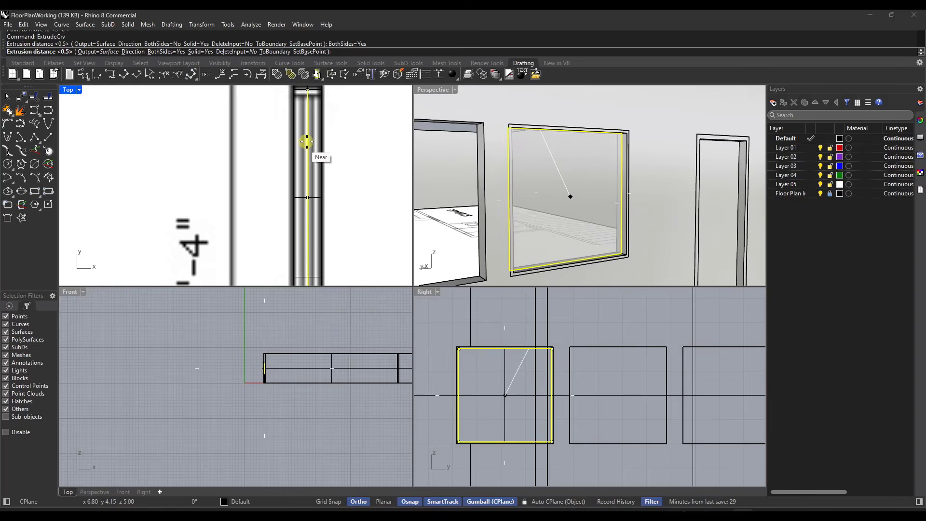
pyautogui.scroll(3, 316, 208)
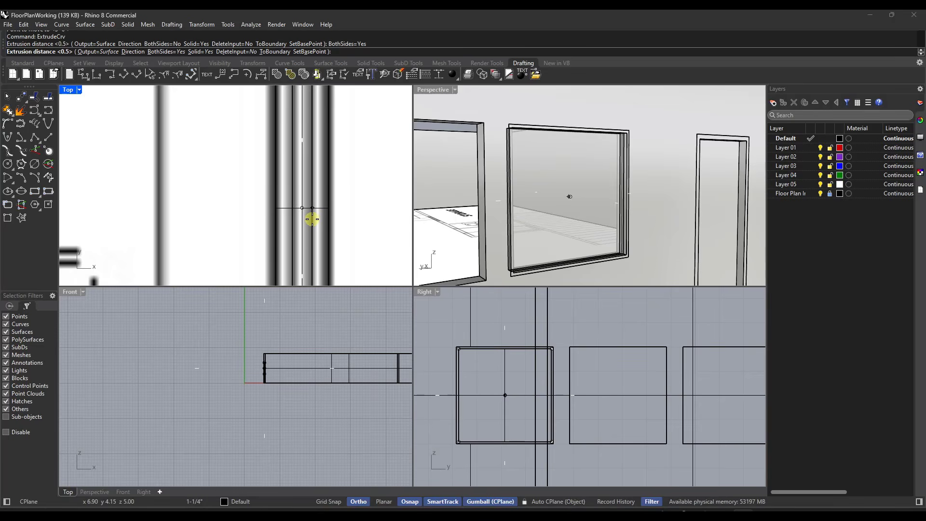
pyautogui.click(312, 220)
pyautogui.rightClick(355, 206)
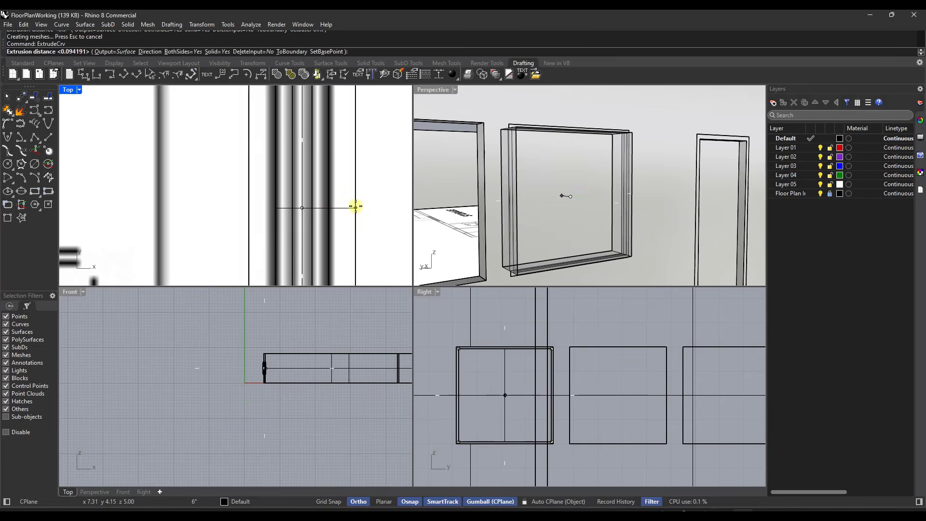
pyautogui.click(311, 218)
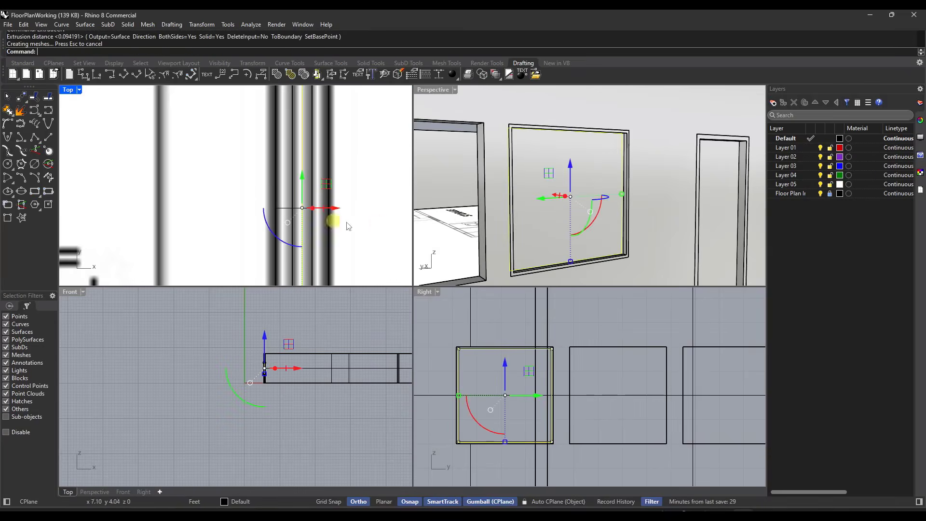
# Step: Select the pane and the surrounding frame extrusions of the window nearest the door and group them
pyautogui.click(597, 178)
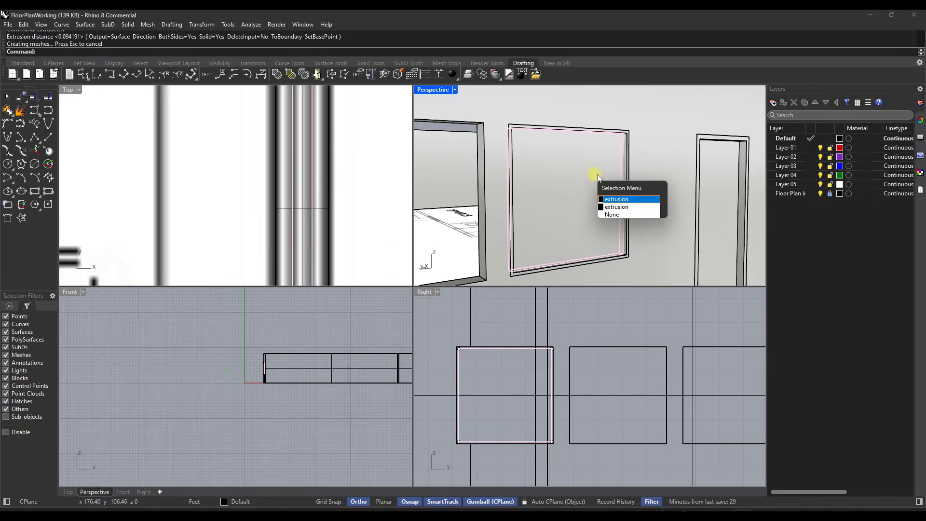
pyautogui.click(618, 200)
pyautogui.scroll(-3, 608, 166)
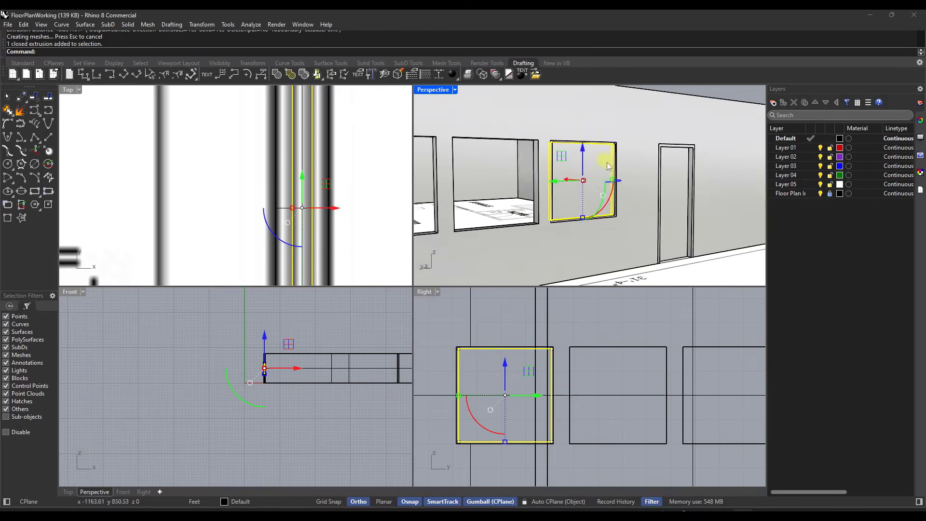
pyautogui.moveTo(607, 166); pyautogui.dragTo(583, 166, button='right')
pyautogui.click(516, 128)
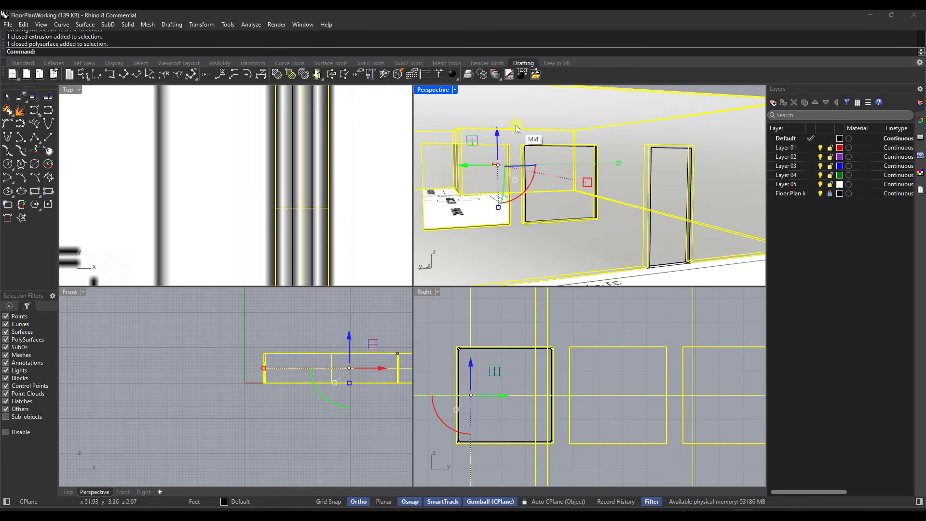
pyautogui.click(530, 197)
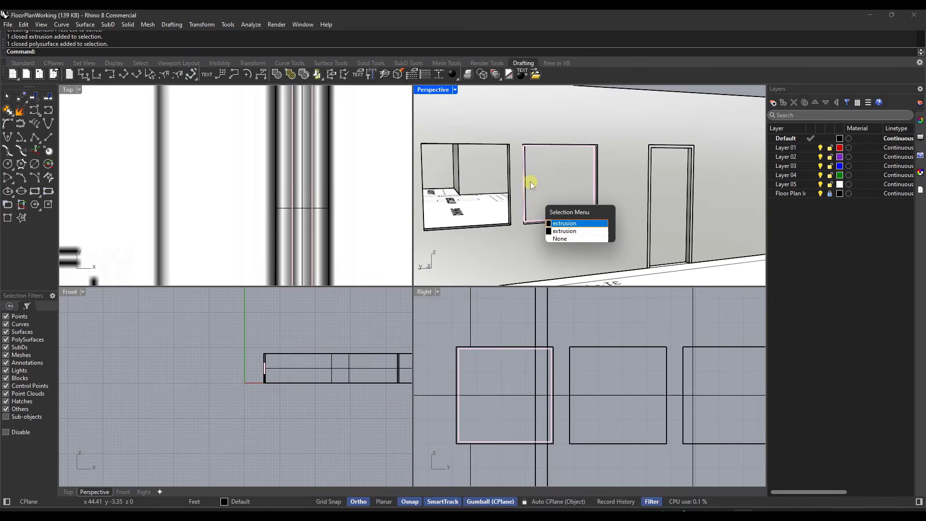
pyautogui.click(562, 223)
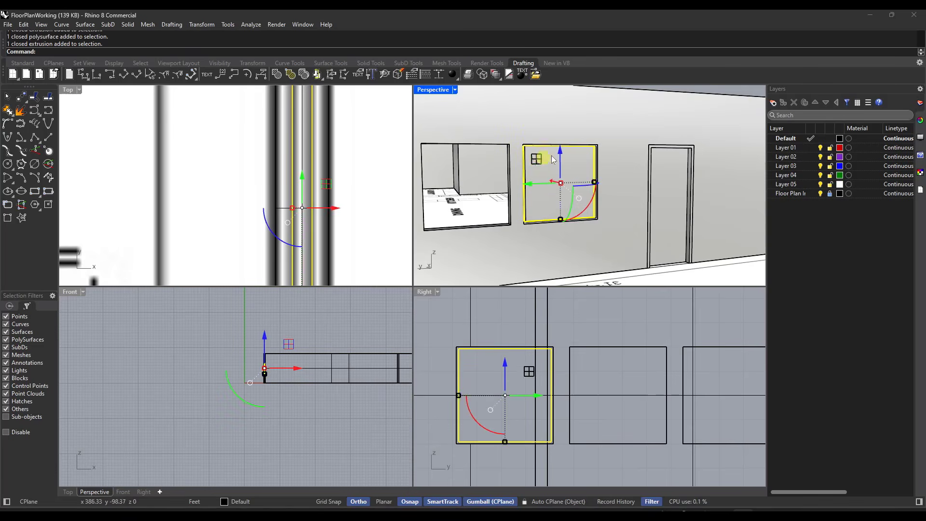
pyautogui.keyDown('shift'); pyautogui.click(593, 163); pyautogui.keyUp('shift')
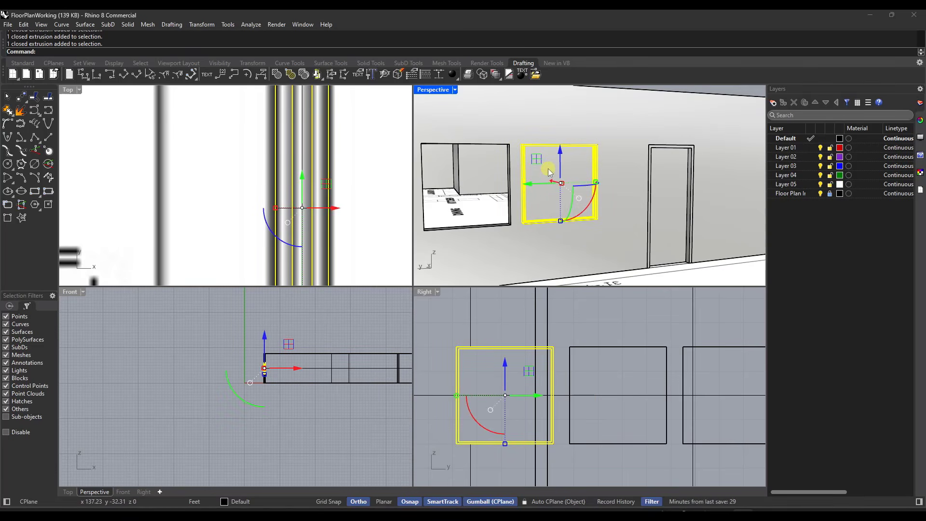
pyautogui.press('Return')
# Step: Copy the grouped window from its lower outer corner to the matching corner of the middle window opening
pyautogui.scroll(-3, 548, 169)
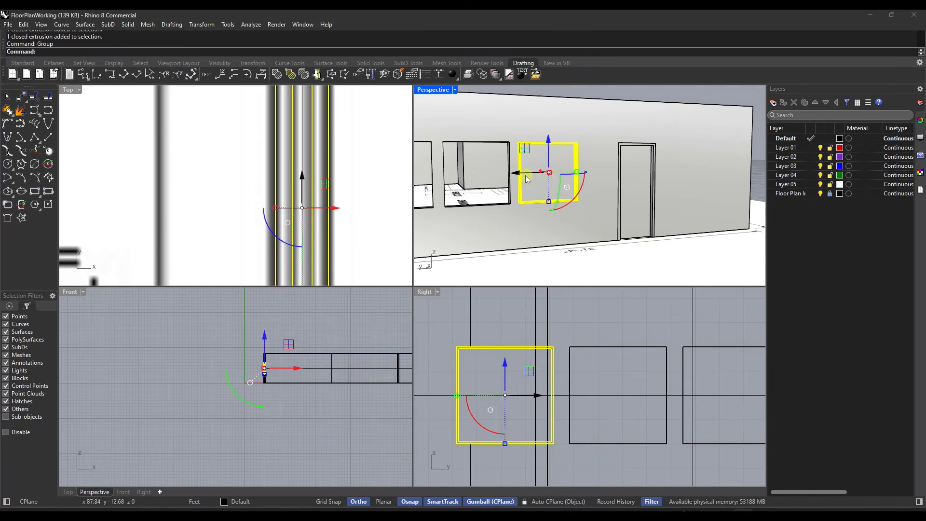
pyautogui.write('copy')
pyautogui.press('Return')
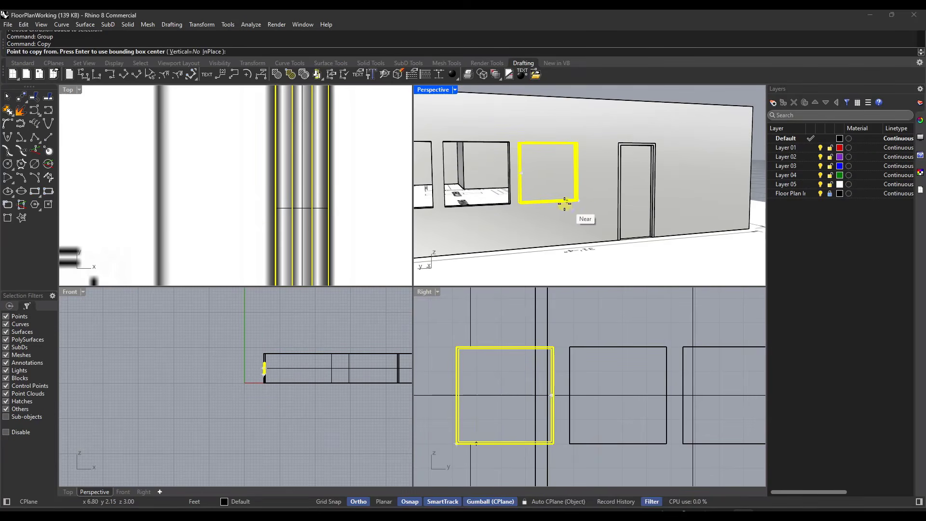
pyautogui.scroll(-1, 495, 292)
pyautogui.scroll(-1, 495, 292)
pyautogui.scroll(2, 522, 395)
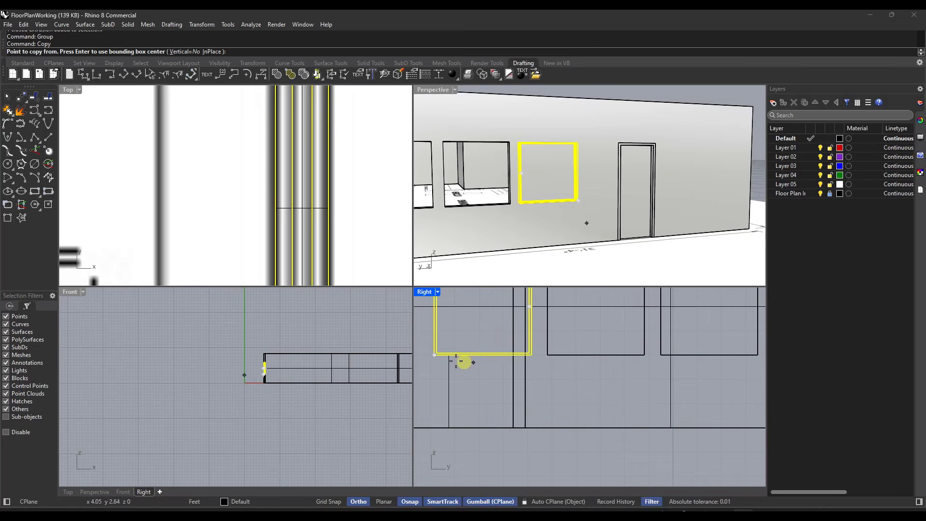
pyautogui.click(435, 356)
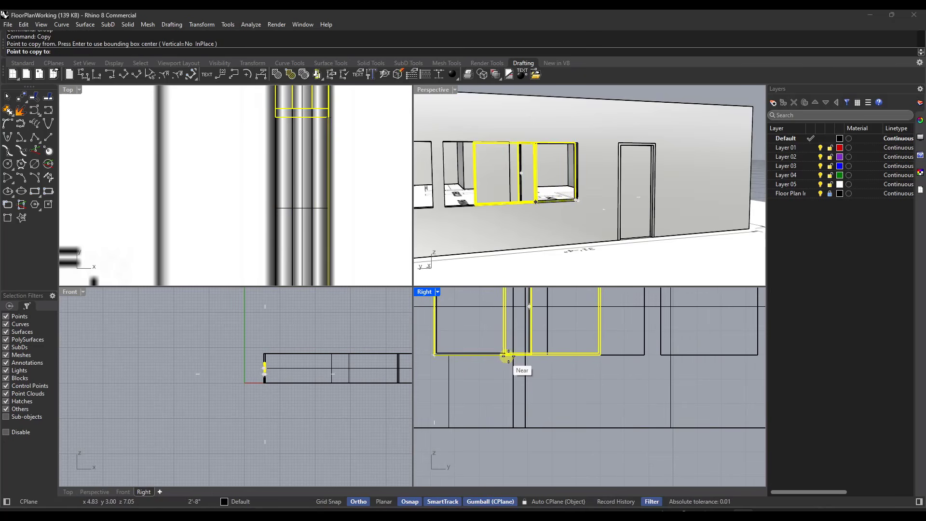
pyautogui.click(548, 354)
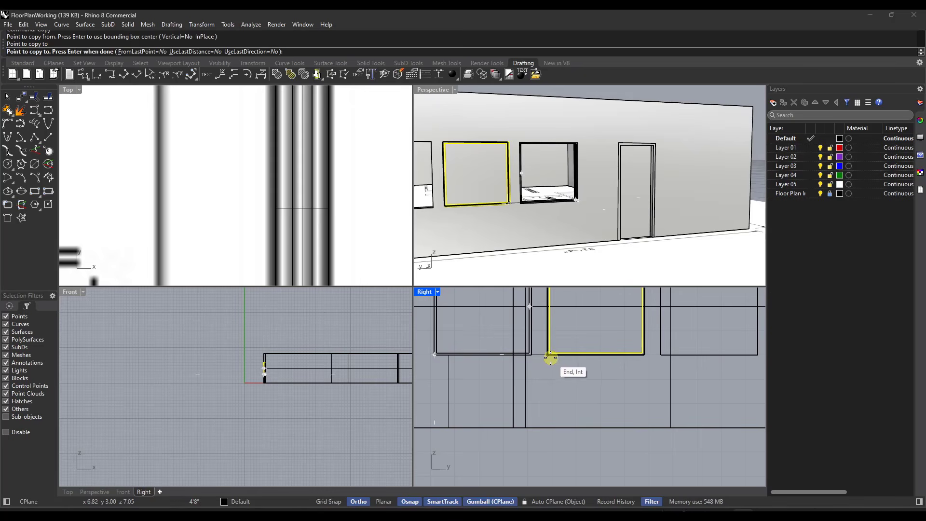
pyautogui.press('Return')
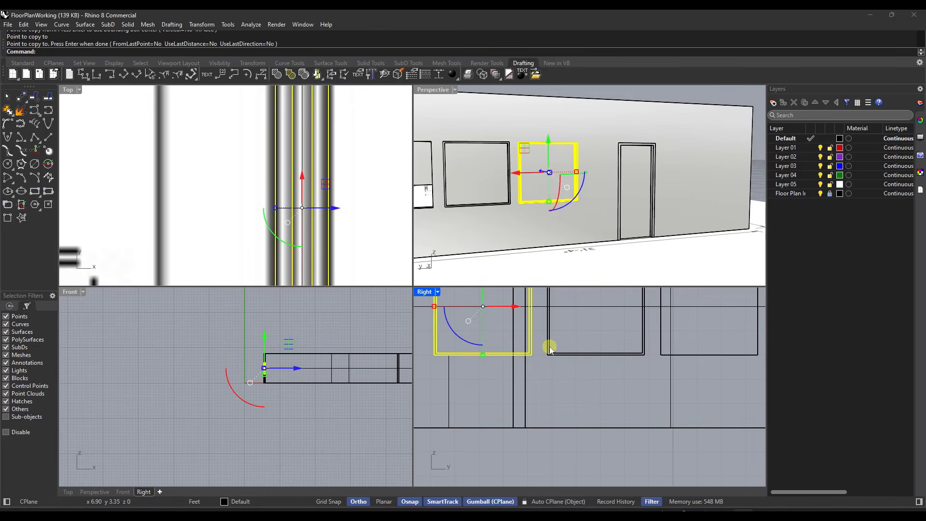
# Step: Copy the middle opening's window group from its lower corner to the matching corner of the opening farthest from the door
pyautogui.click(557, 340)
pyautogui.click(551, 337)
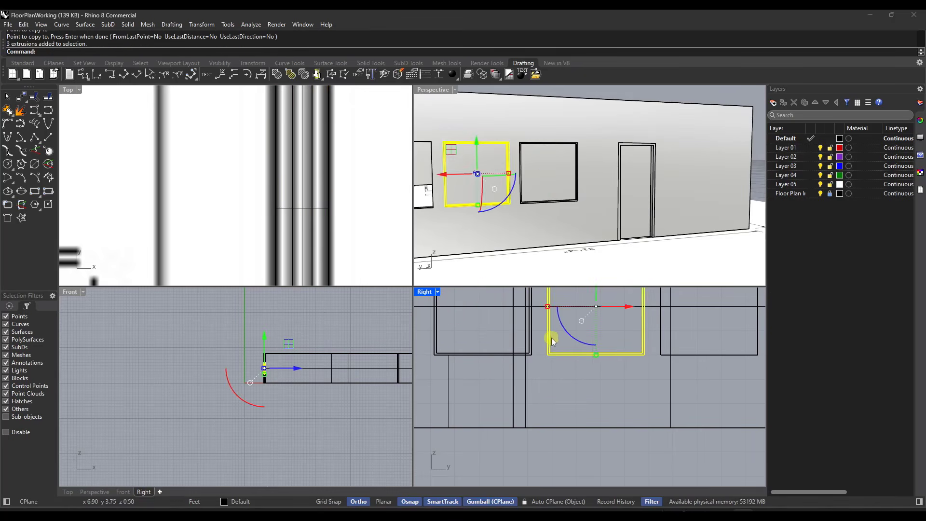
pyautogui.press('Return')
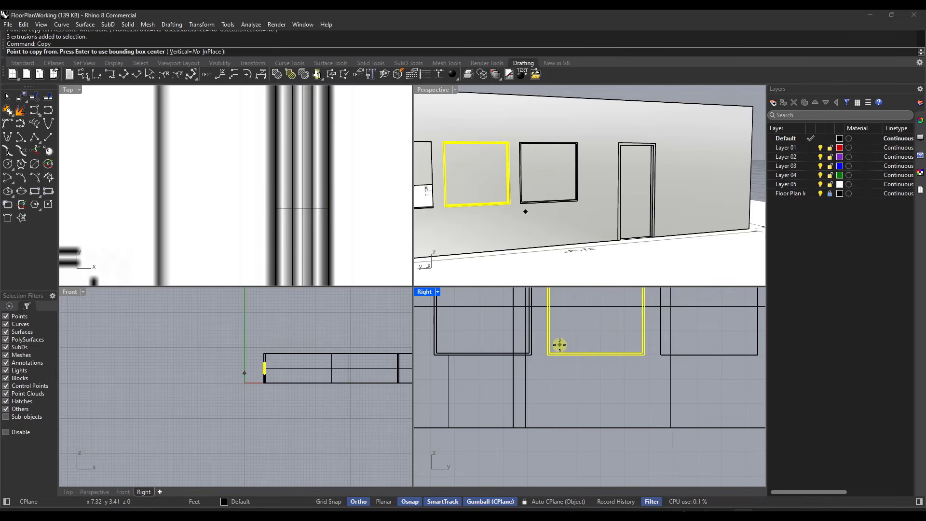
pyautogui.click(548, 355)
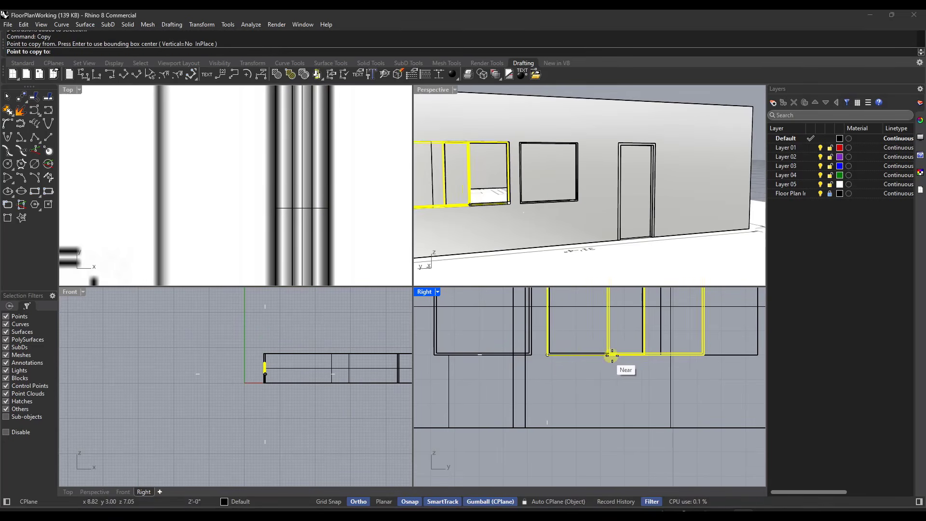
pyautogui.click(660, 355)
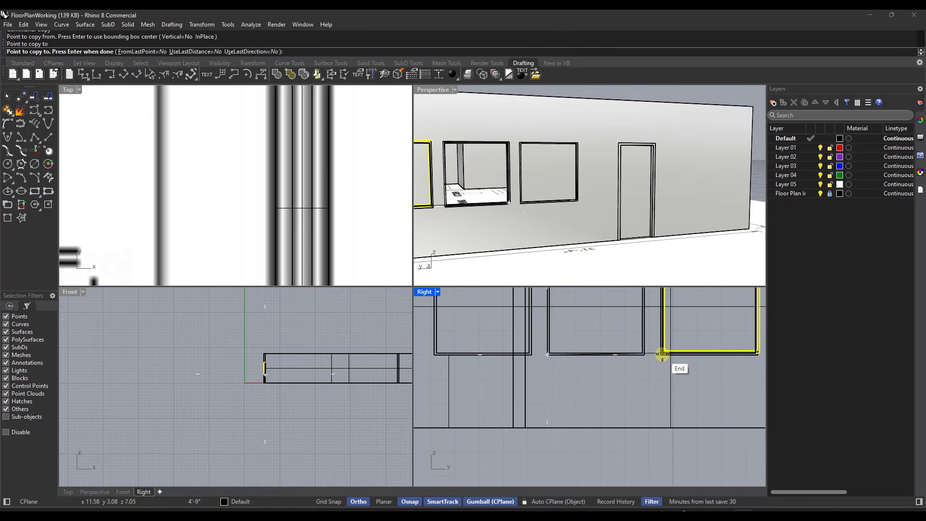
pyautogui.press('Return')
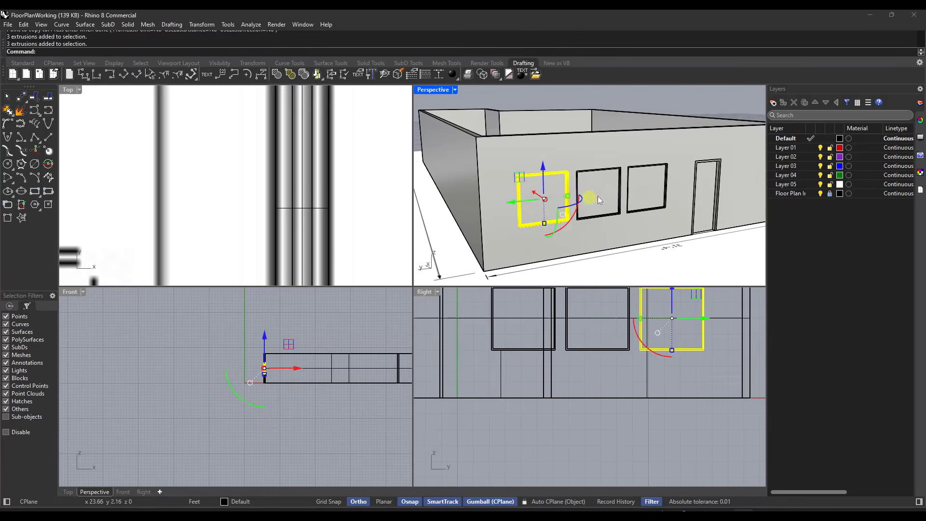
# Step: Inspect the placed windows in perspective, selecting the middle window group and the one nearest the door
pyautogui.click(599, 195)
pyautogui.click(644, 190)
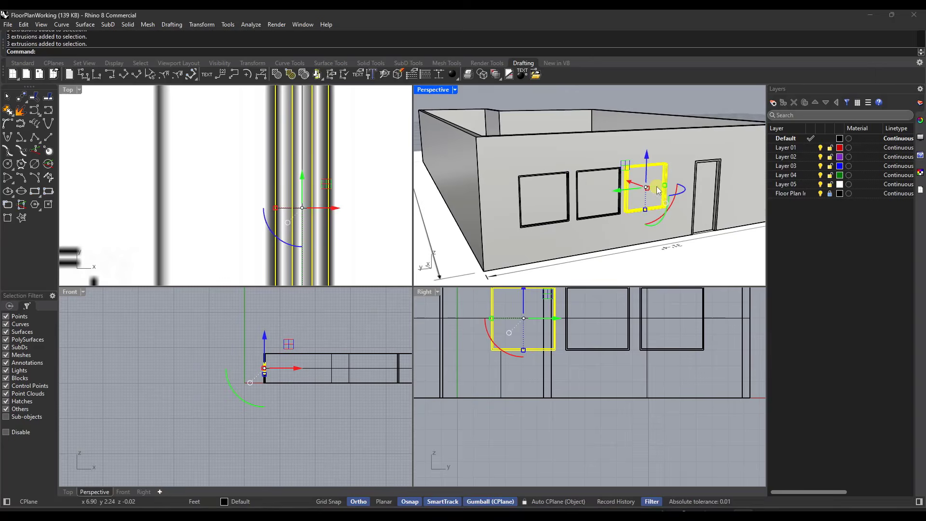
pyautogui.scroll(3, 692, 178)
pyautogui.scroll(-5, 692, 178)
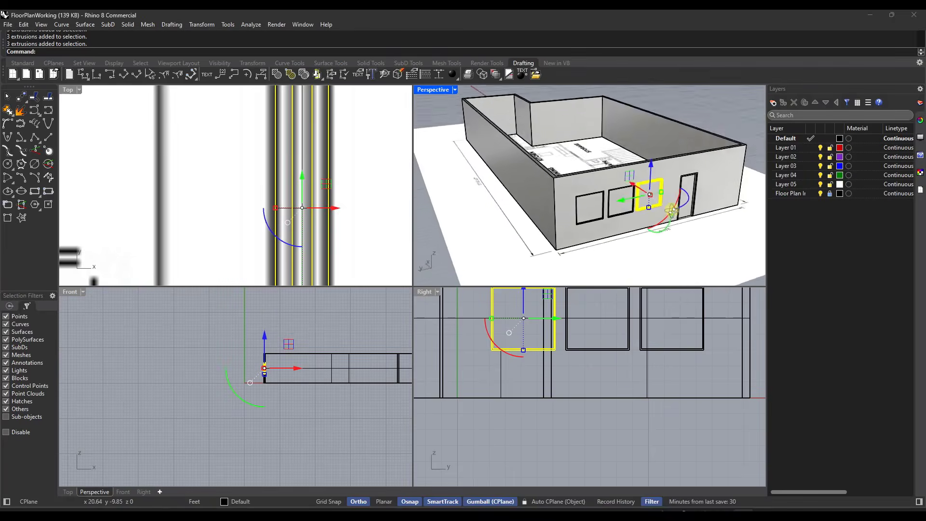